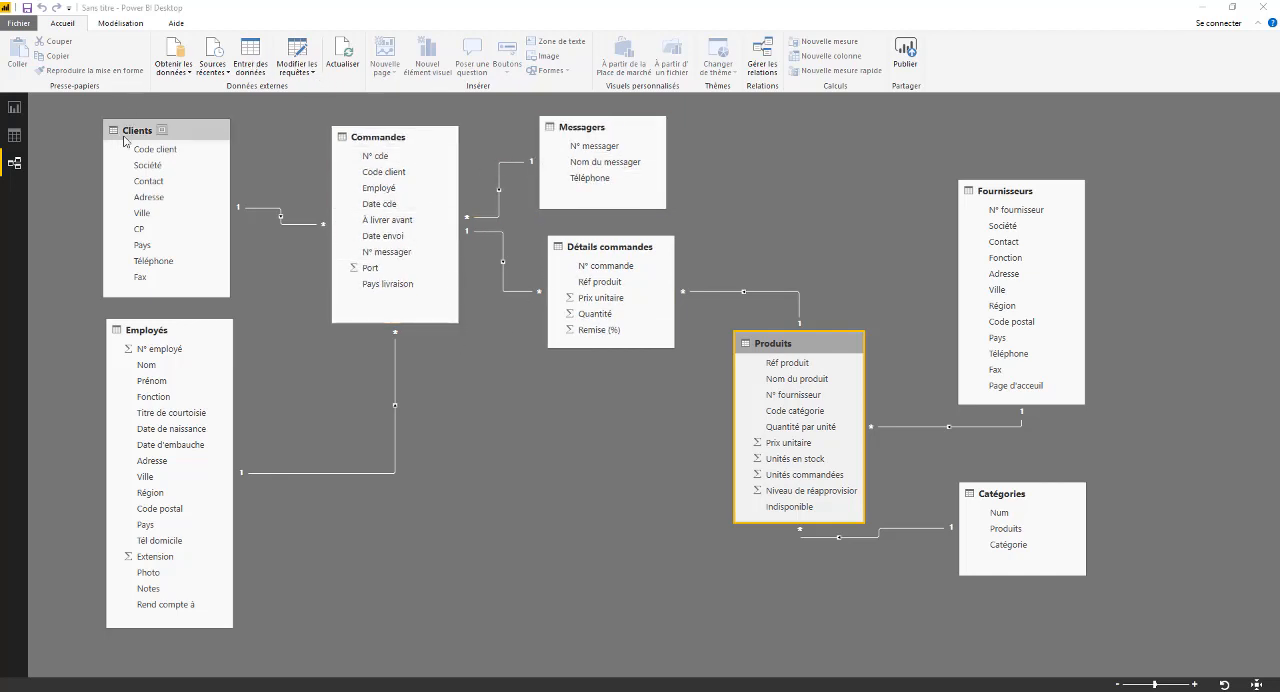
- Add a calculated column named Total to the Détails commandes table in the data view
click(22, 140)
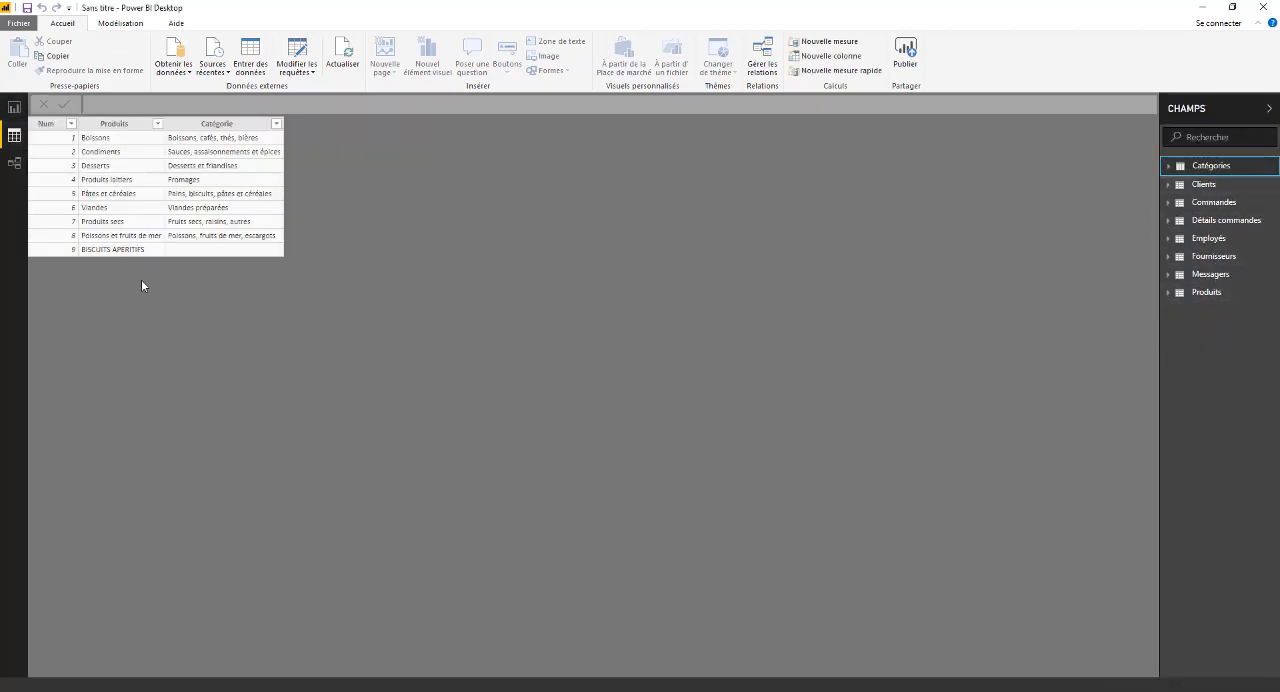
click(1172, 221)
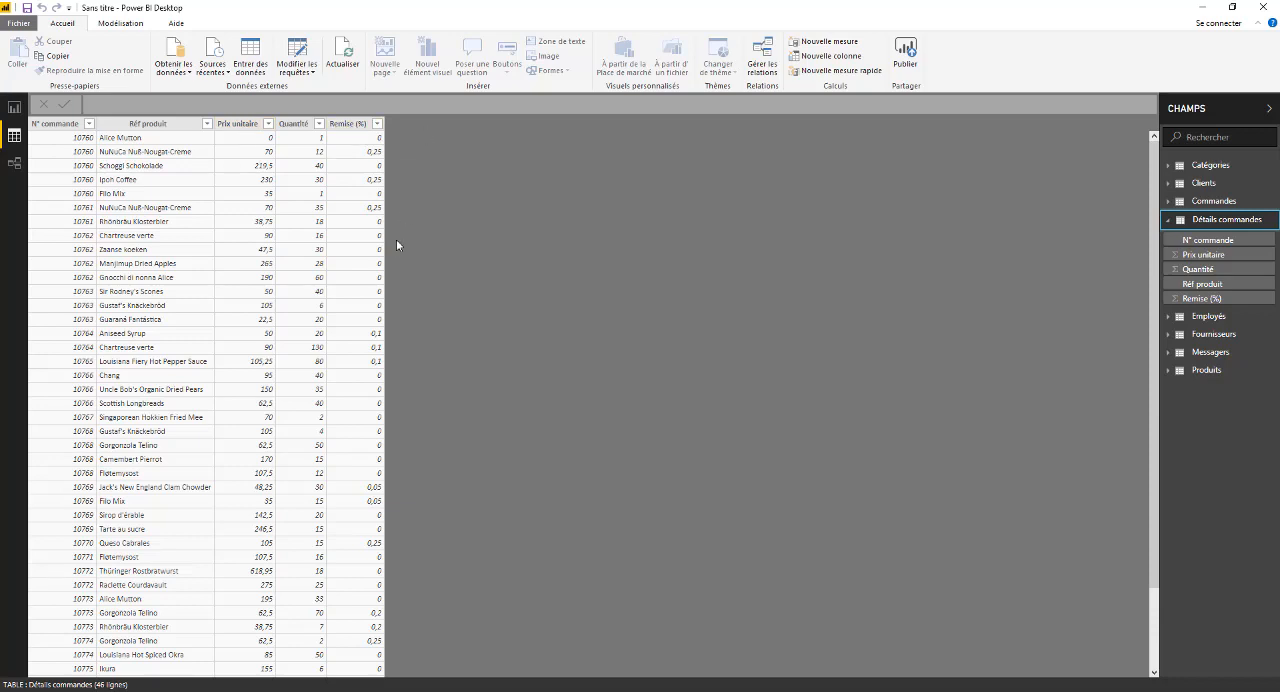
click(122, 24)
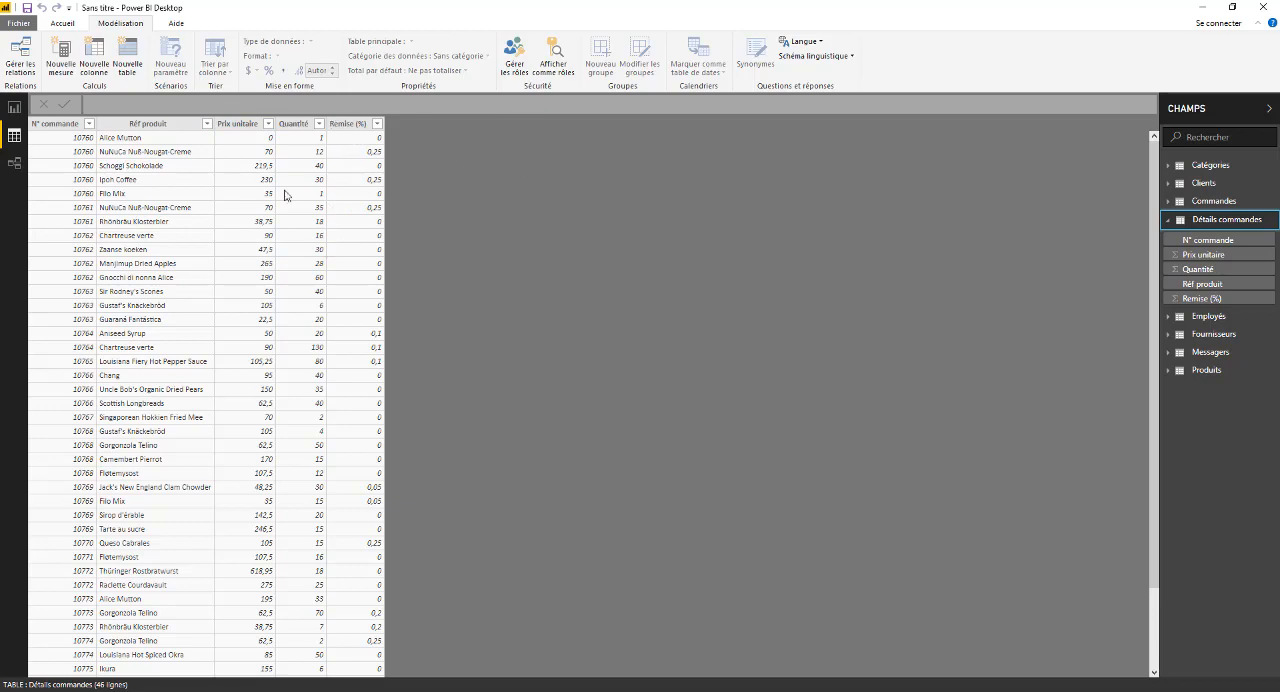
click(98, 51)
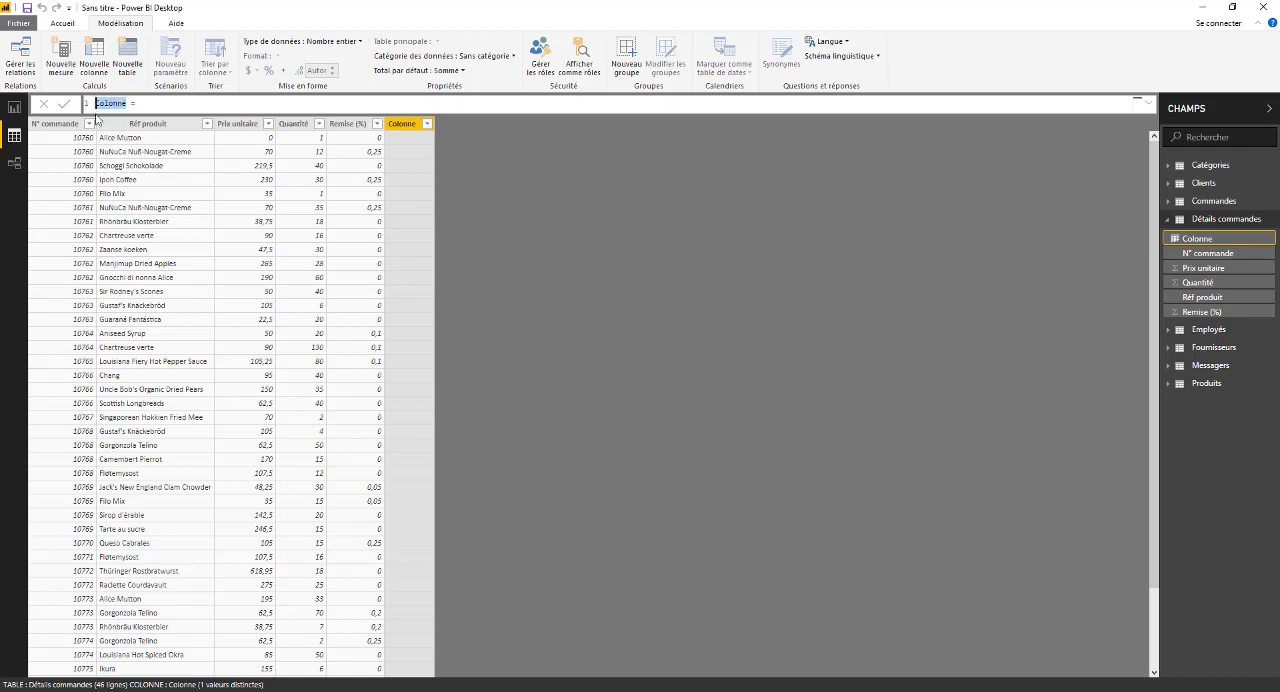
text(Total)
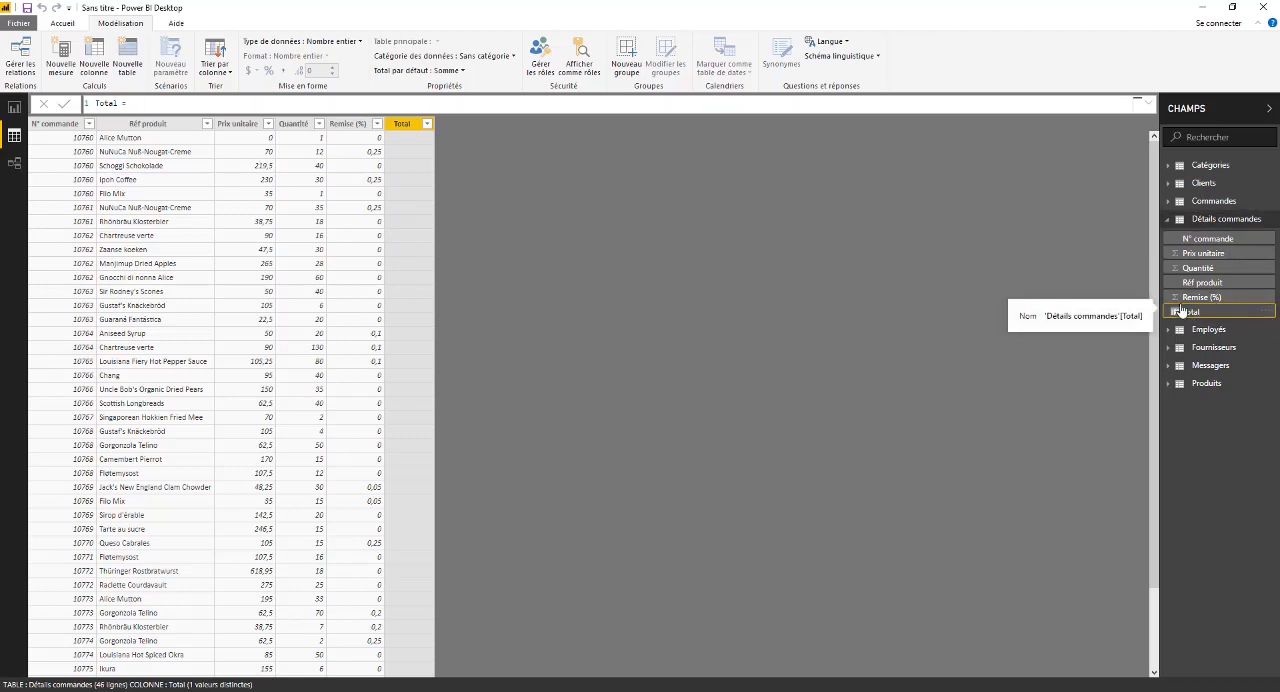
drag(1191, 317, 877, 295)
click(156, 103)
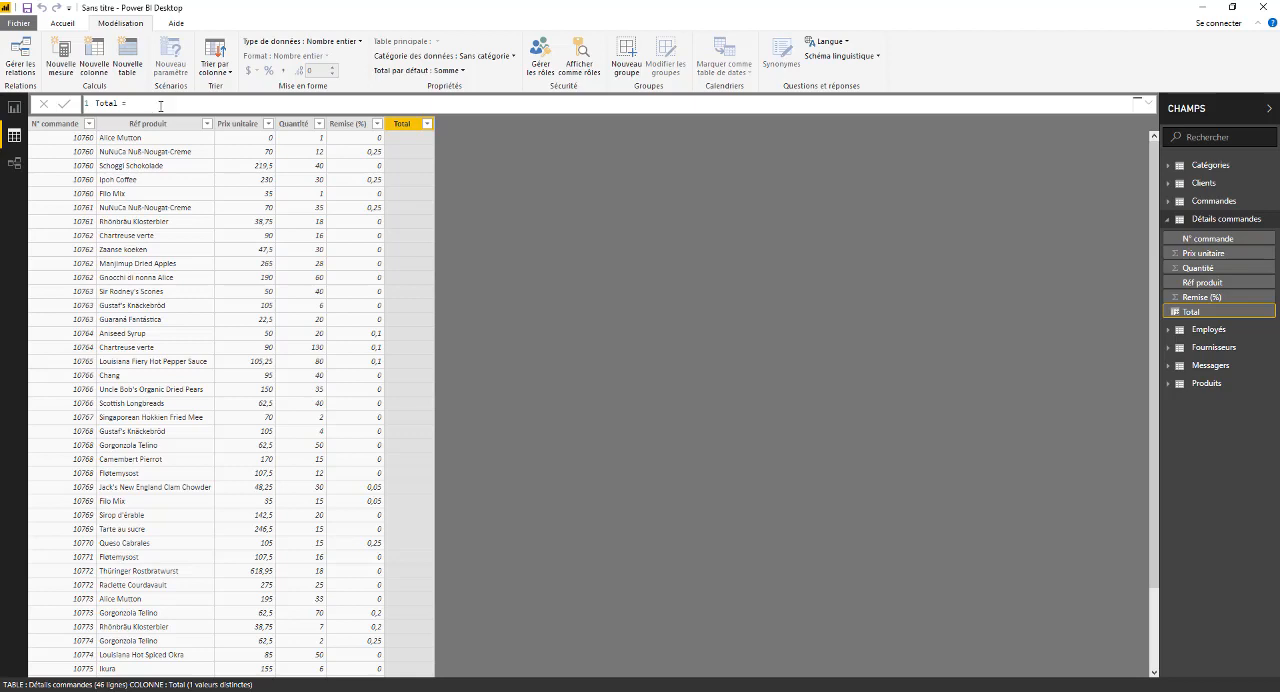
text(P)
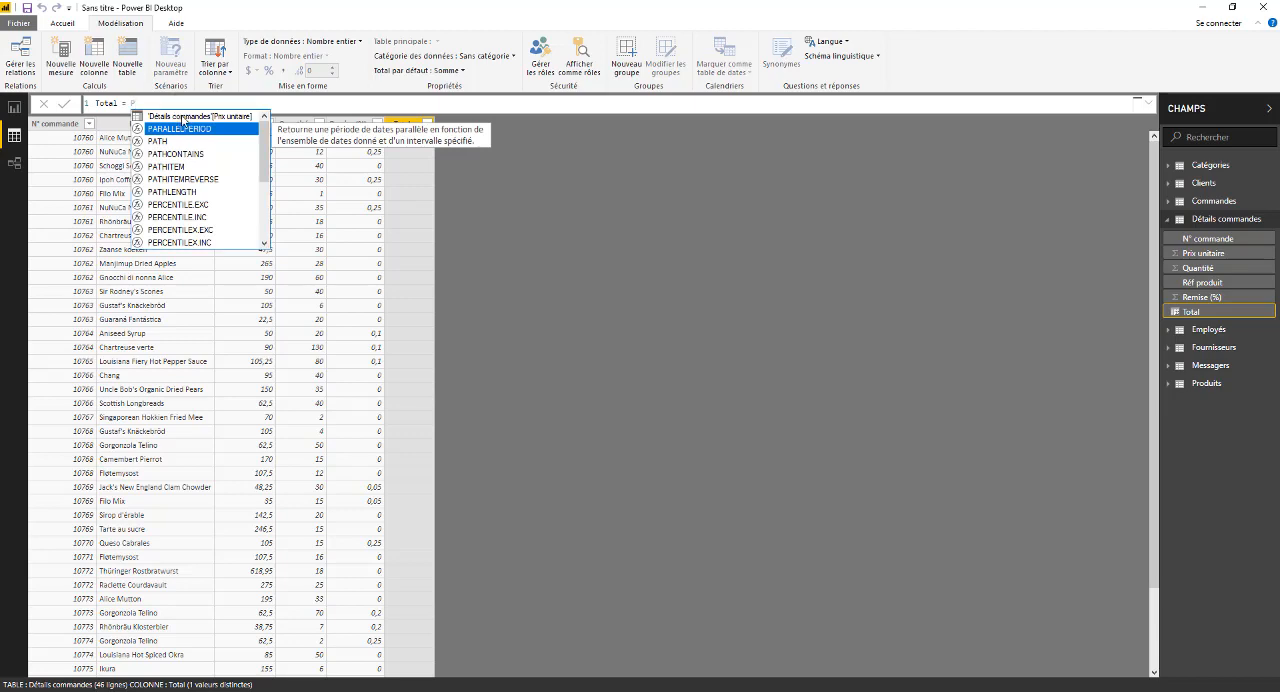
mouse_move(265, 150)
mouse_down()
mouse_move(267, 226)
mouse_move(268, 137)
mouse_up()
click(212, 117)
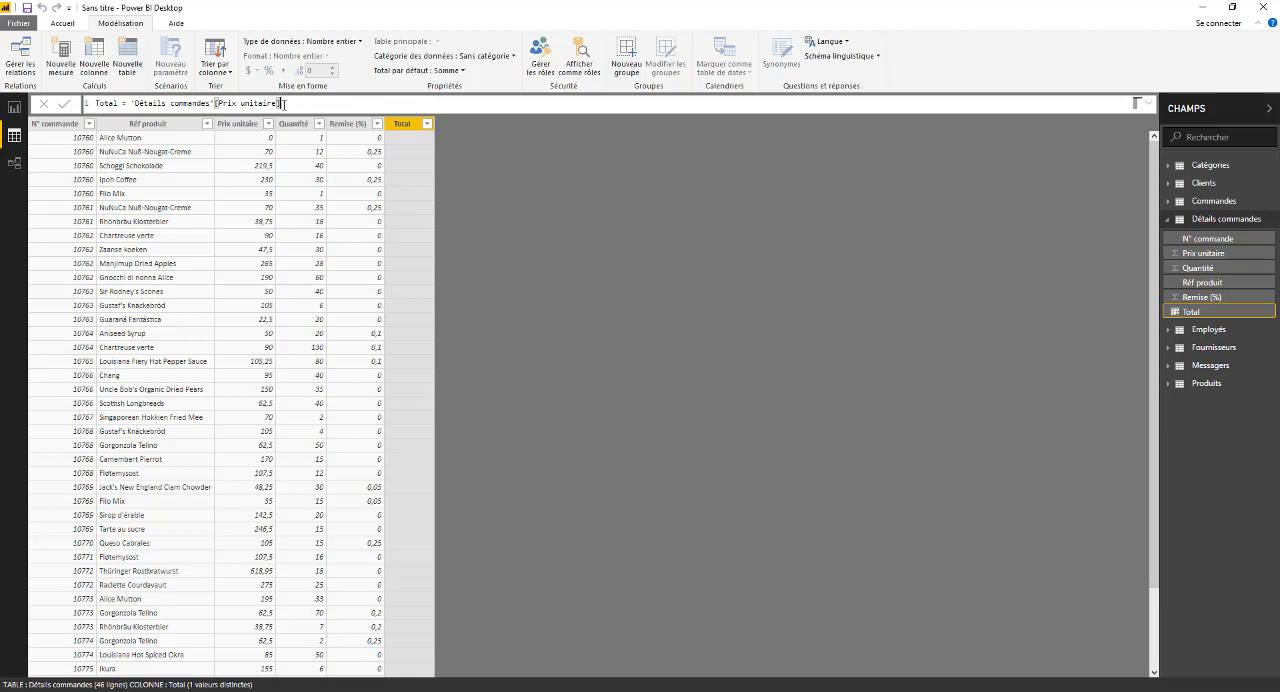
text(*)
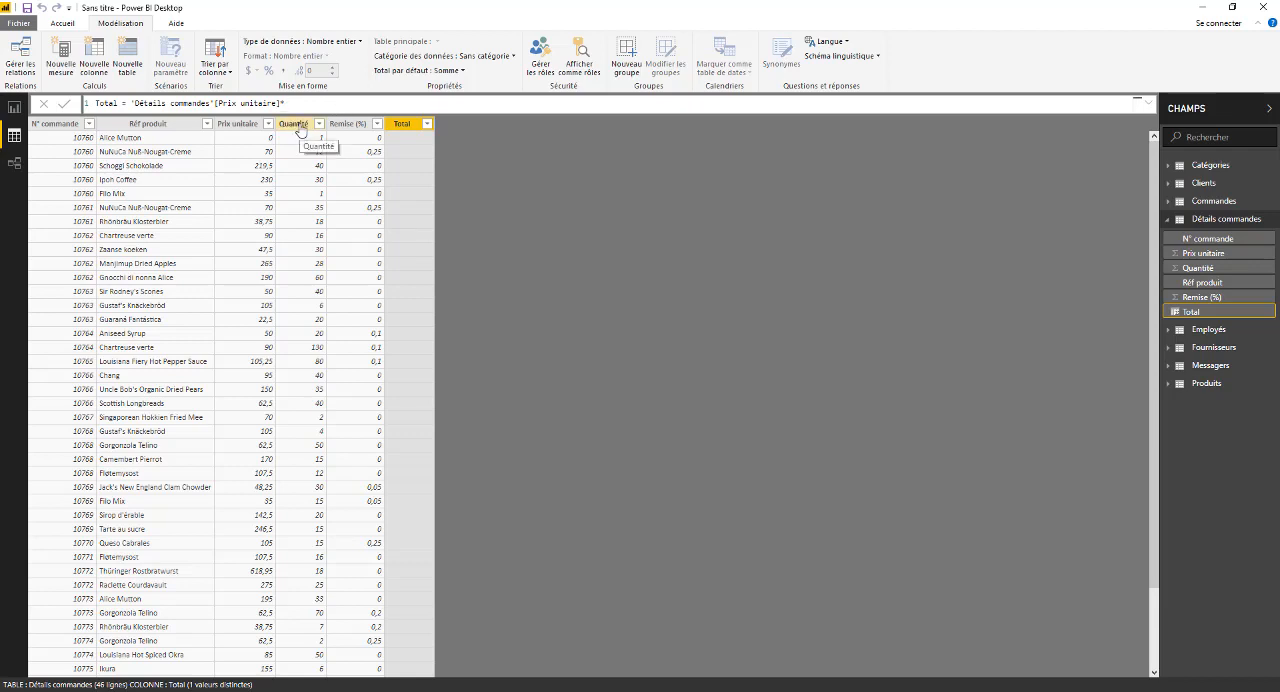
text(q)
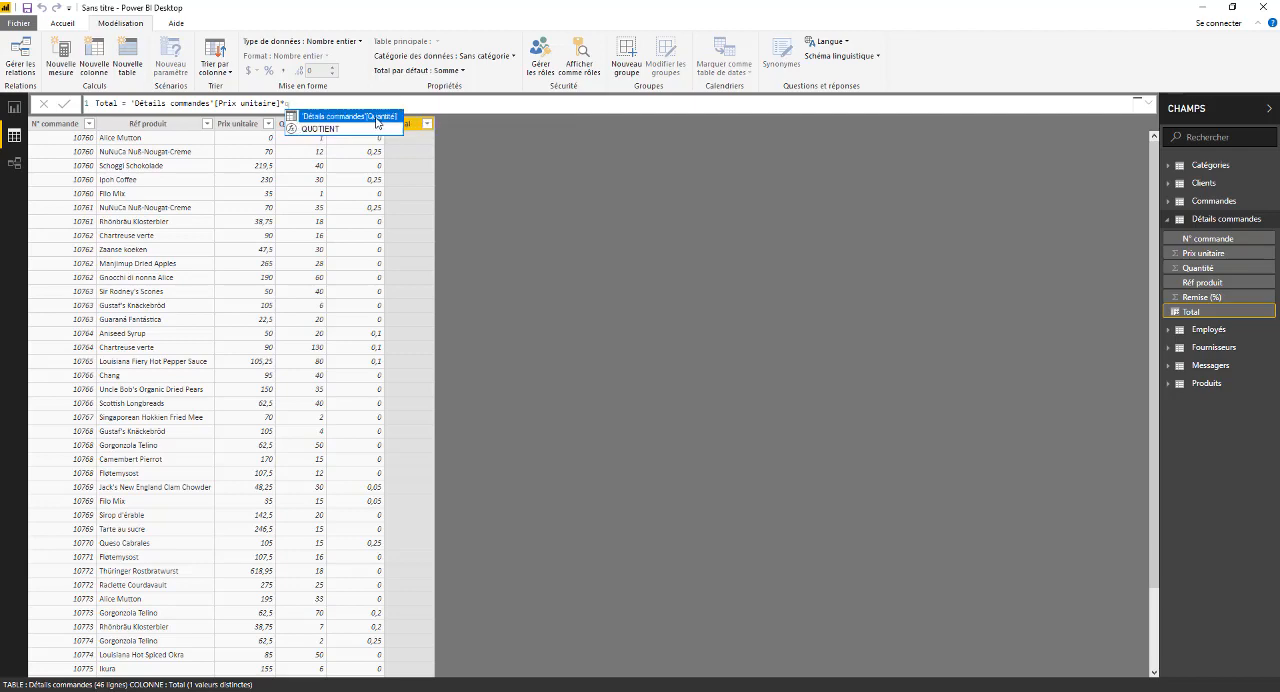
click(371, 117)
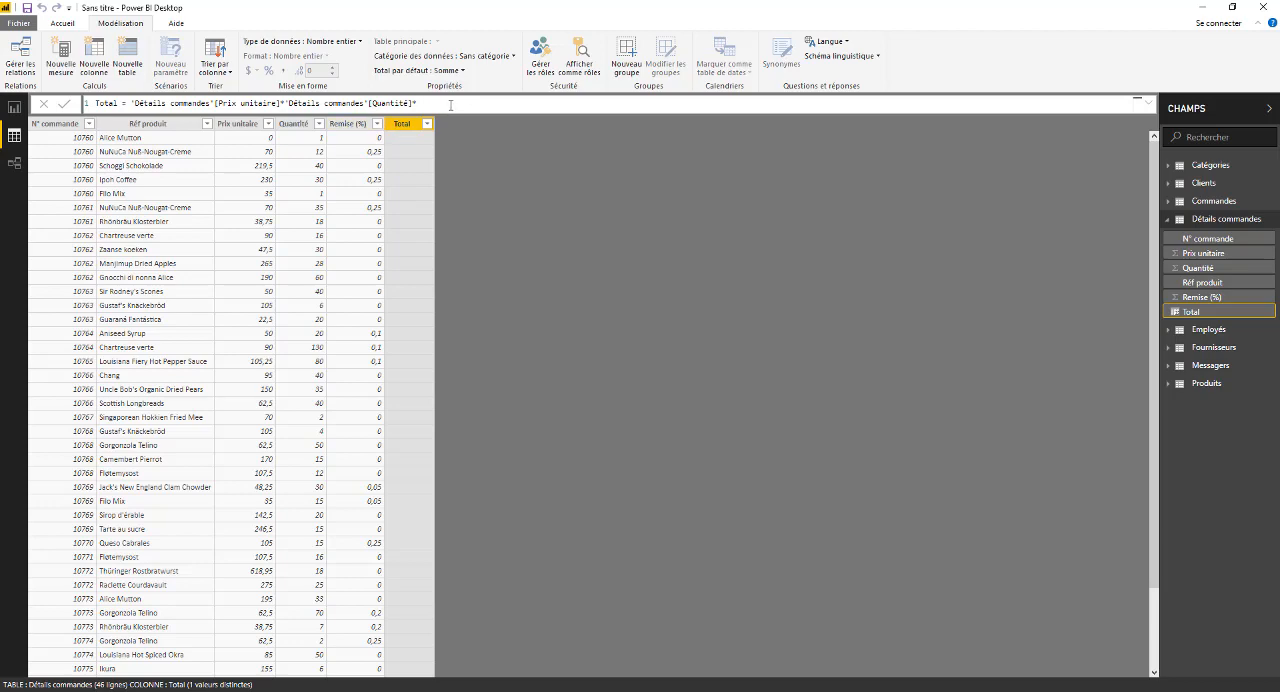
click(345, 124)
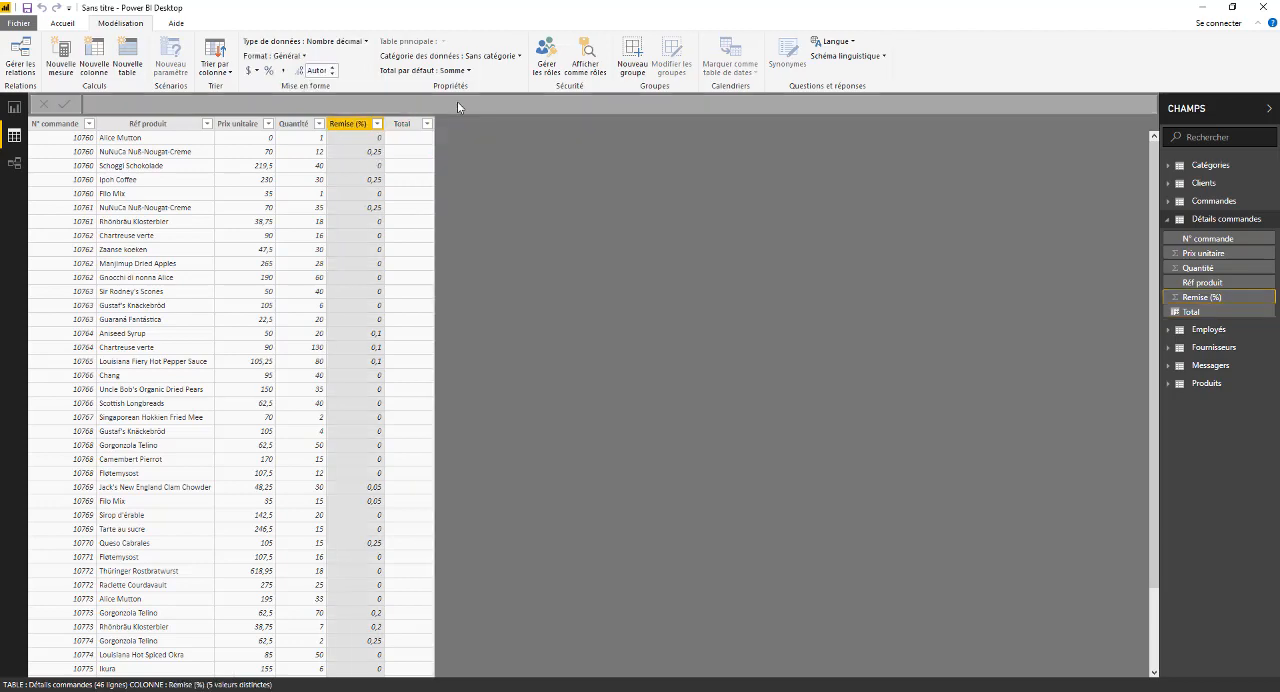
click(294, 124)
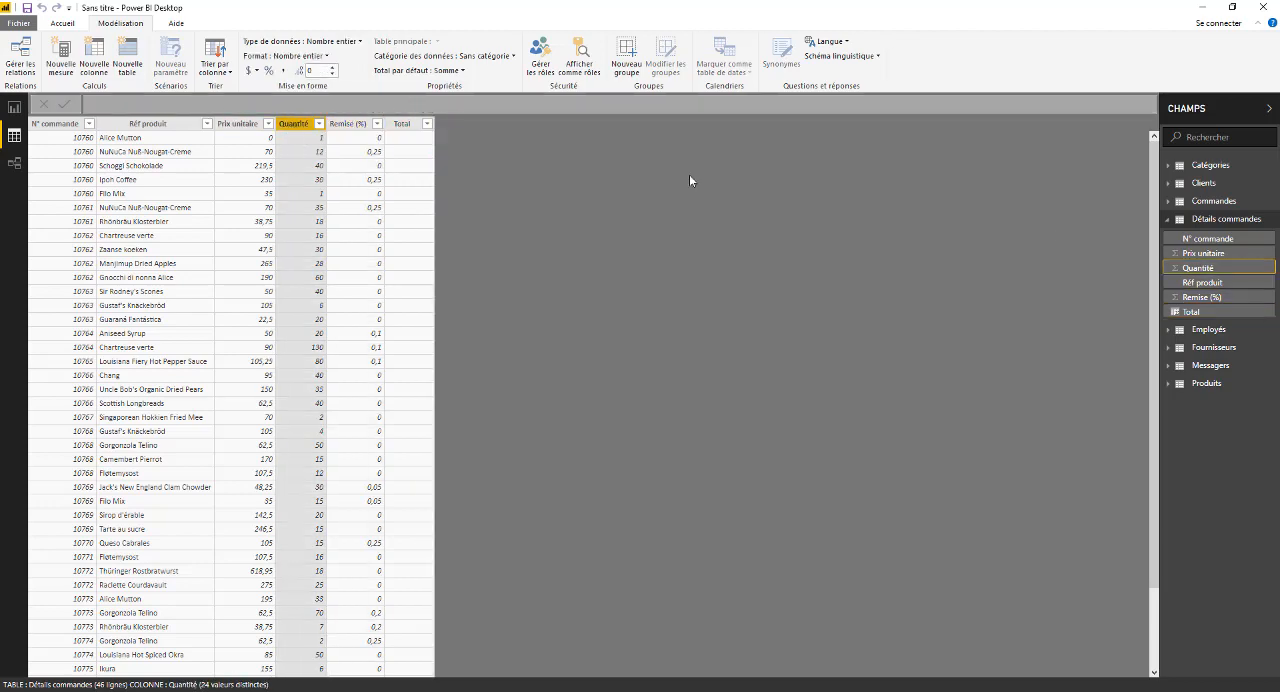
- Define the Total column as Prix unitaire multiplied by Quantité and by Remise (%), all from the Détails commandes table
click(1193, 312)
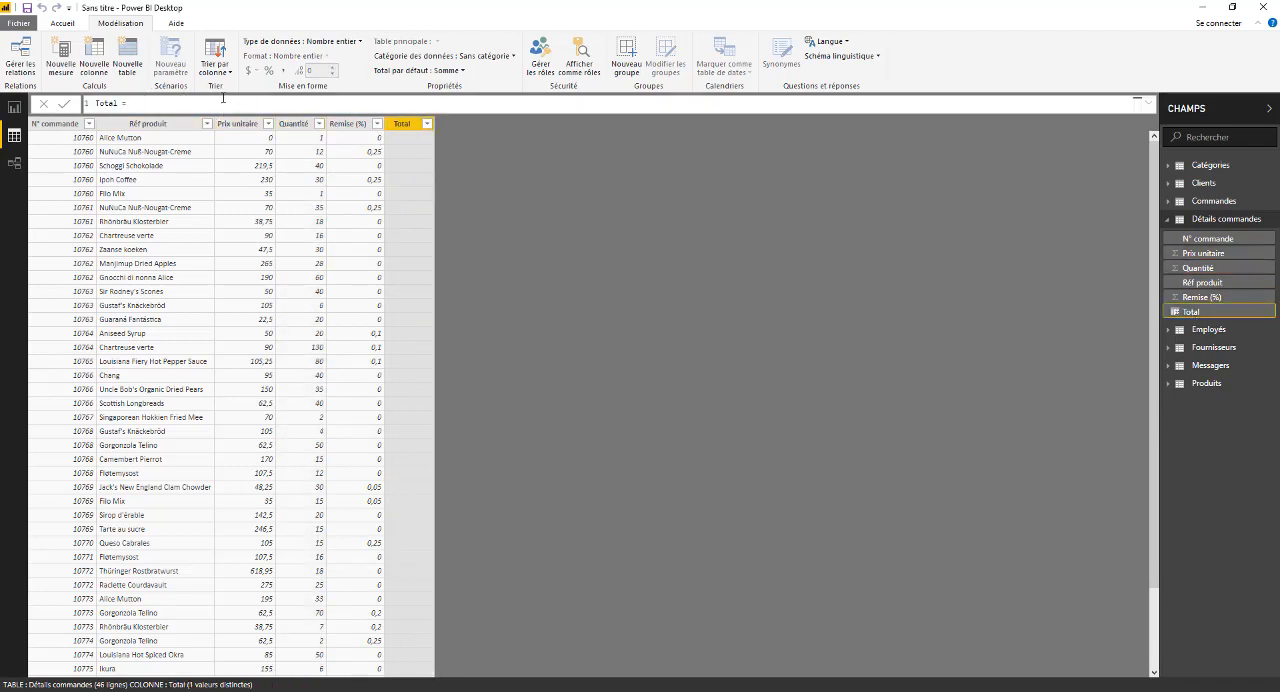
text(p)
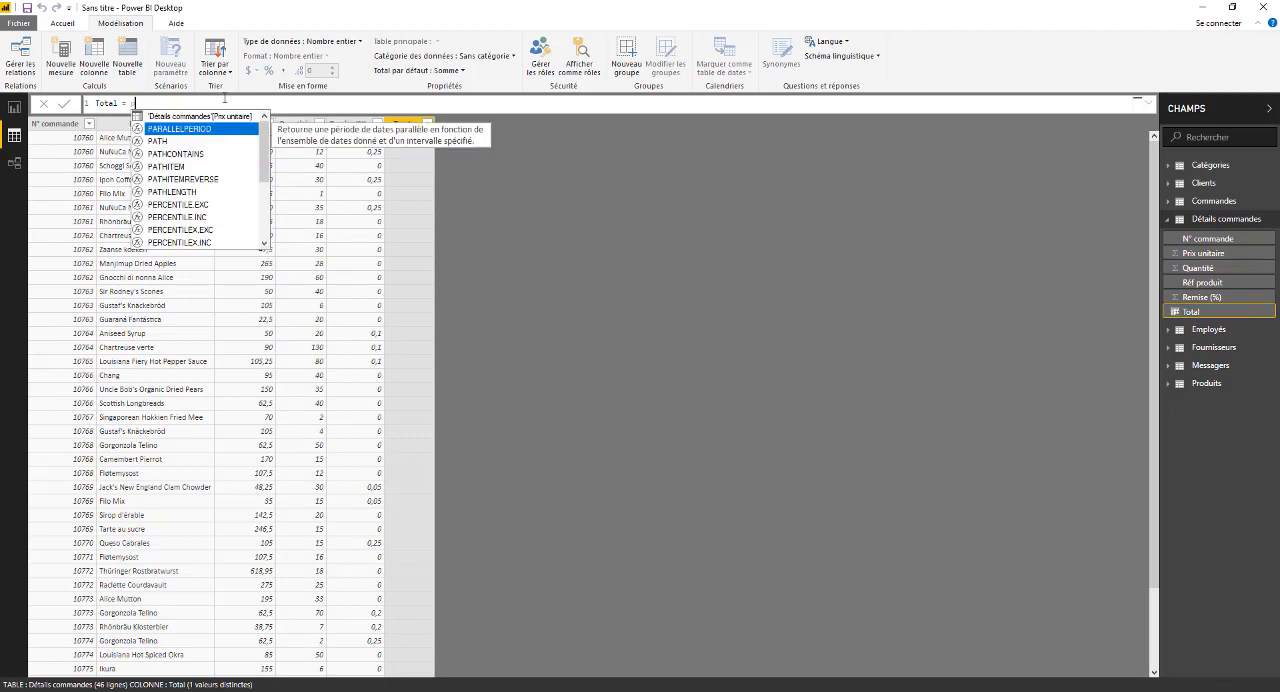
click(243, 117)
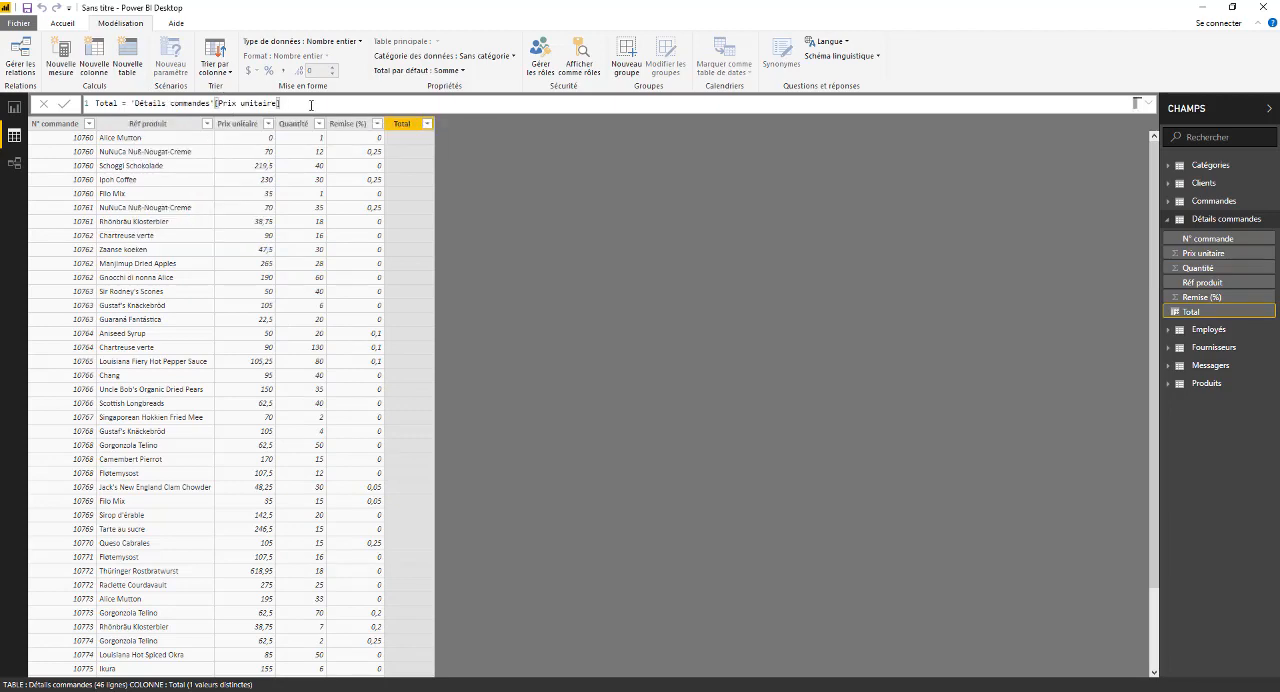
text(*q)
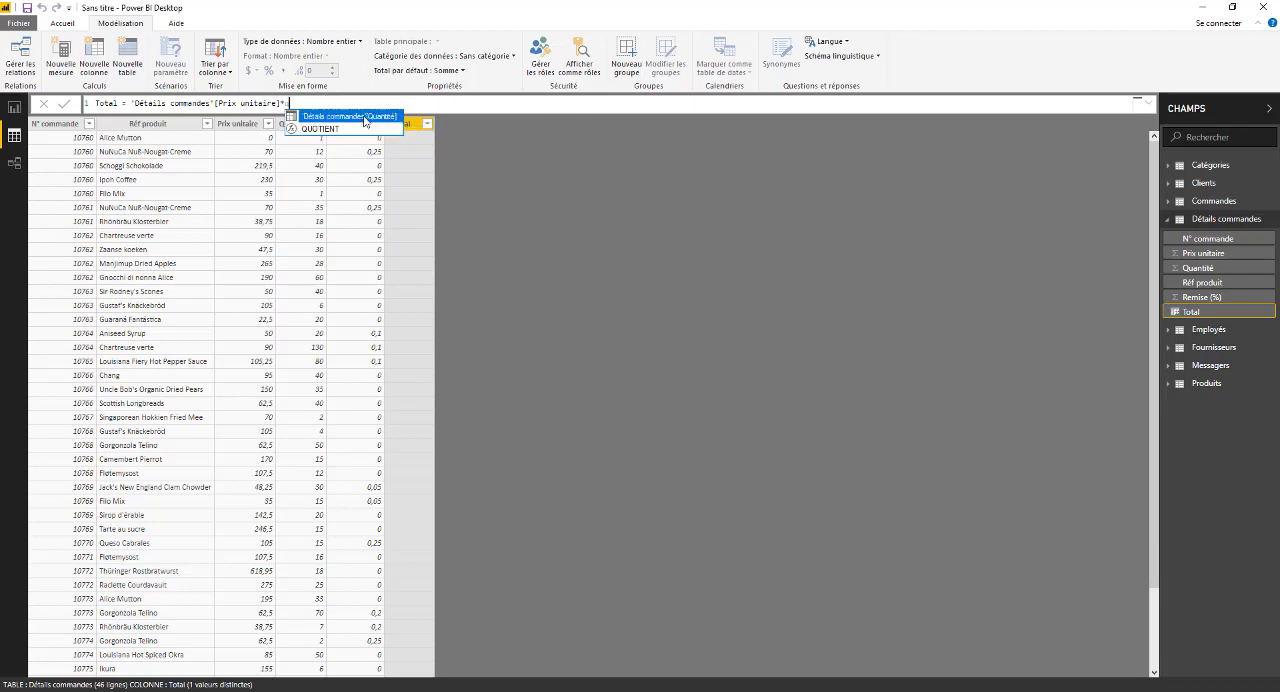
click(365, 110)
text(*)
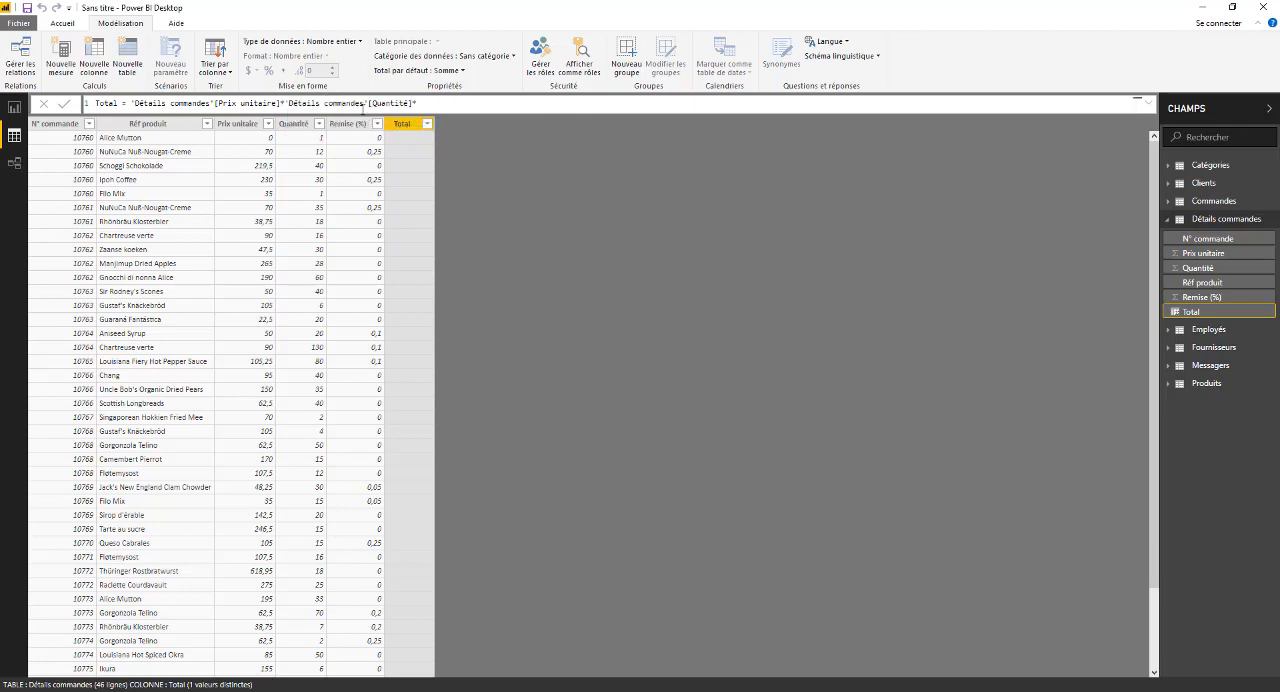
text(r)
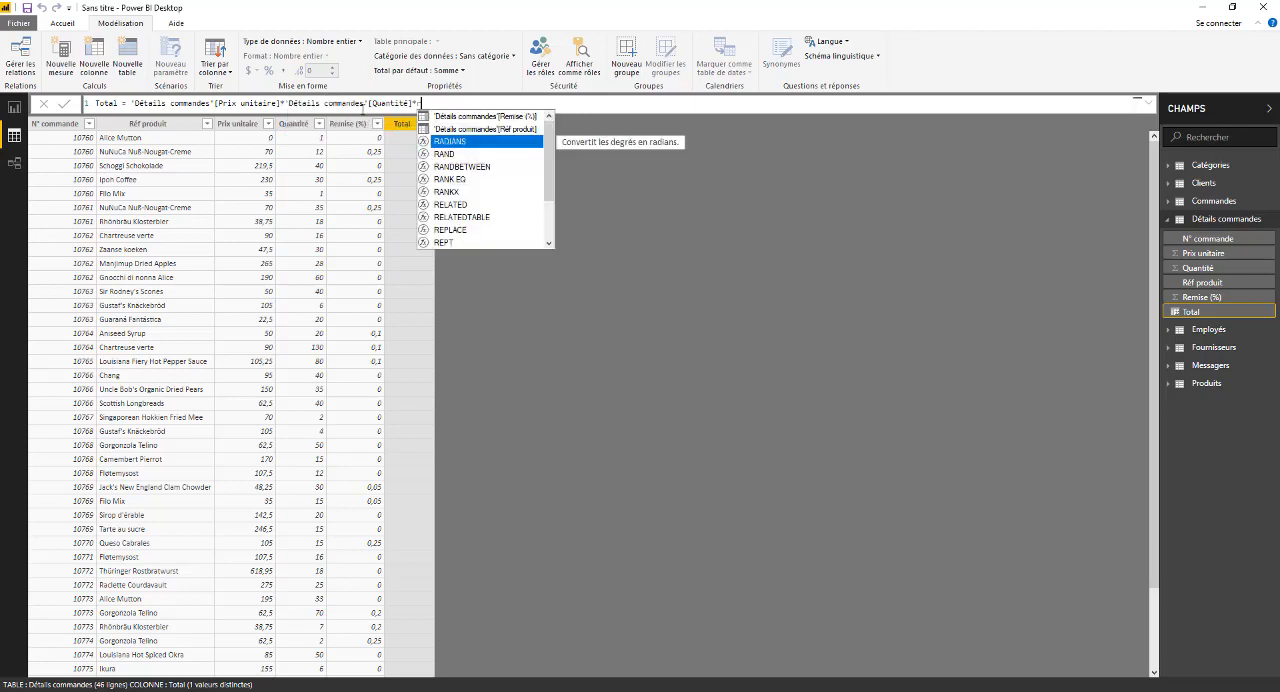
double_click(508, 117)
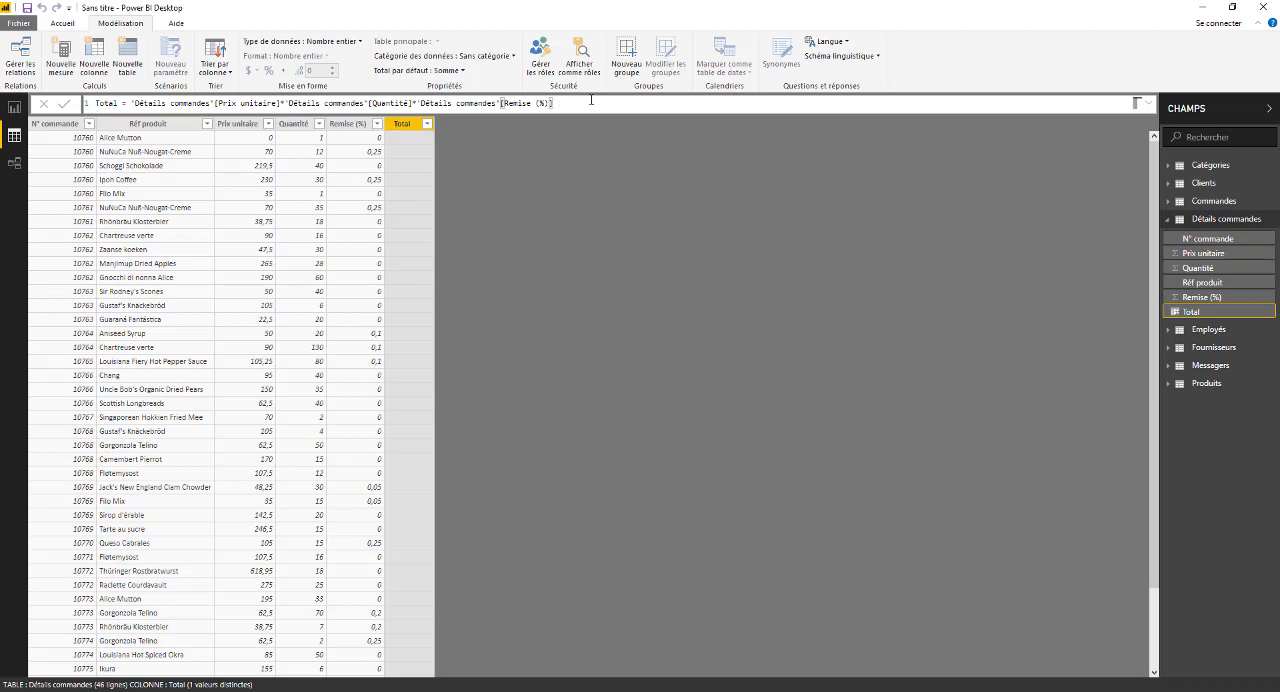
key(Return)
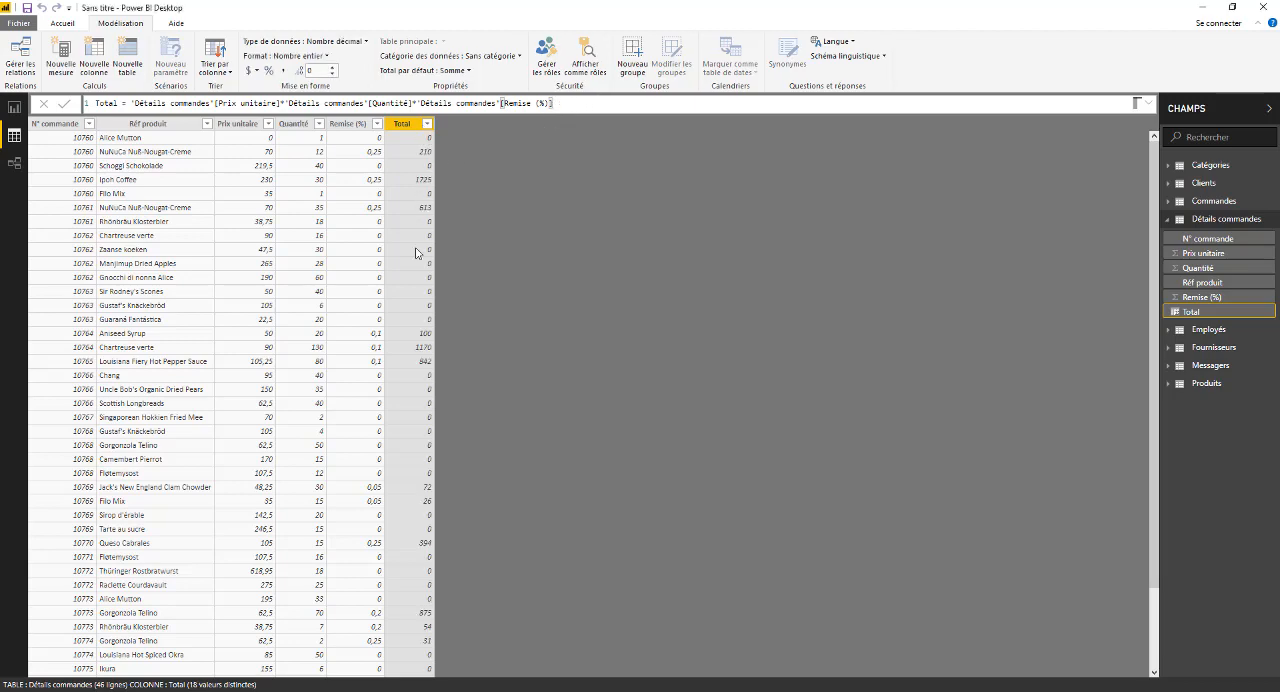
- Clear the Total column's formula, keeping only the column name and equals sign
click(418, 103)
drag(412, 102, 417, 103)
click(567, 102)
drag(556, 103, 172, 121)
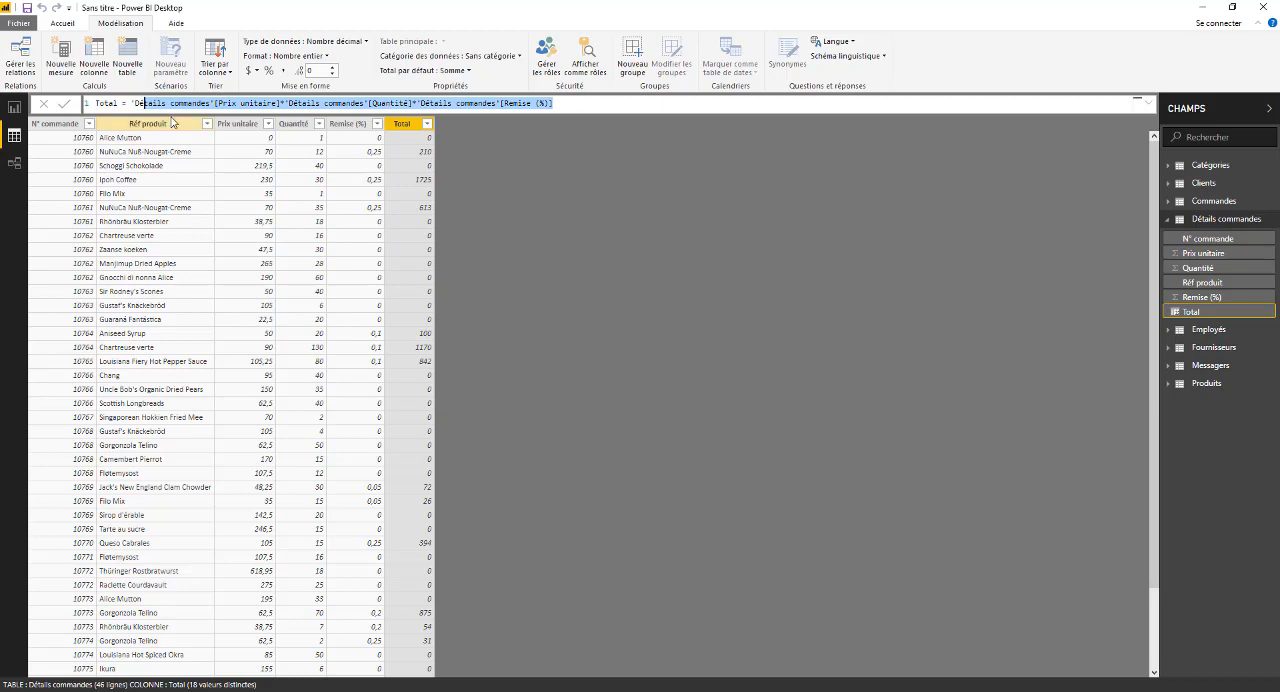
key(BackSpace)
key(BackSpace)
key(BackSpace)
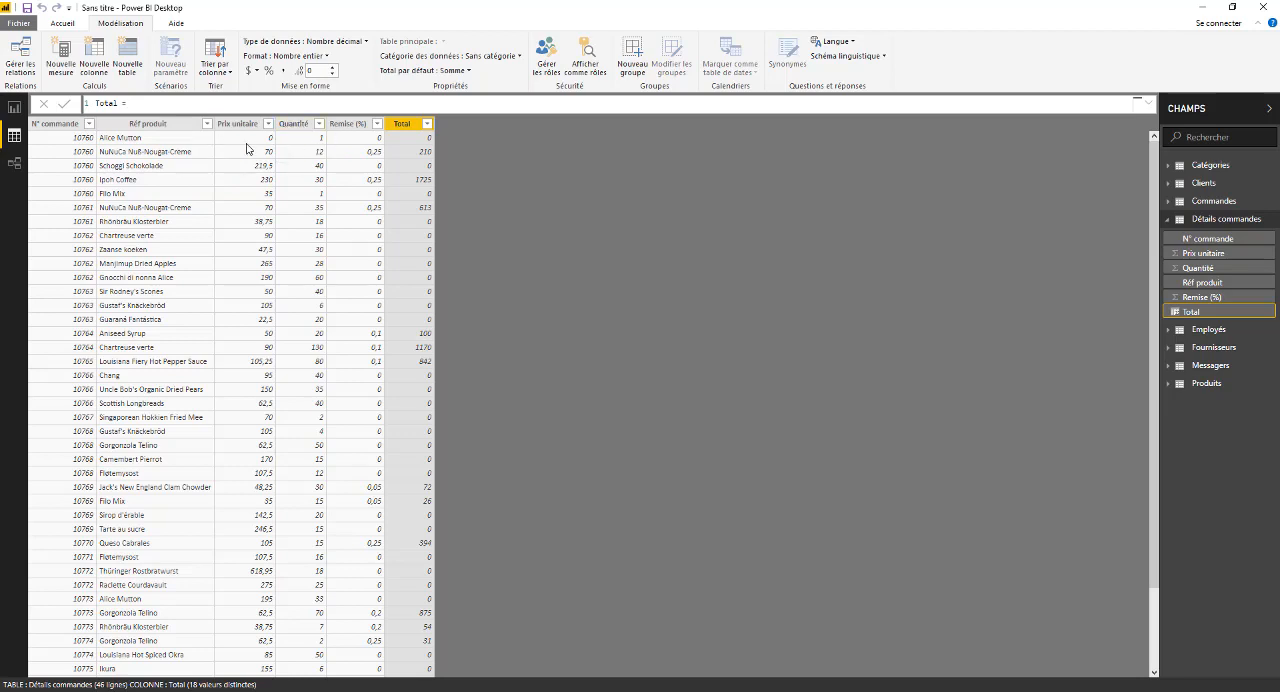
click(413, 127)
right_click(409, 124)
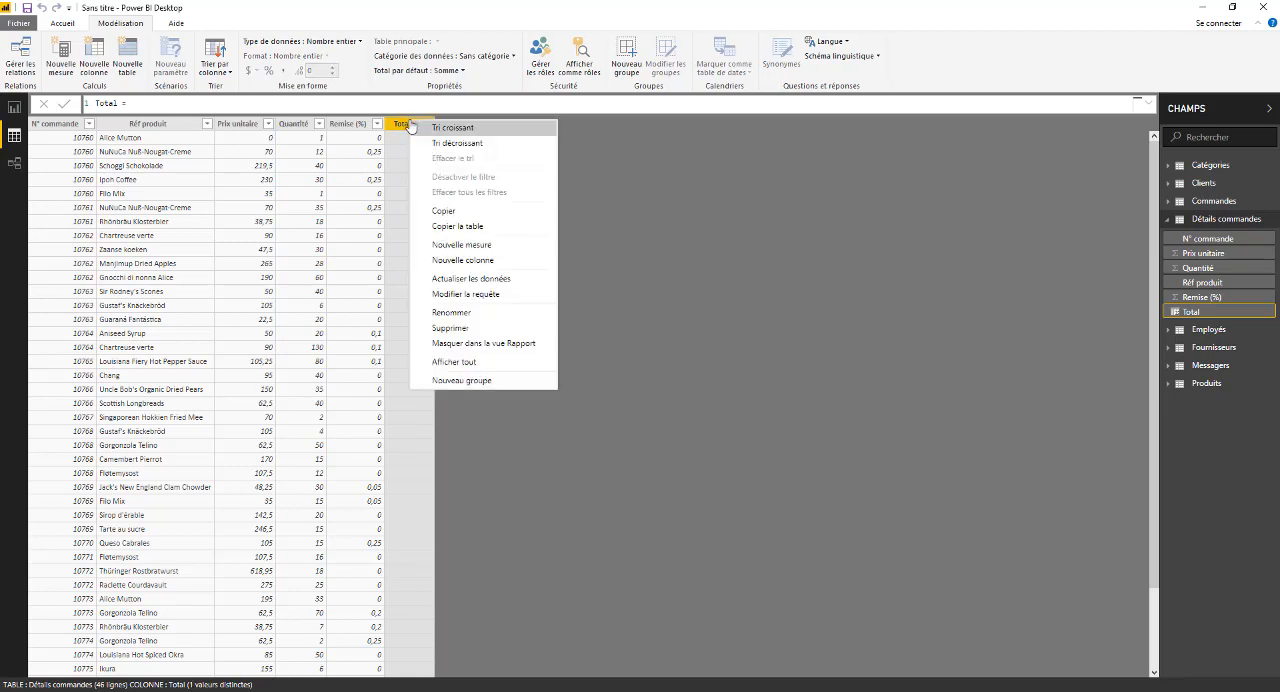
key(Escape)
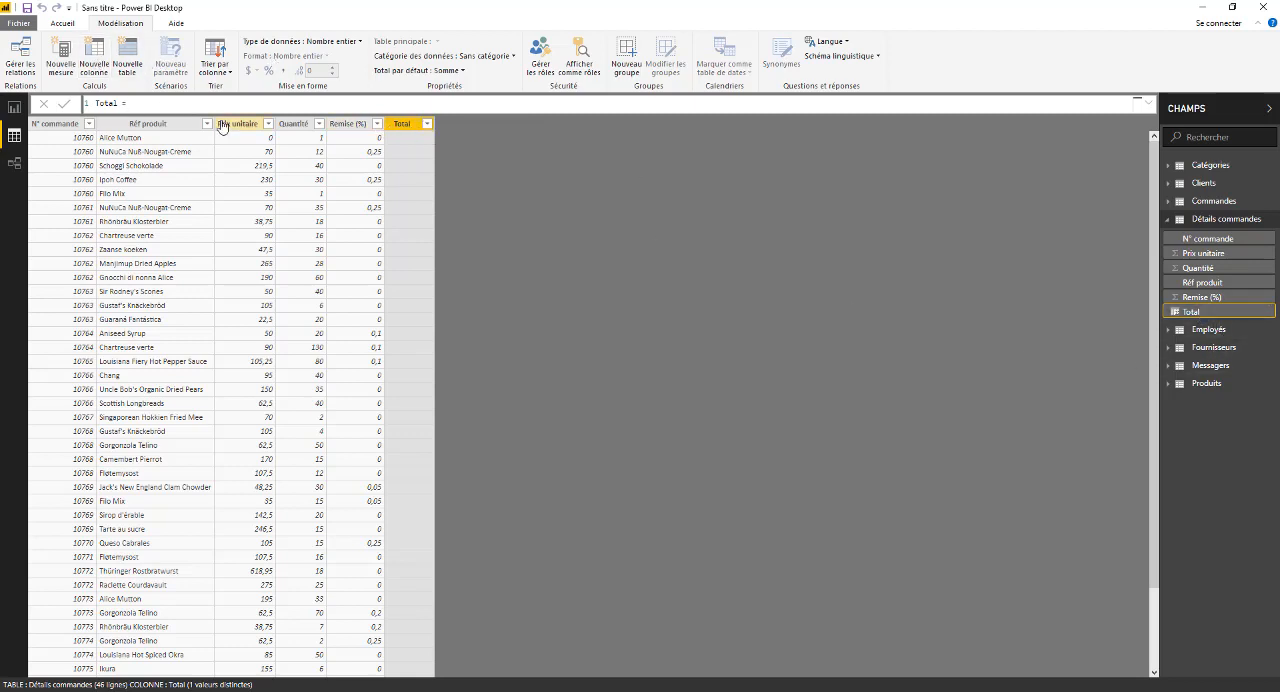
- Set the Total column's formula to 'Détails commandes'[Prix unitaire]*'Détails commandes'[Quantité] and check the calculated rows
text(p)
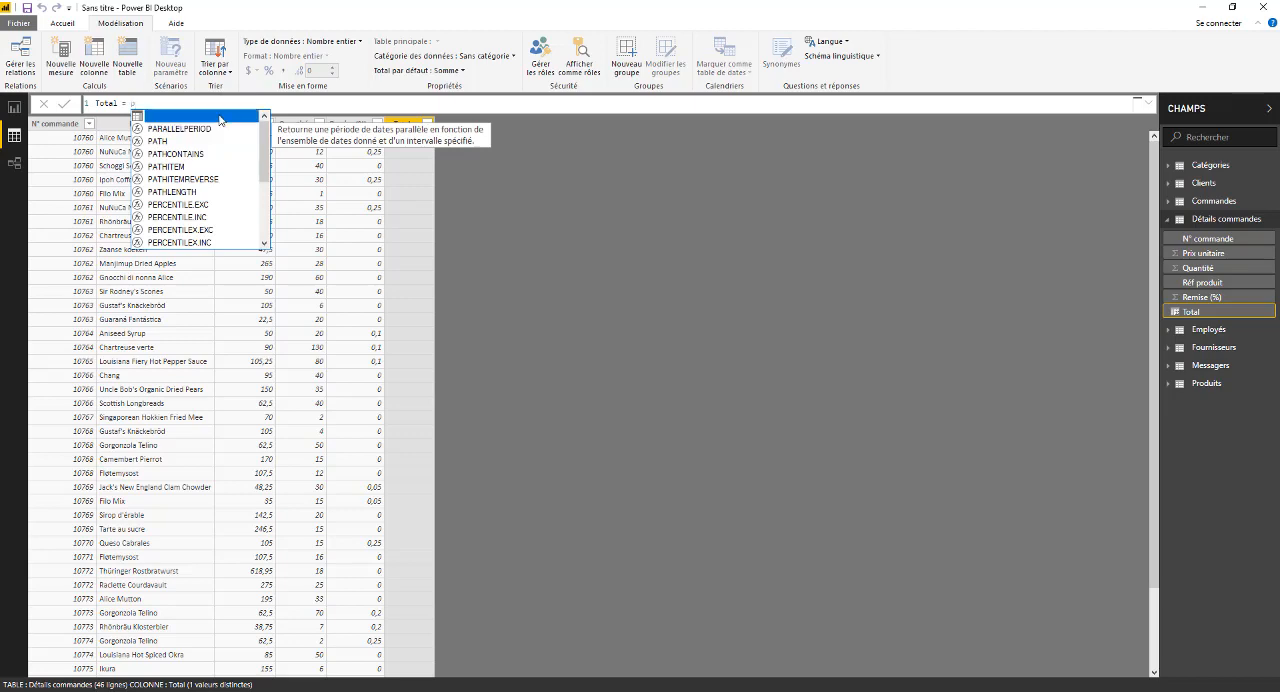
click(220, 119)
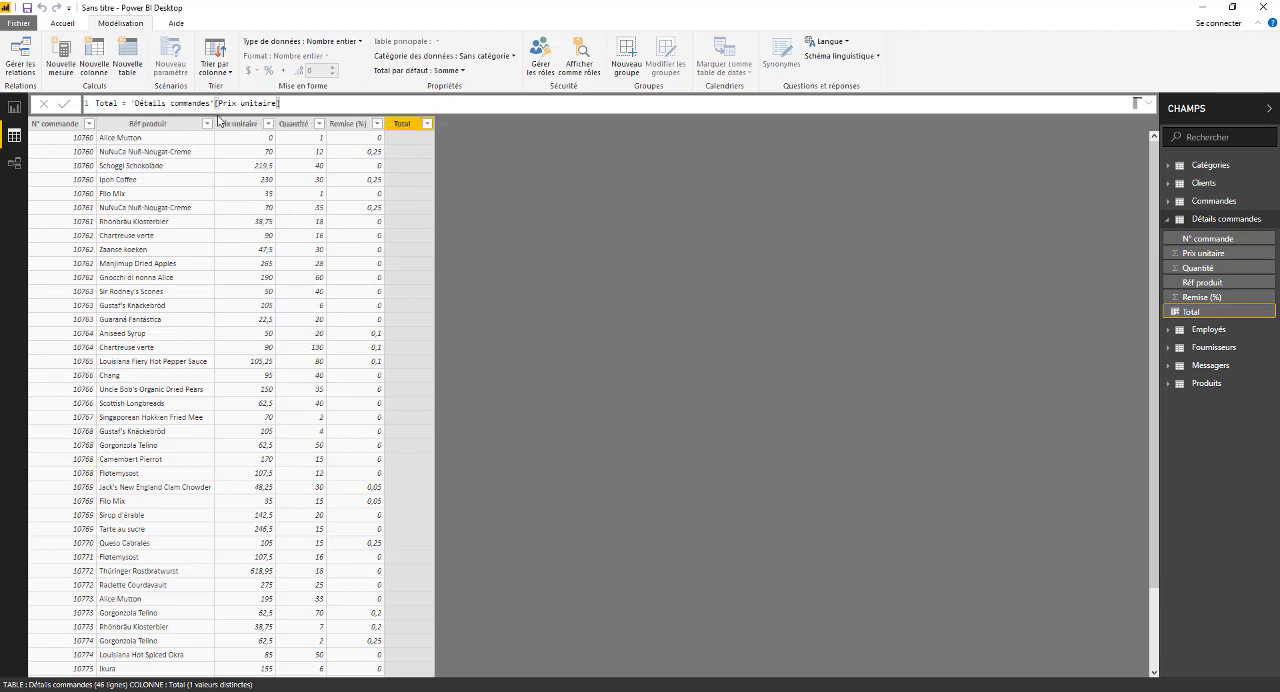
text(*q)
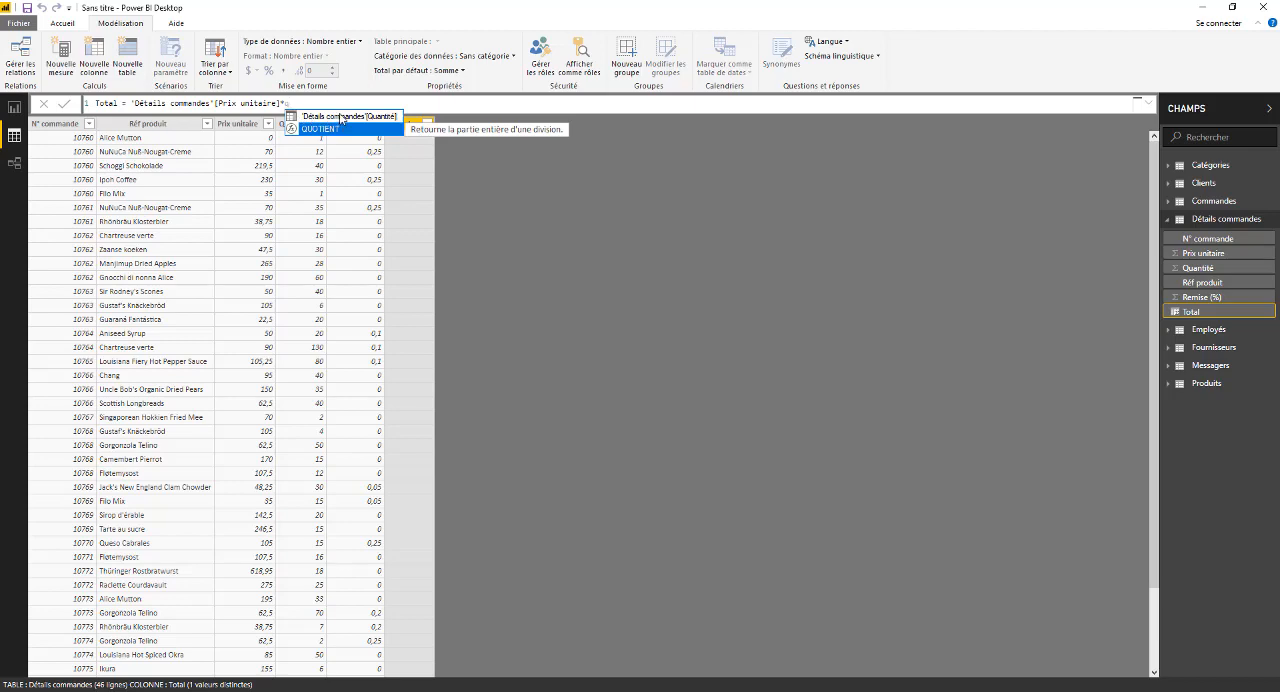
click(340, 117)
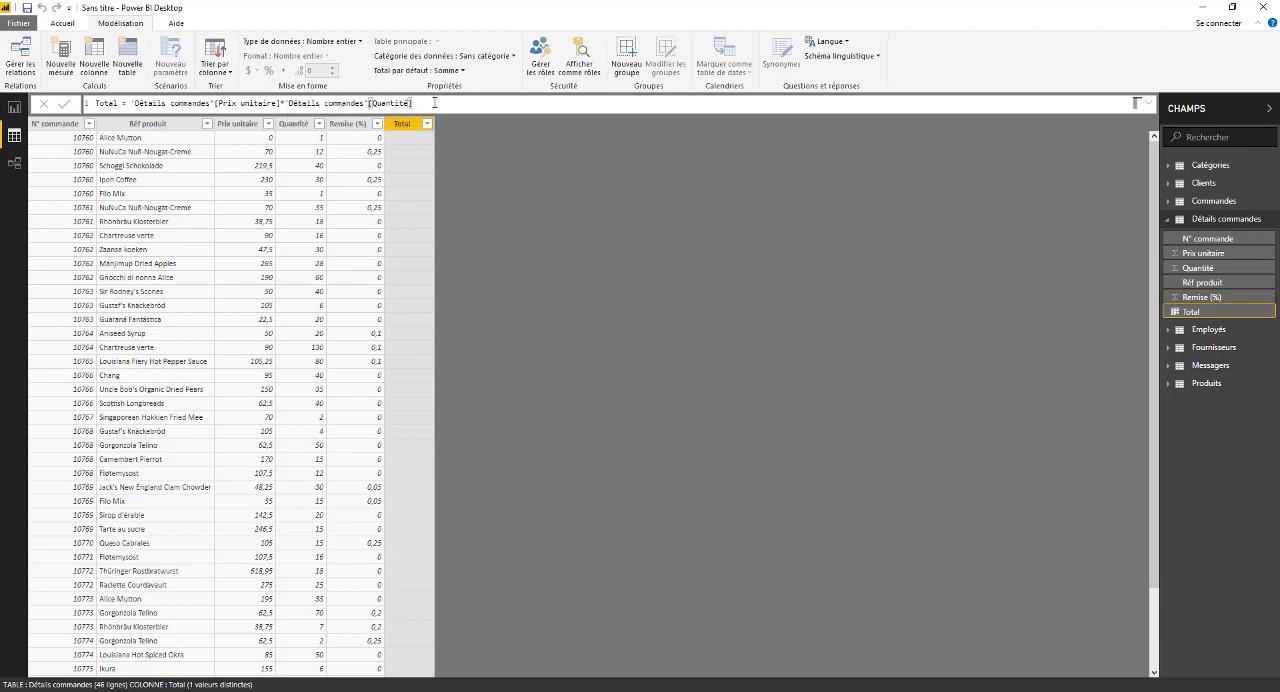
key(Return)
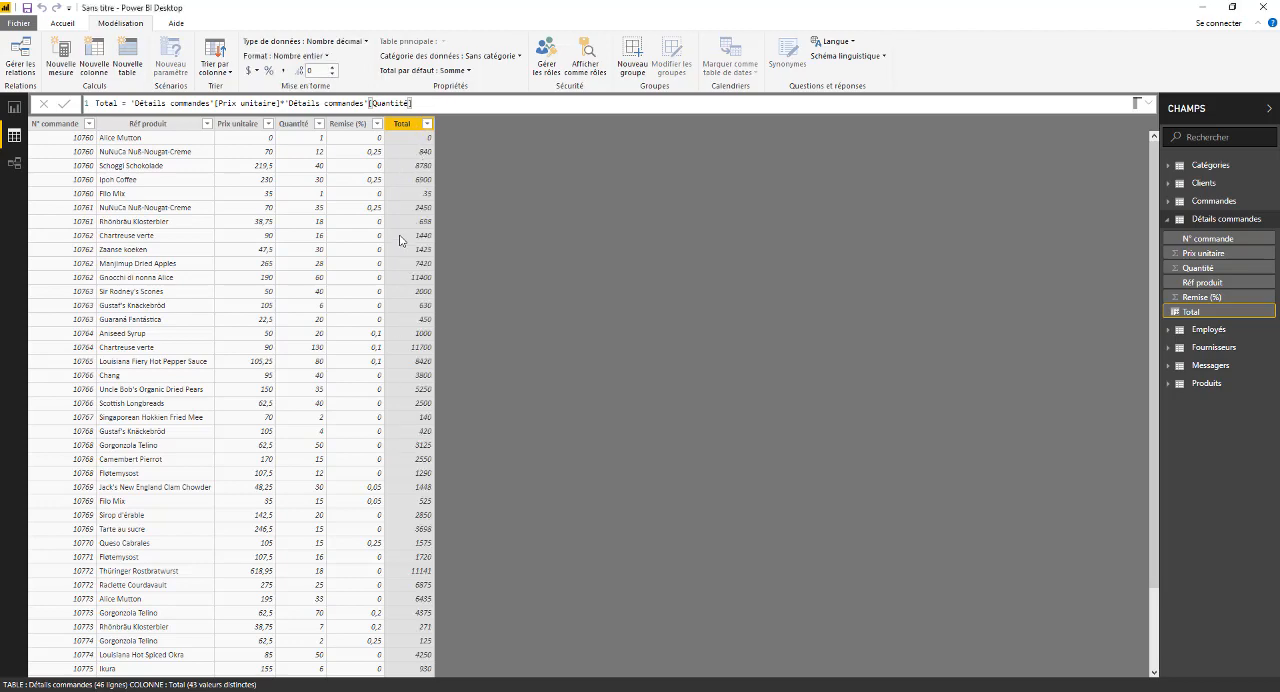
scroll(402, 245, down, 2)
scroll(380, 300, up, 2)
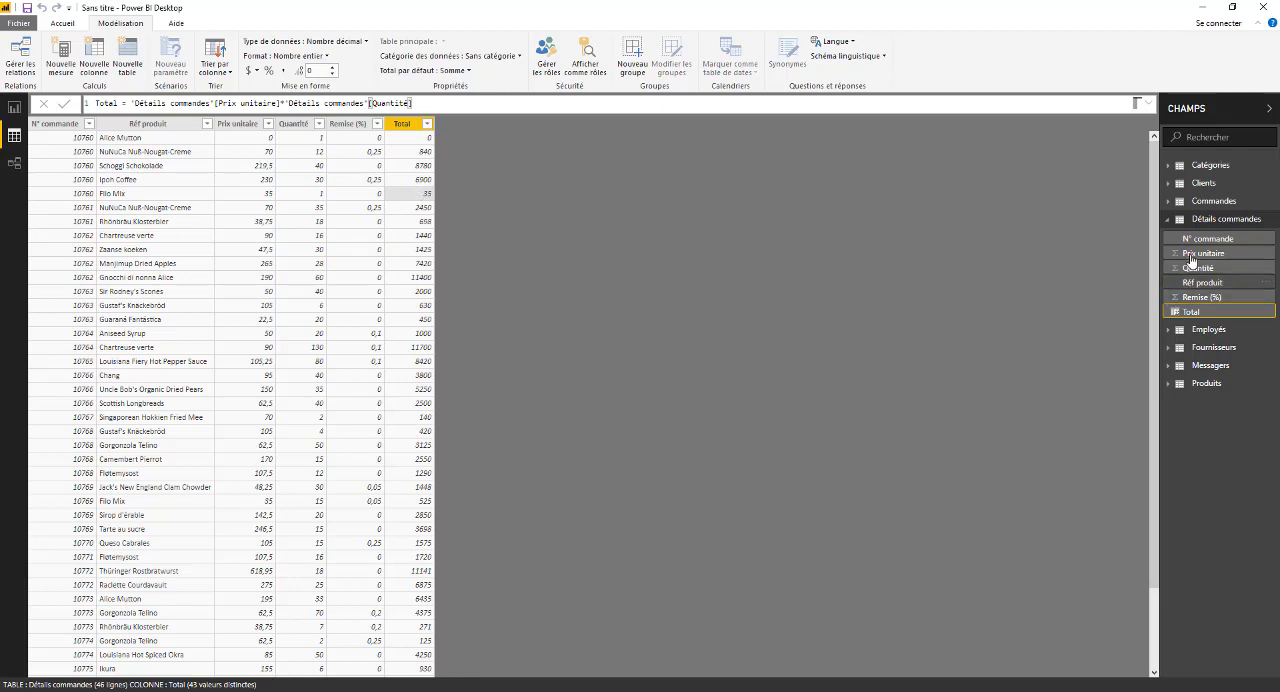
- Go to the relationships diagram and lengthen the Détails commandes table box enough to show its Total field
click(1205, 220)
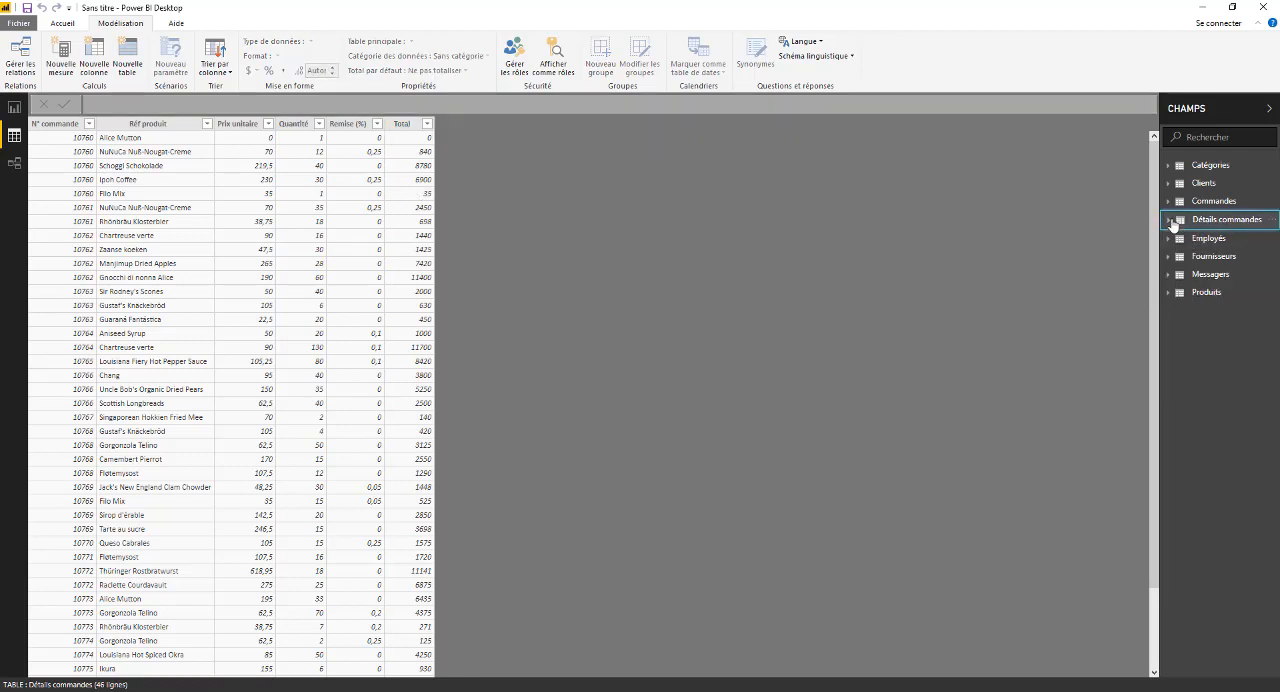
click(1210, 220)
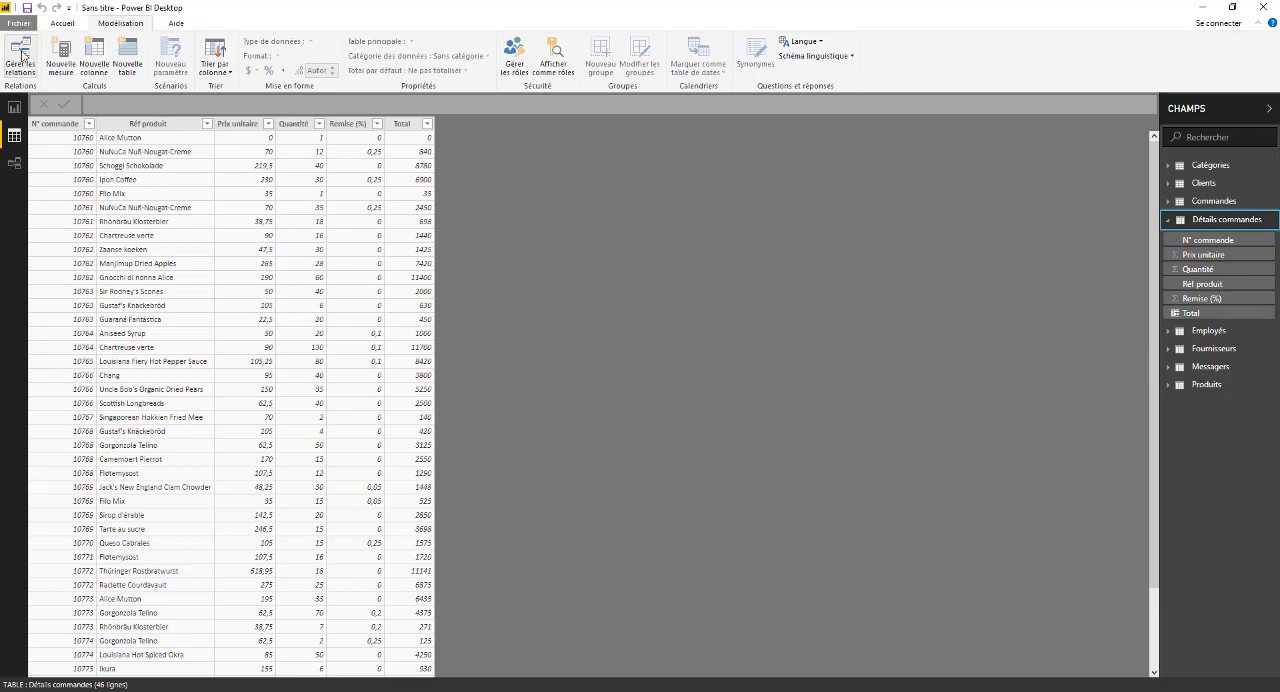
click(17, 166)
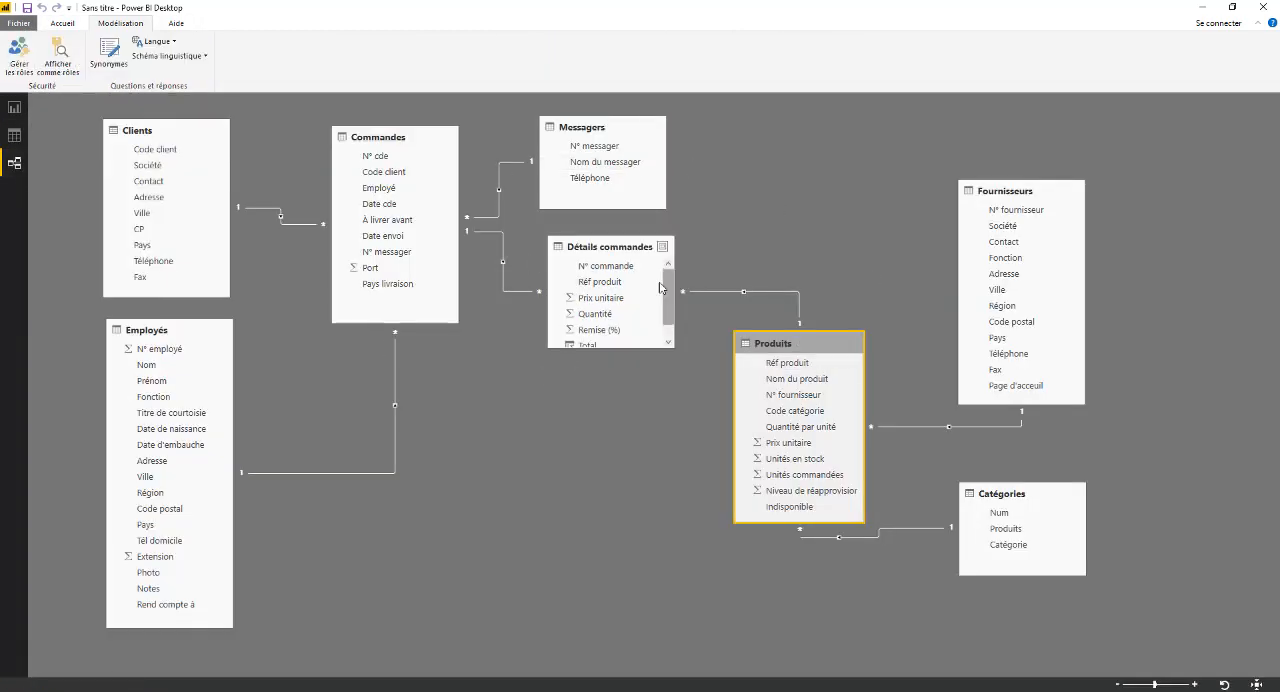
mouse_move(626, 351)
mouse_down()
mouse_move(626, 388)
mouse_move(626, 366)
mouse_up()
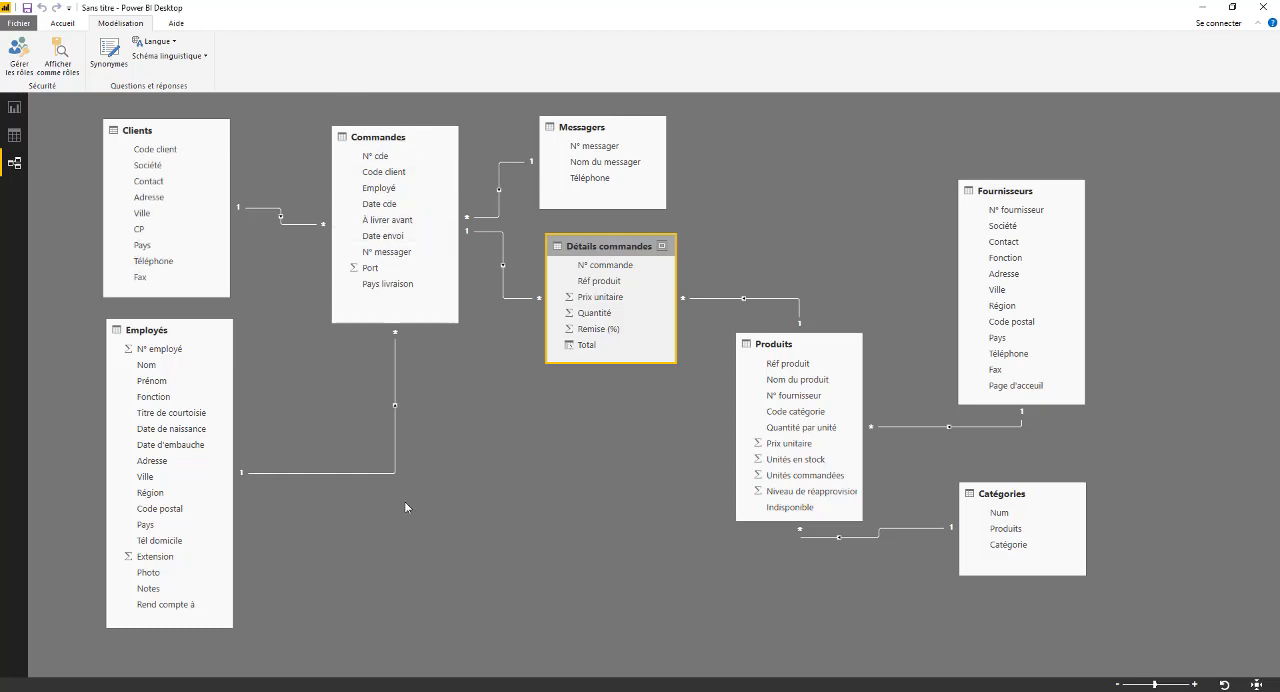
- In the report, shrink and reposition the N° commande table and replace its Code client field with Total
click(14, 135)
click(14, 108)
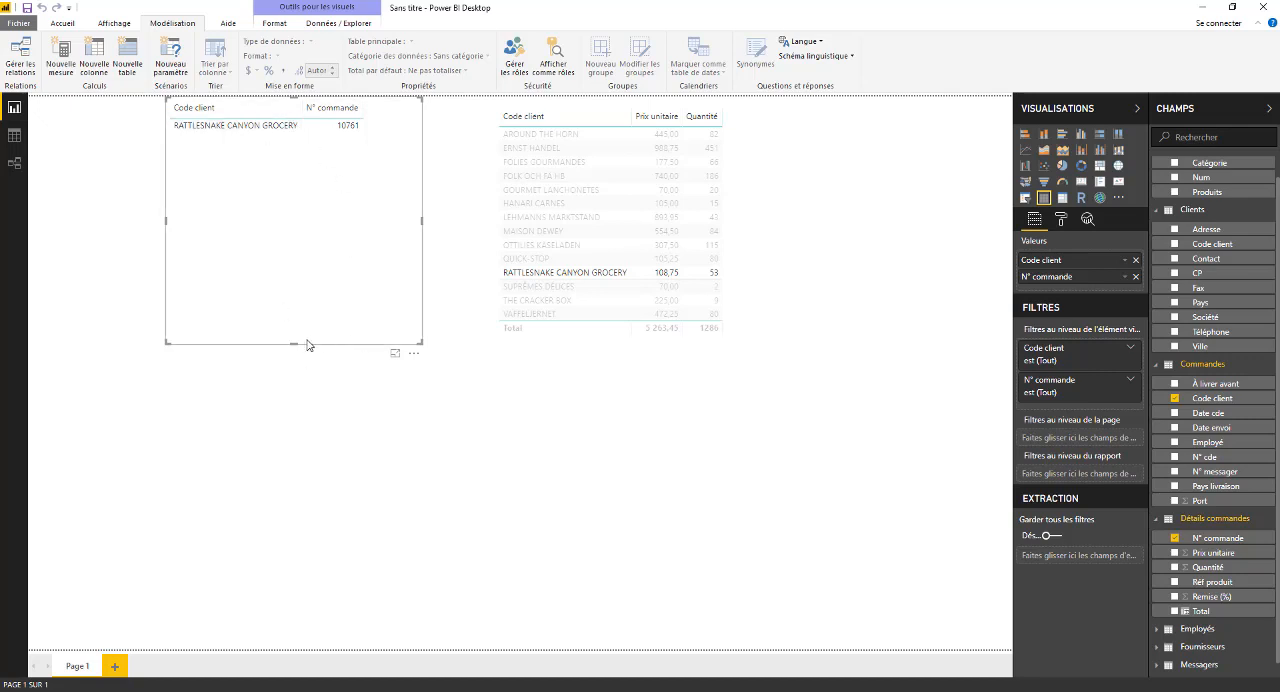
drag(297, 342, 236, 169)
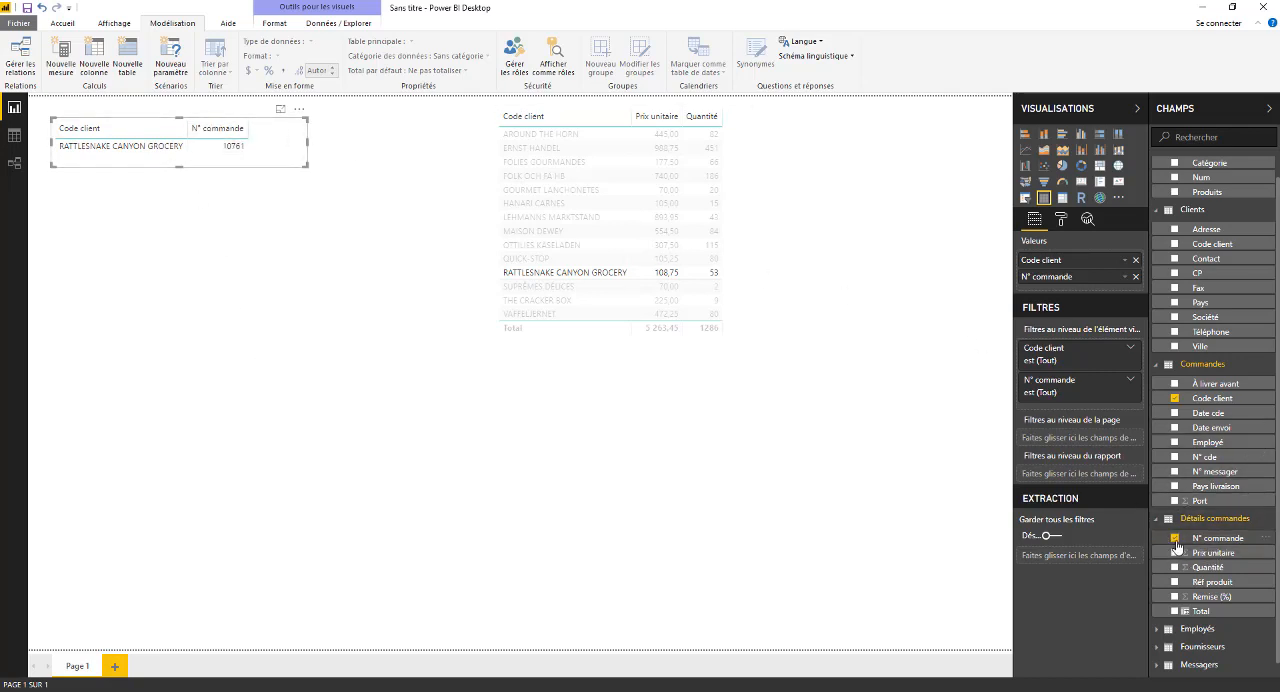
click(1176, 398)
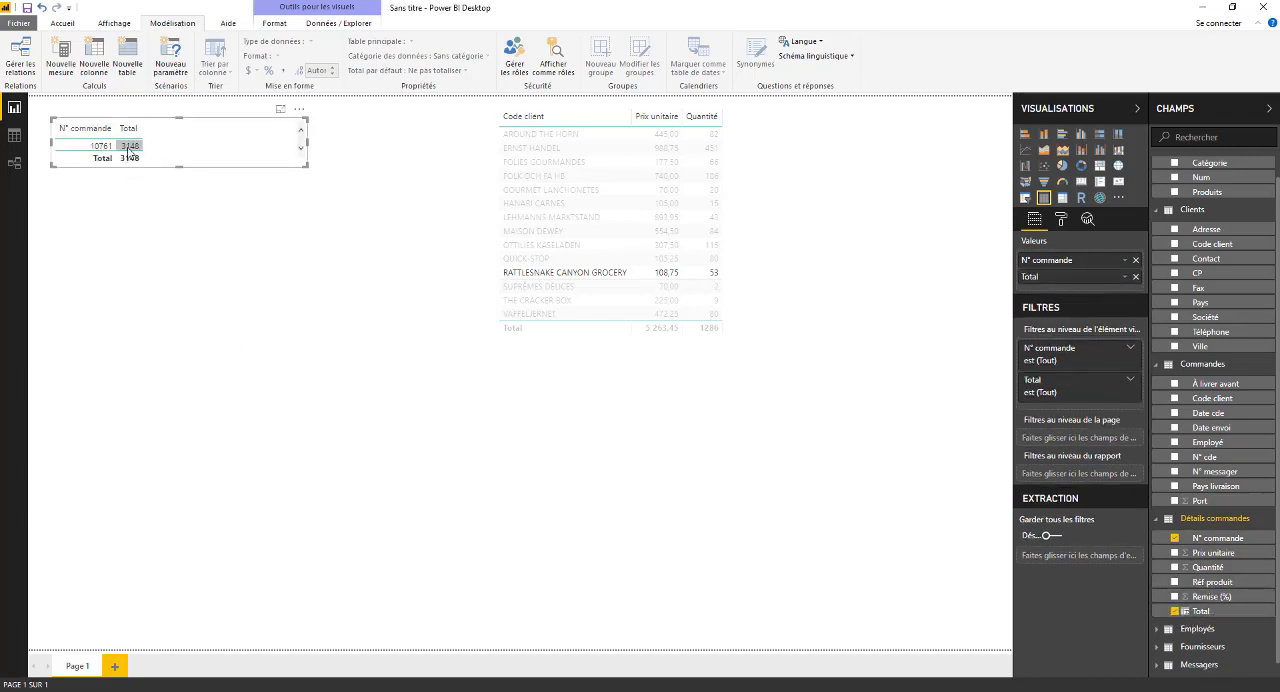
- Apply and clear the order 10761 filter, then move the small order table to the page's left edge
click(95, 148)
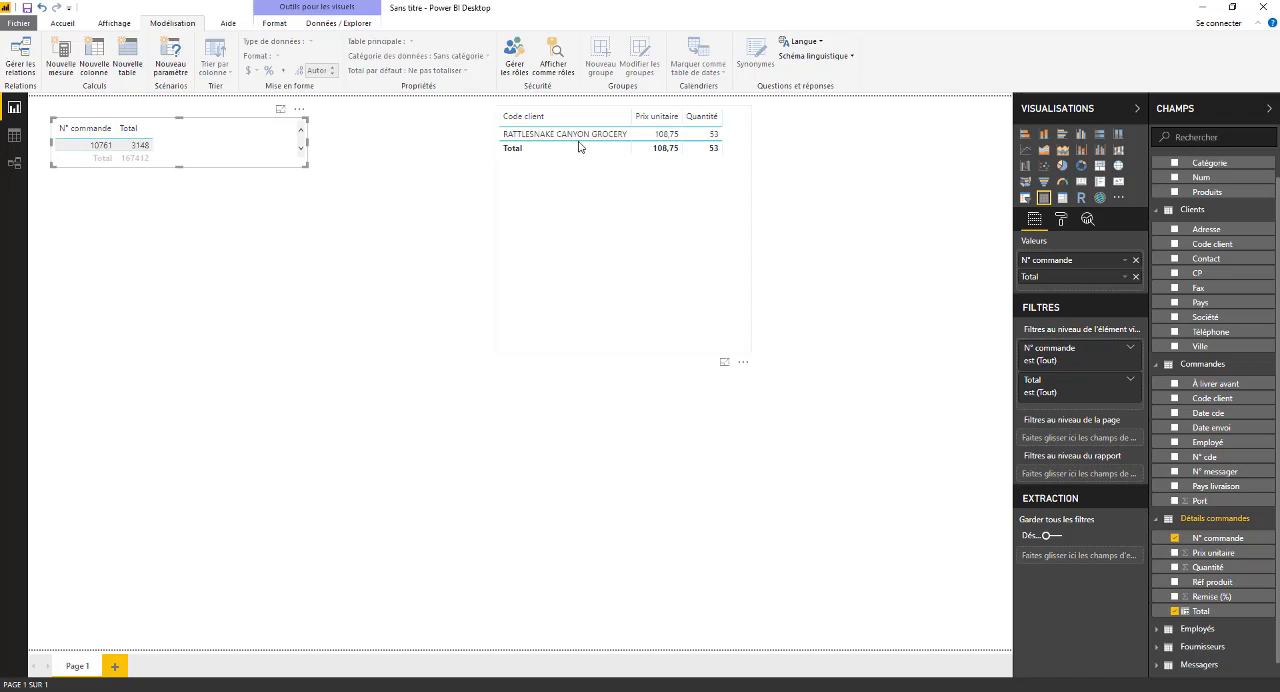
click(89, 148)
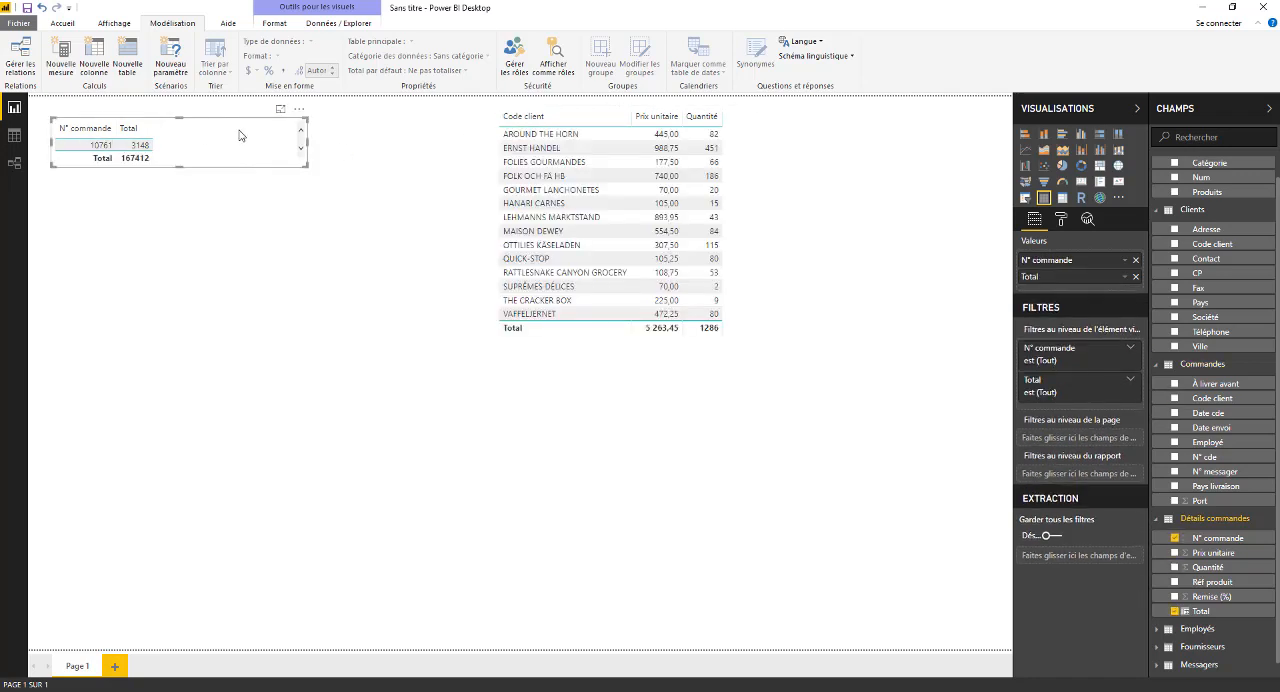
mouse_move(279, 127)
mouse_down()
mouse_move(251, 123)
mouse_move(262, 127)
mouse_up()
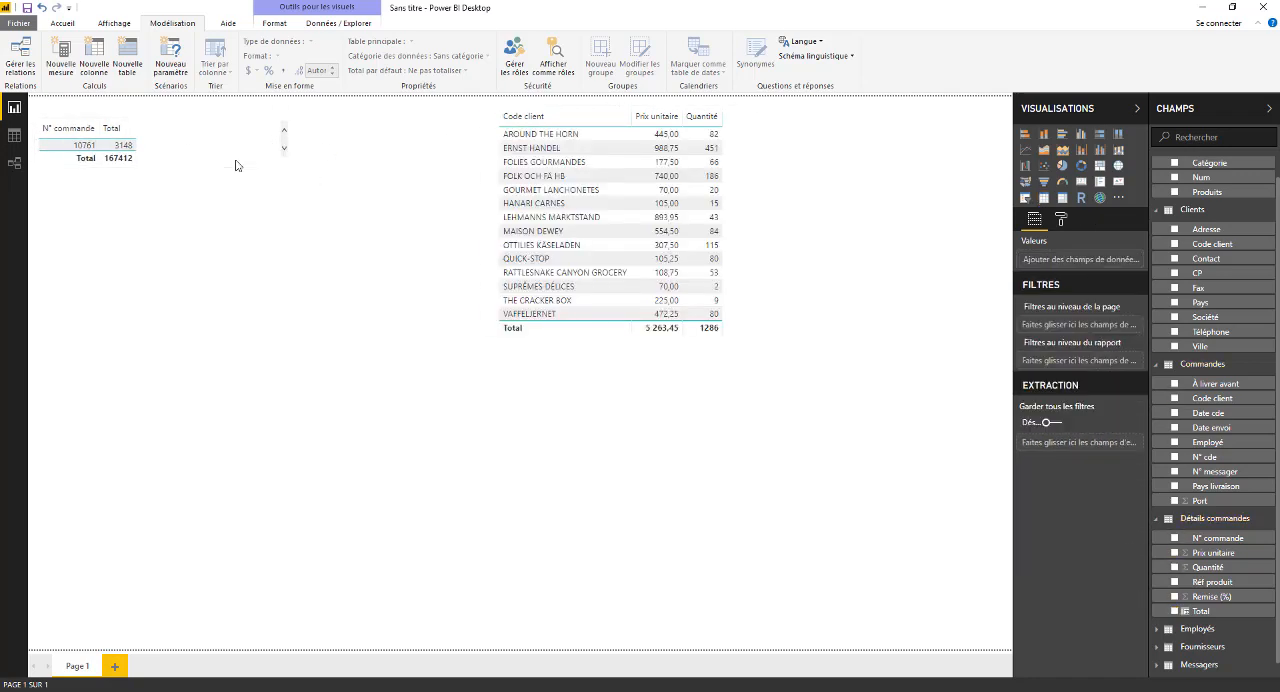
click(312, 177)
click(224, 152)
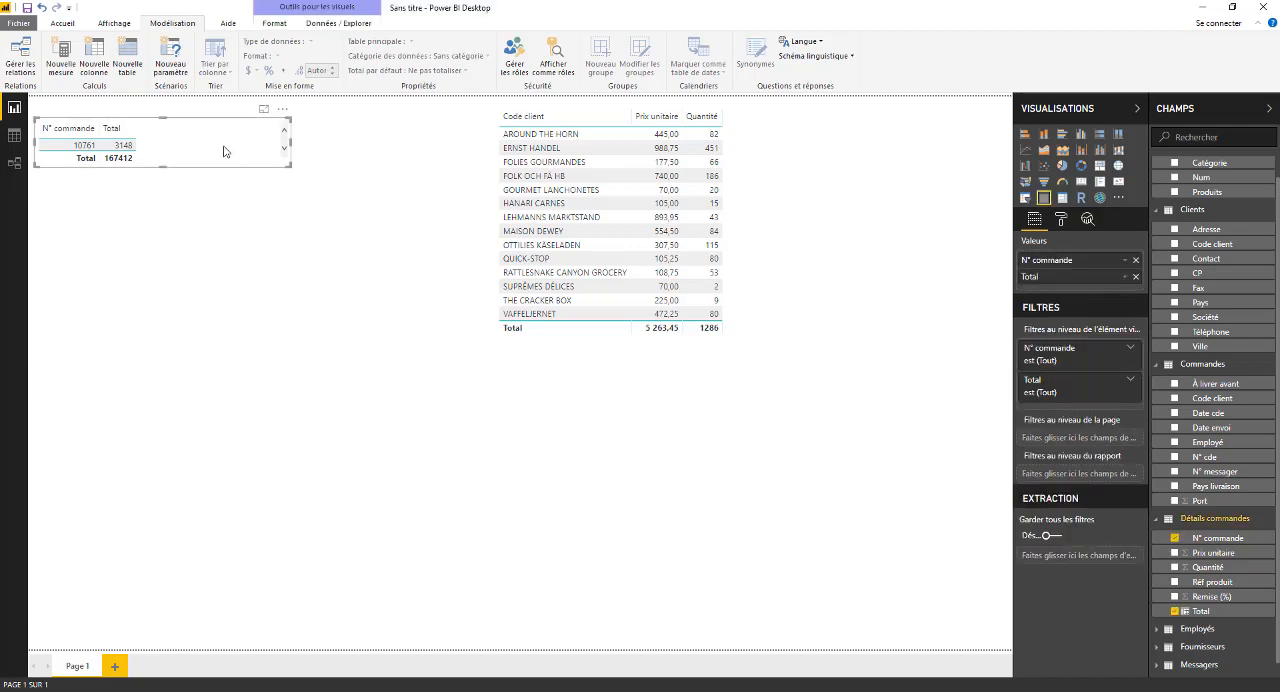
click(141, 177)
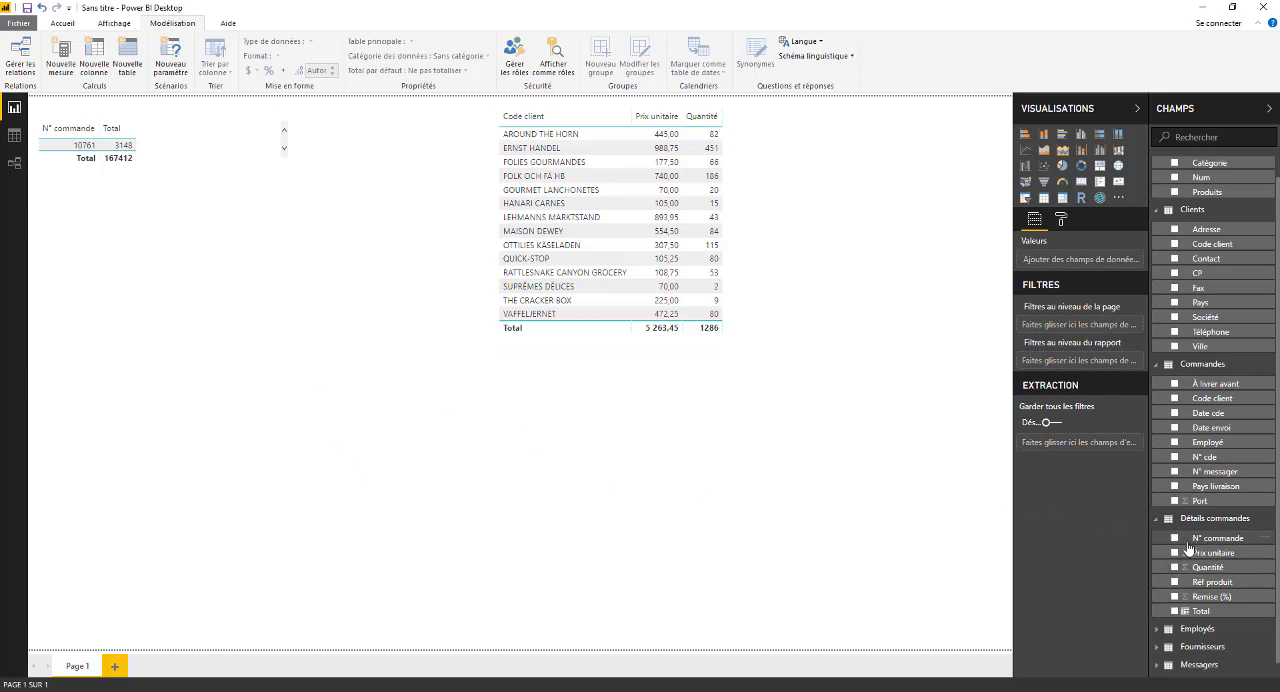
- Create a new visual of Total by N° commande, place it below the small order table, and convert it to a table
click(1175, 539)
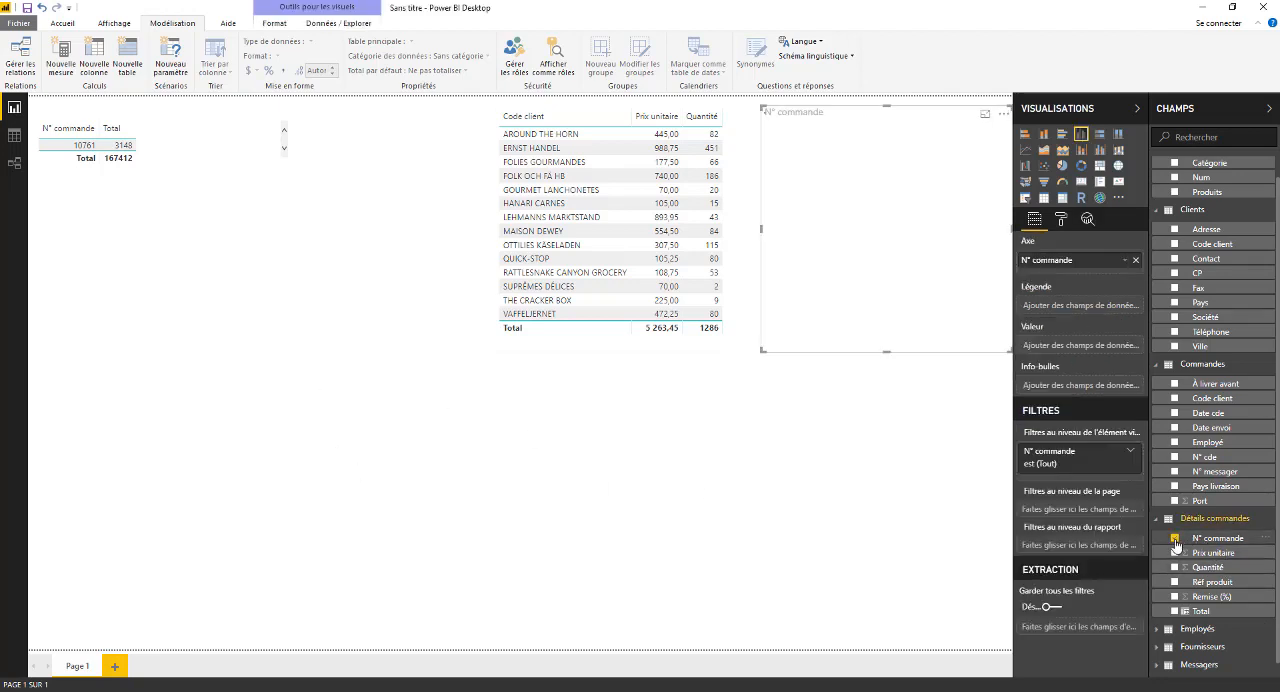
click(1175, 611)
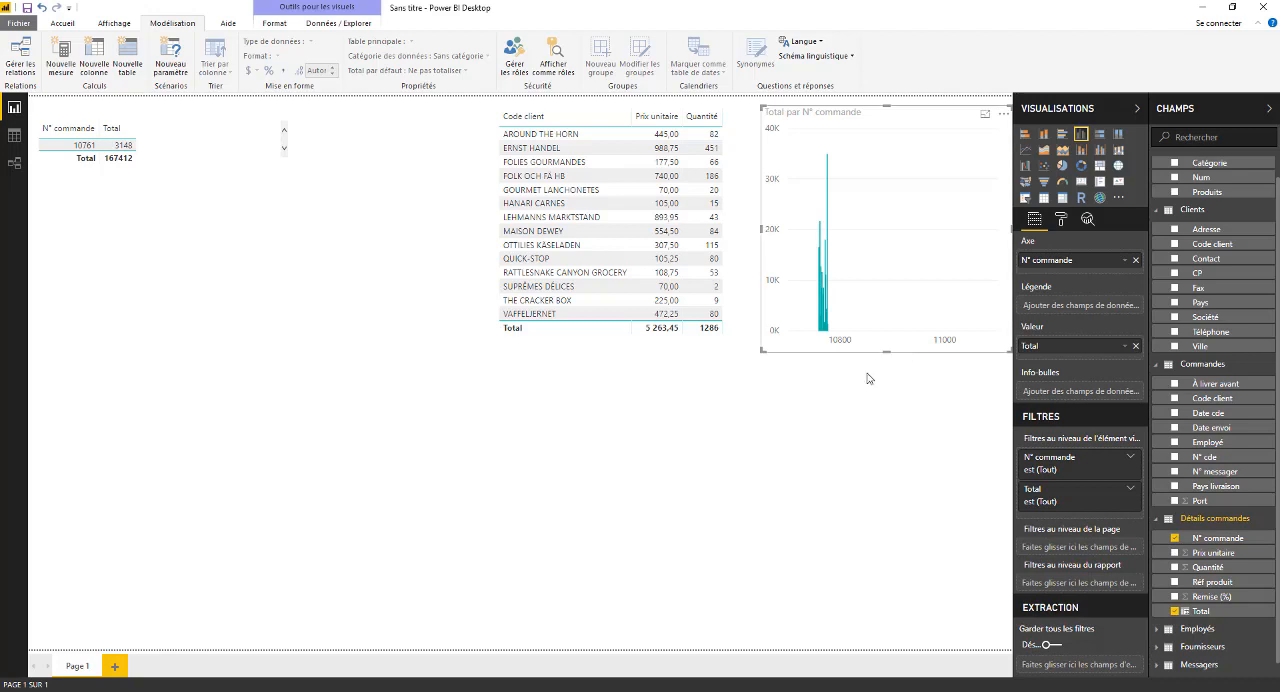
drag(888, 342, 172, 440)
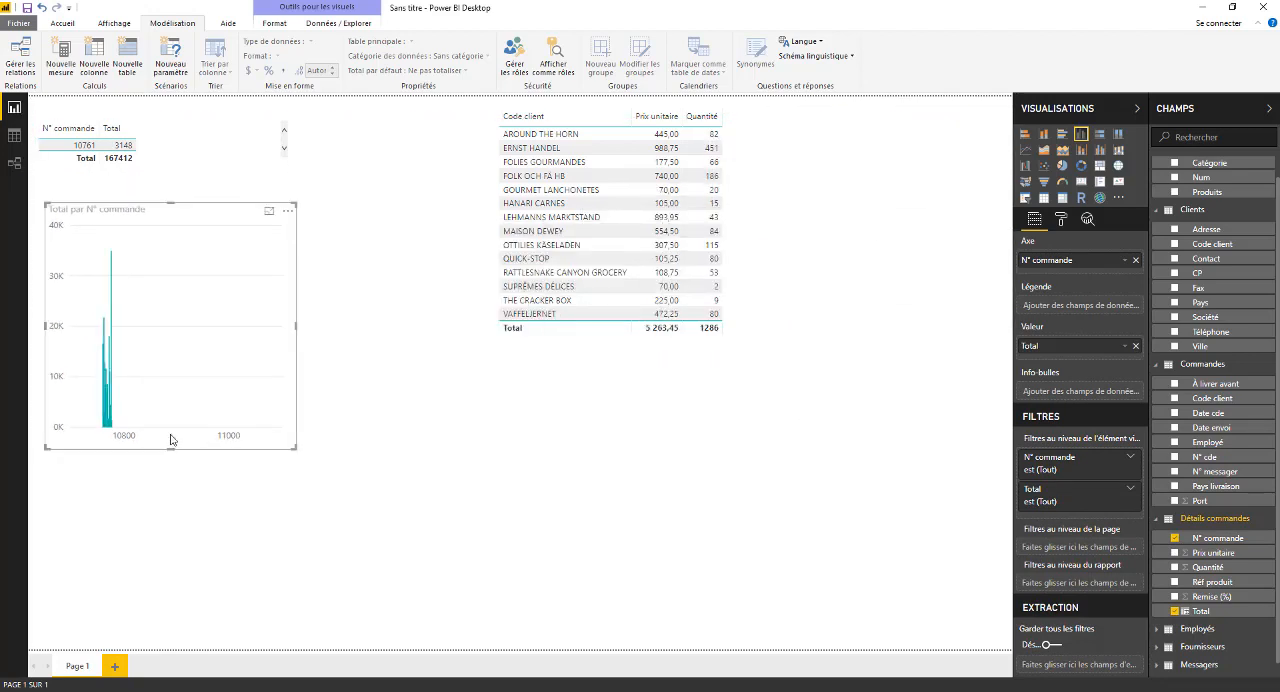
click(1043, 199)
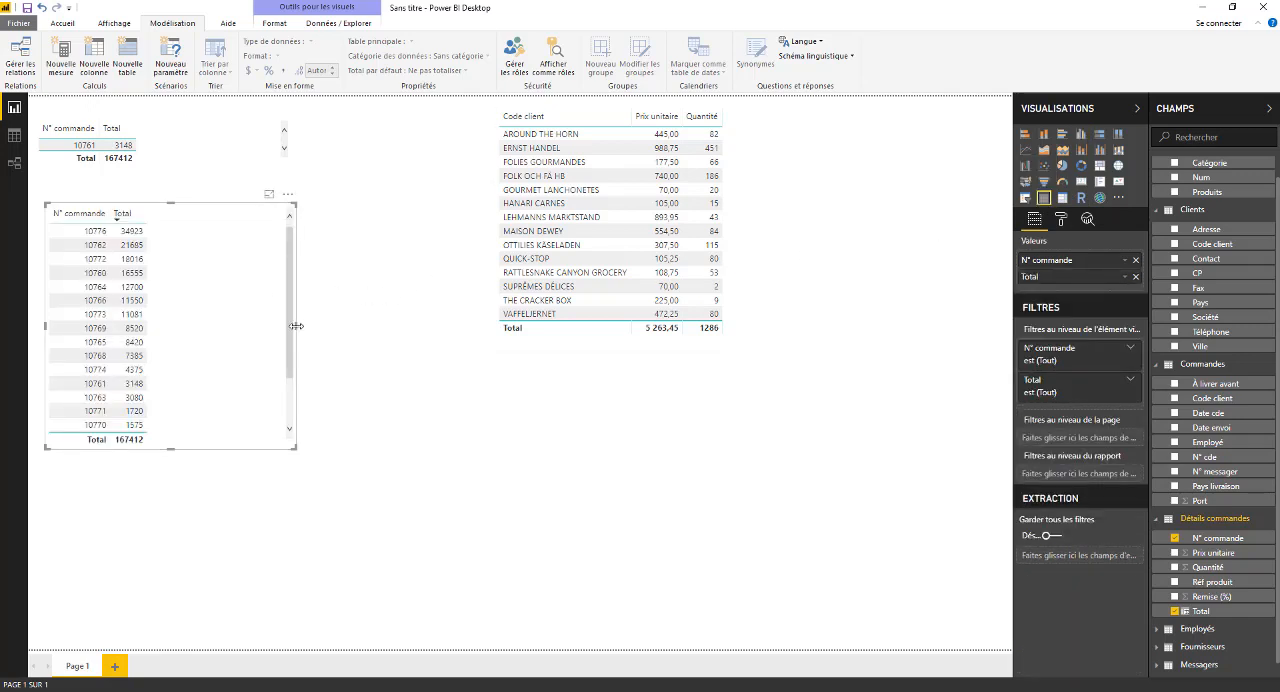
- Narrow the new order table and lengthen it enough to show every order, aligning it at the page's left edge
drag(296, 322, 201, 348)
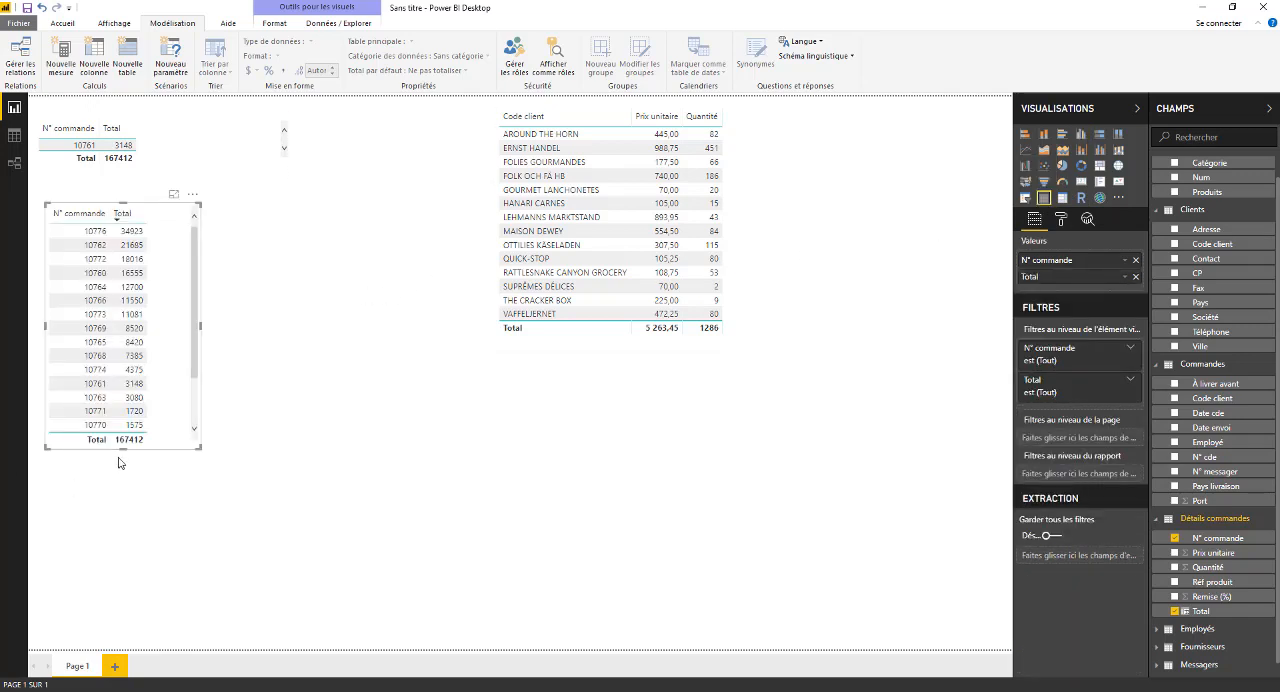
drag(122, 450, 122, 508)
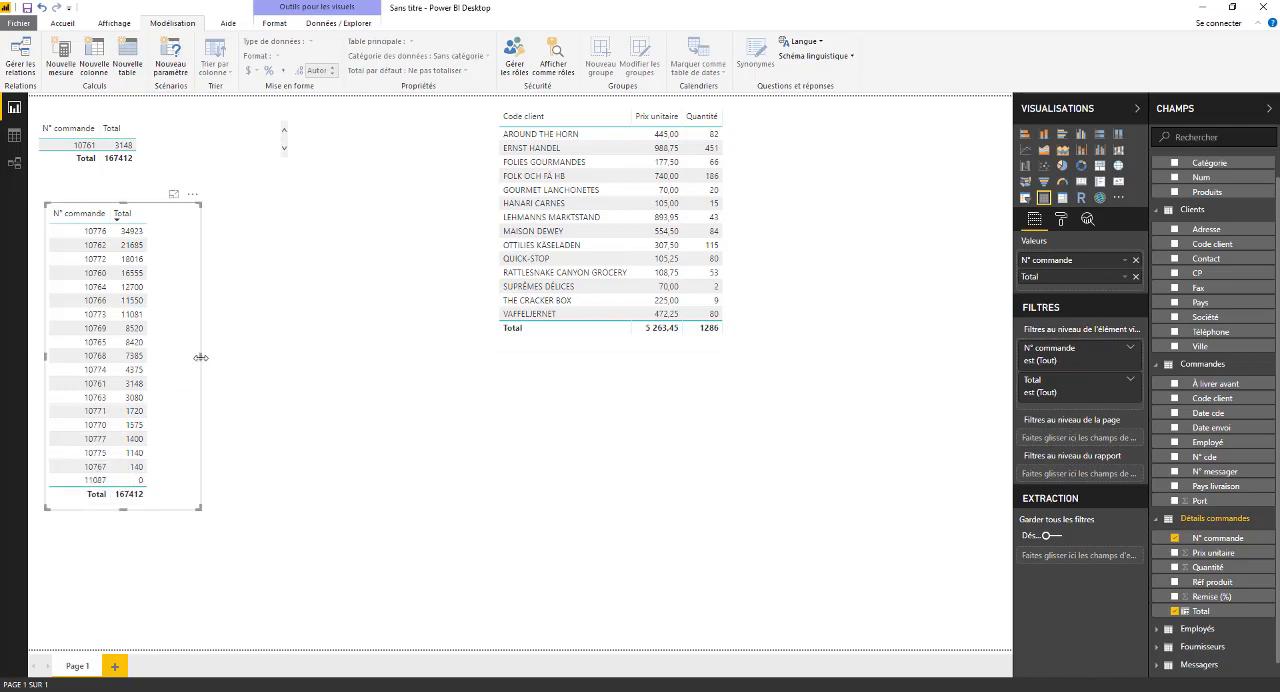
drag(201, 356, 205, 358)
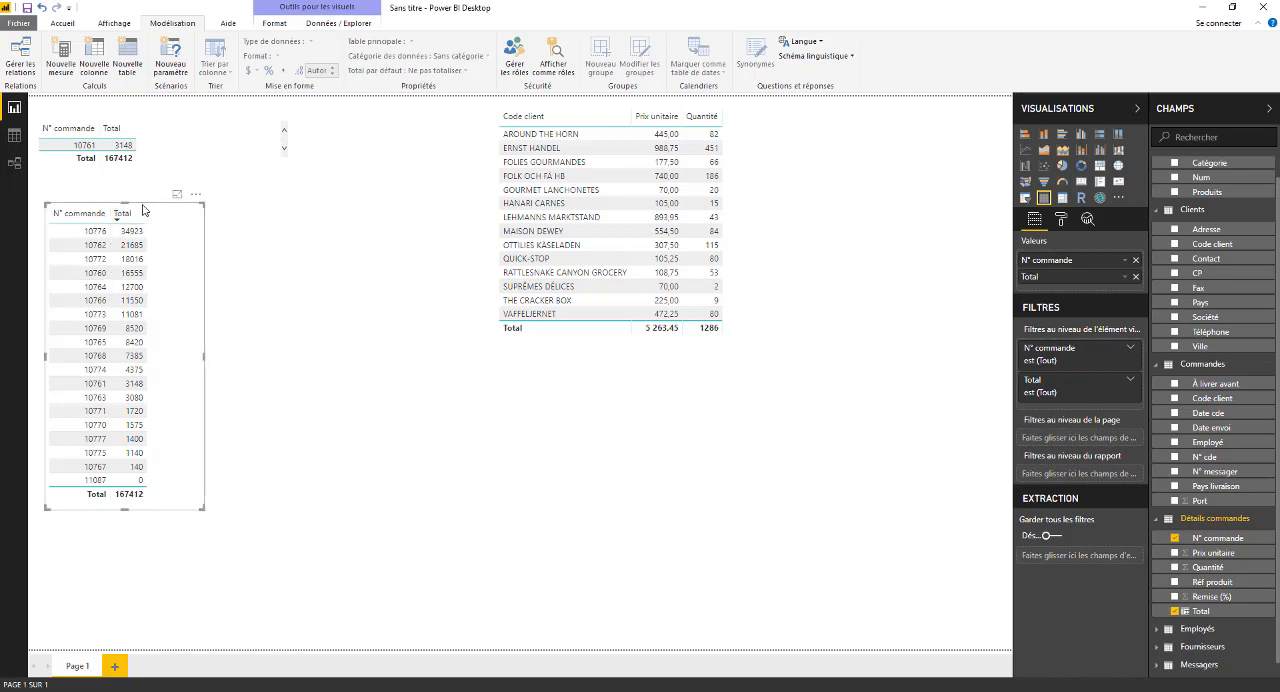
drag(142, 210, 137, 207)
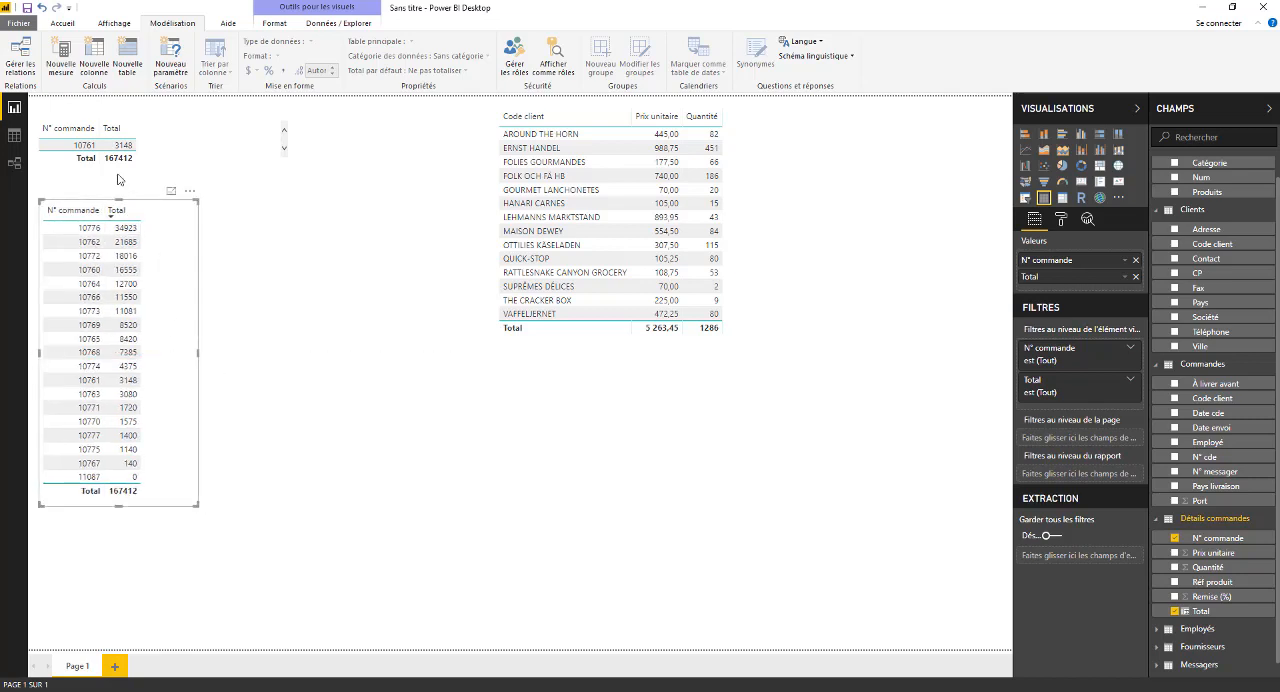
- Lengthen the small order table slightly and move the full order table further down the page
click(130, 132)
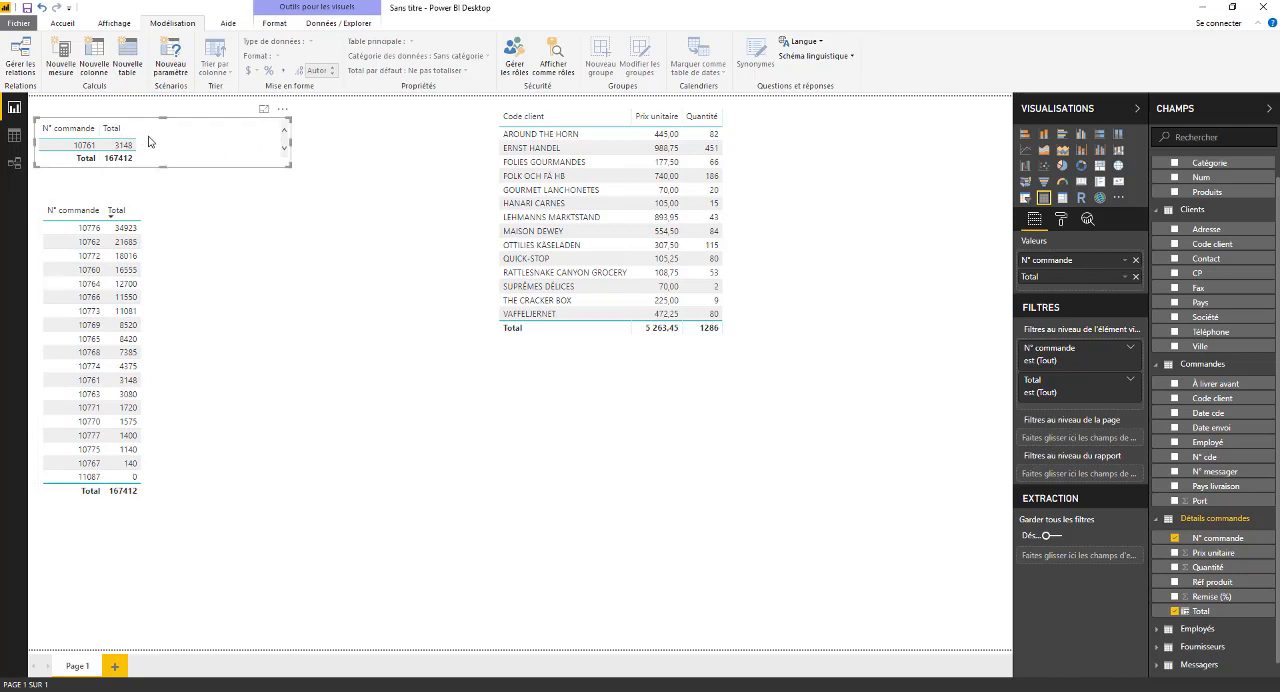
click(165, 174)
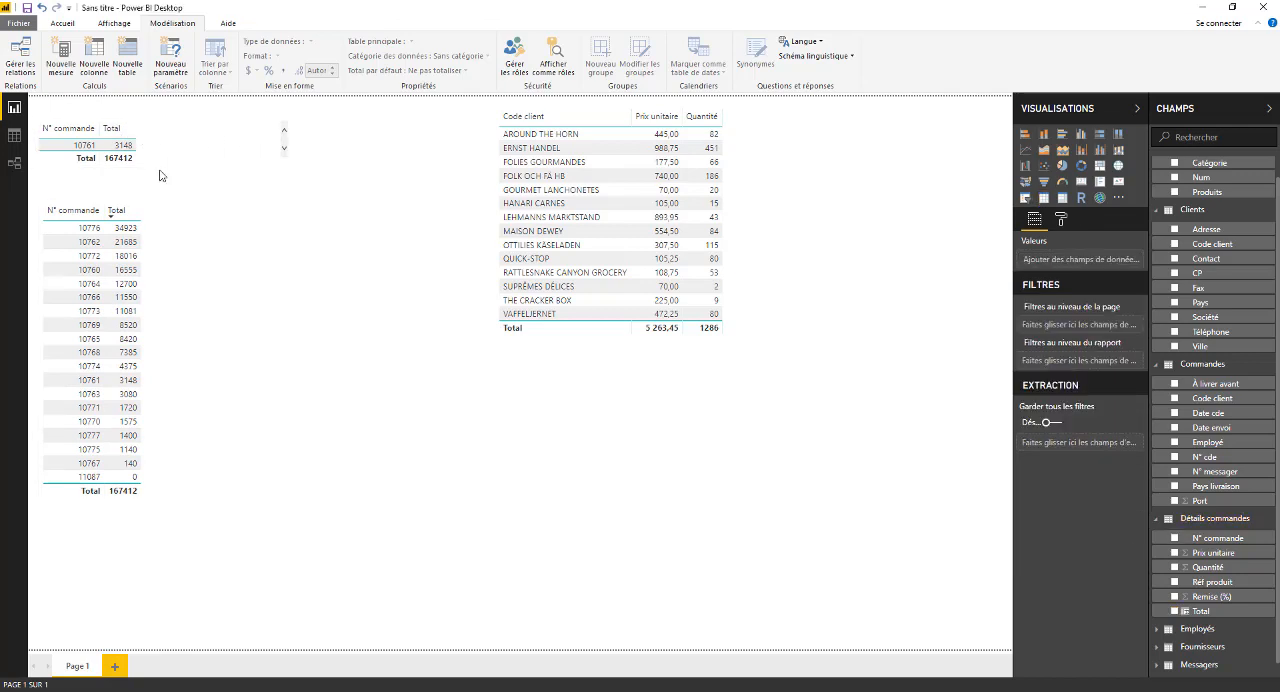
click(158, 165)
drag(163, 167, 163, 199)
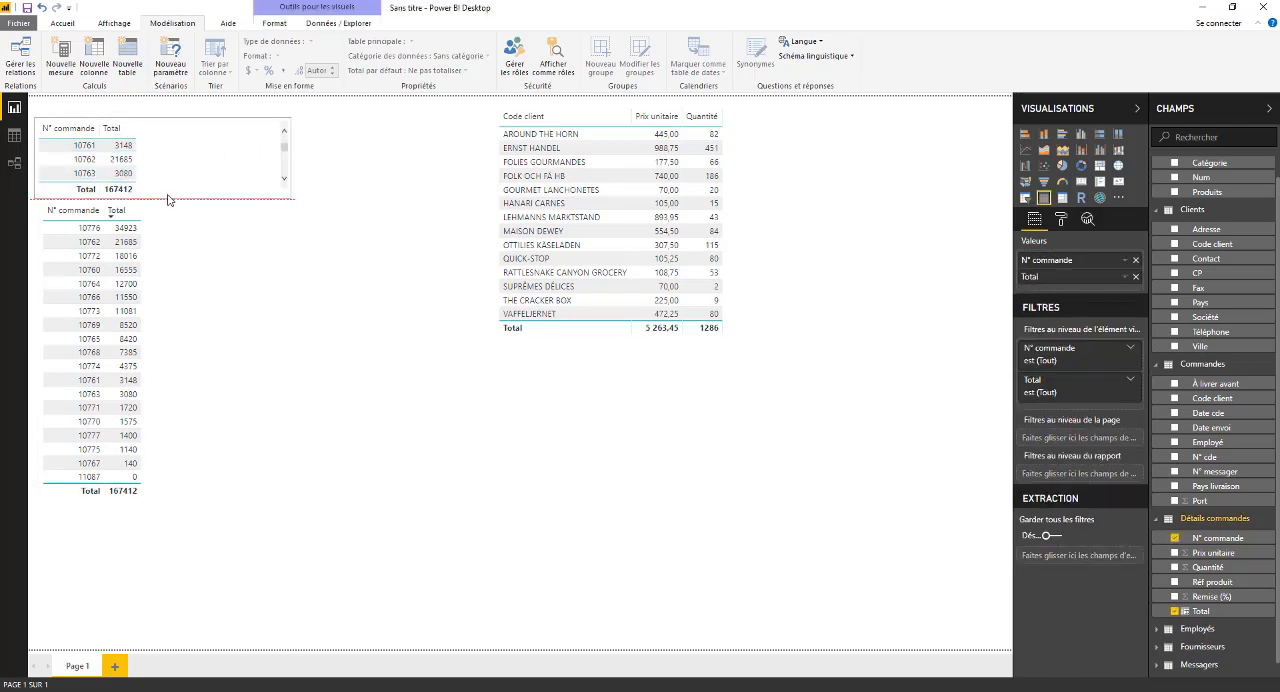
click(202, 284)
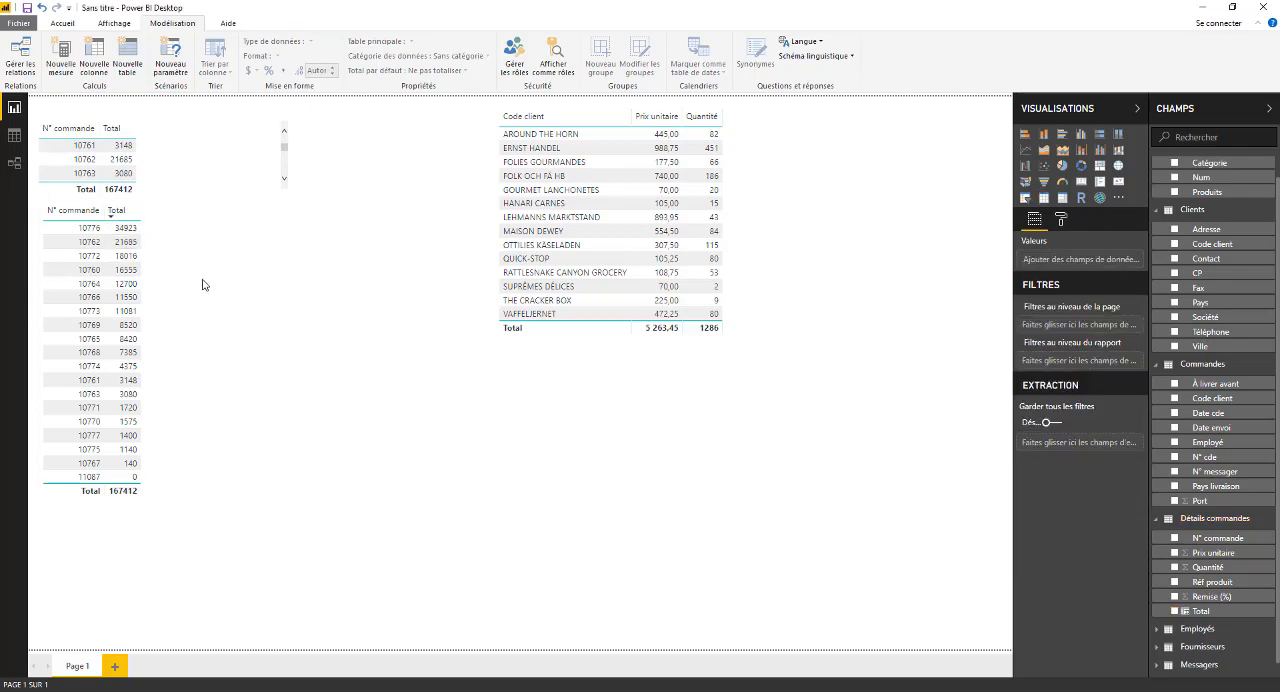
click(180, 285)
drag(197, 280, 197, 308)
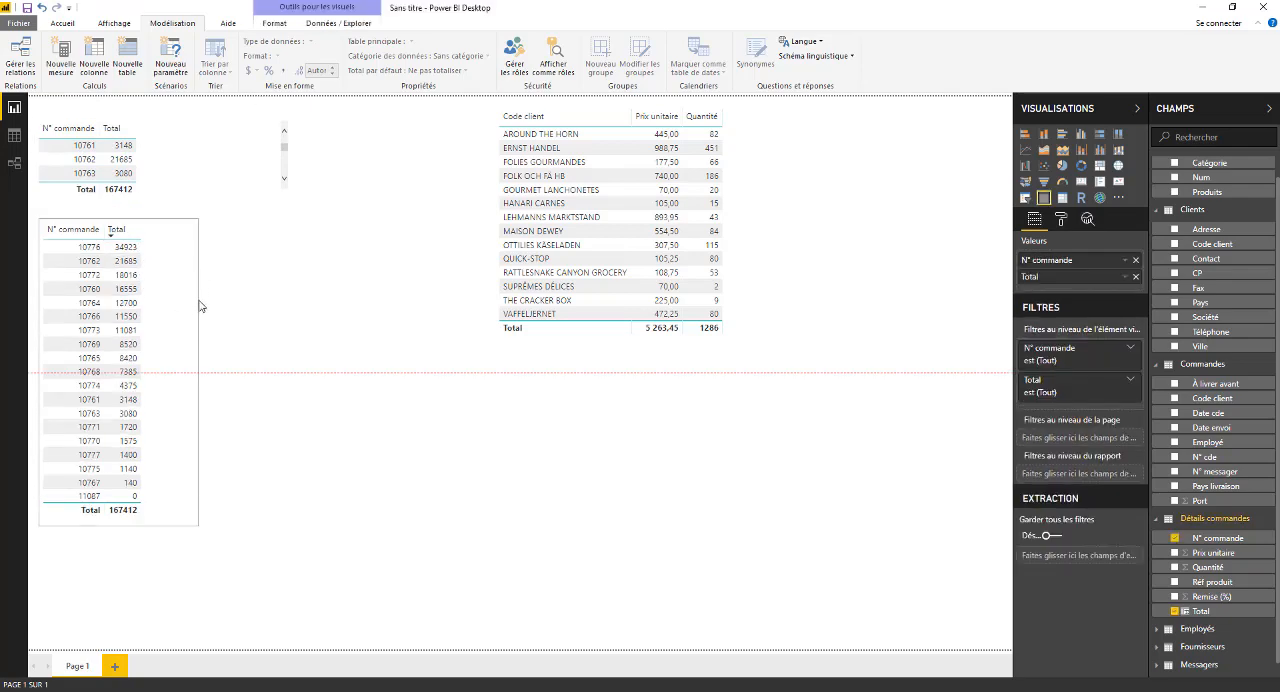
- Delete the small duplicate order table and move the full order table up to the page's upper edge
click(172, 198)
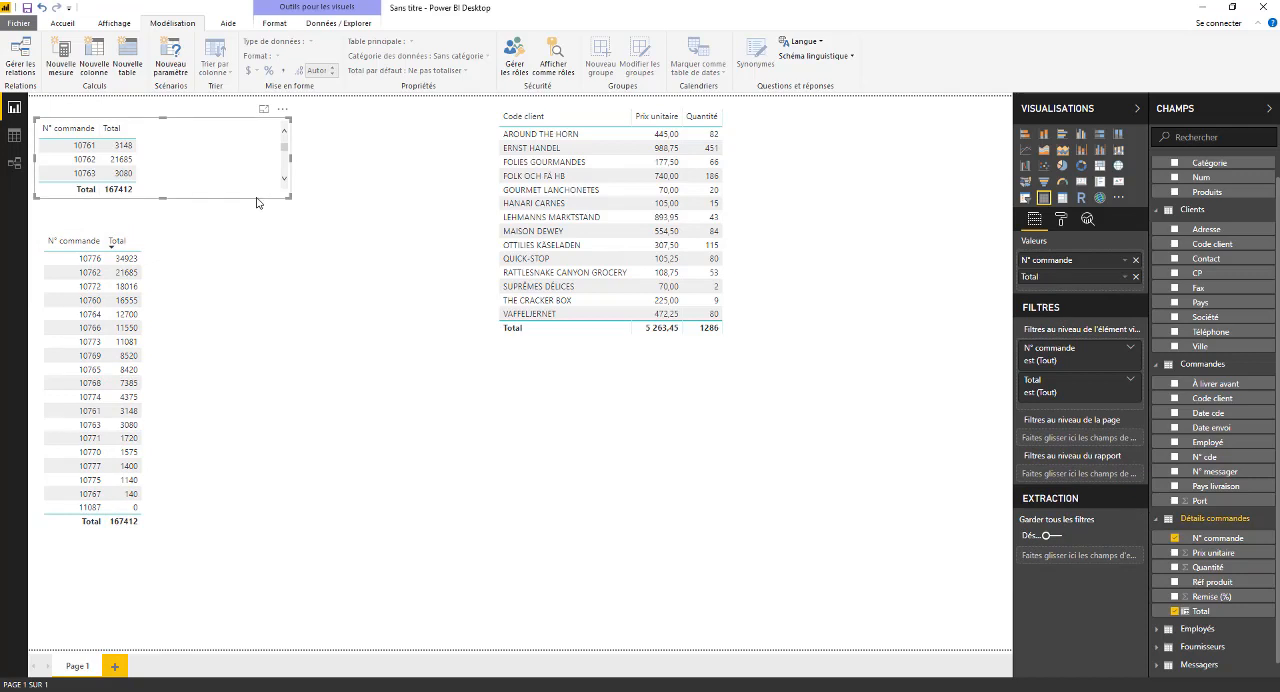
key(Delete)
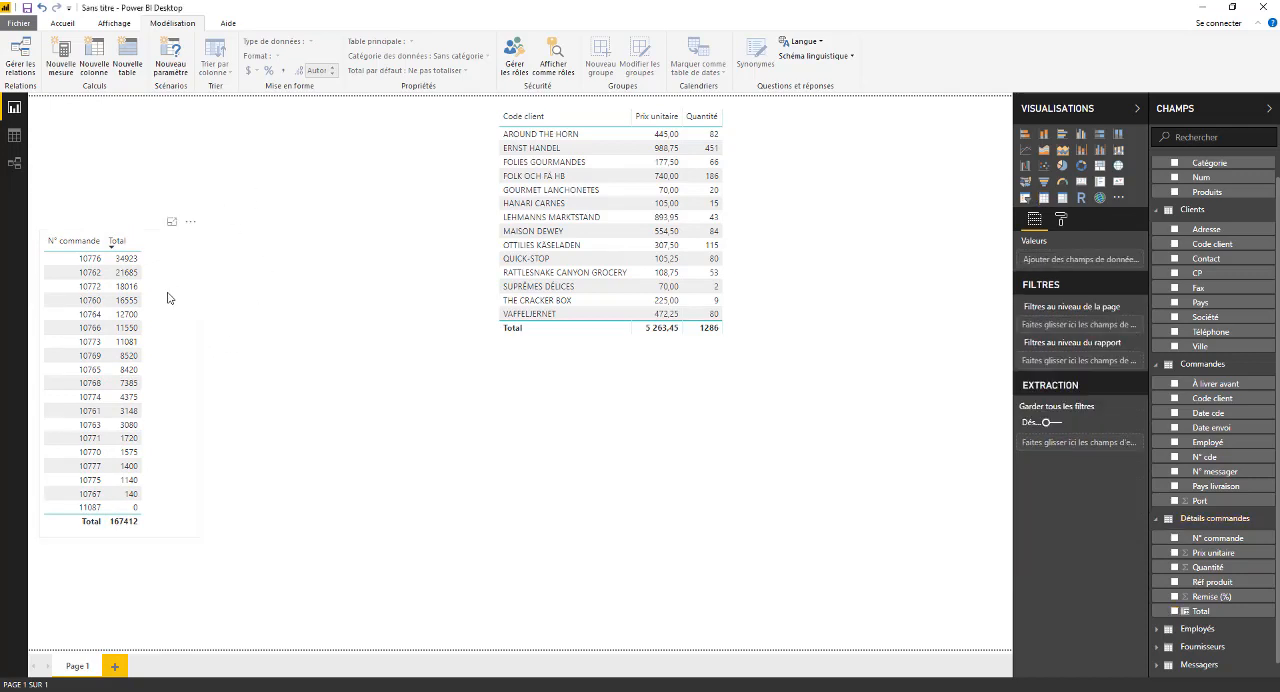
drag(199, 267, 201, 143)
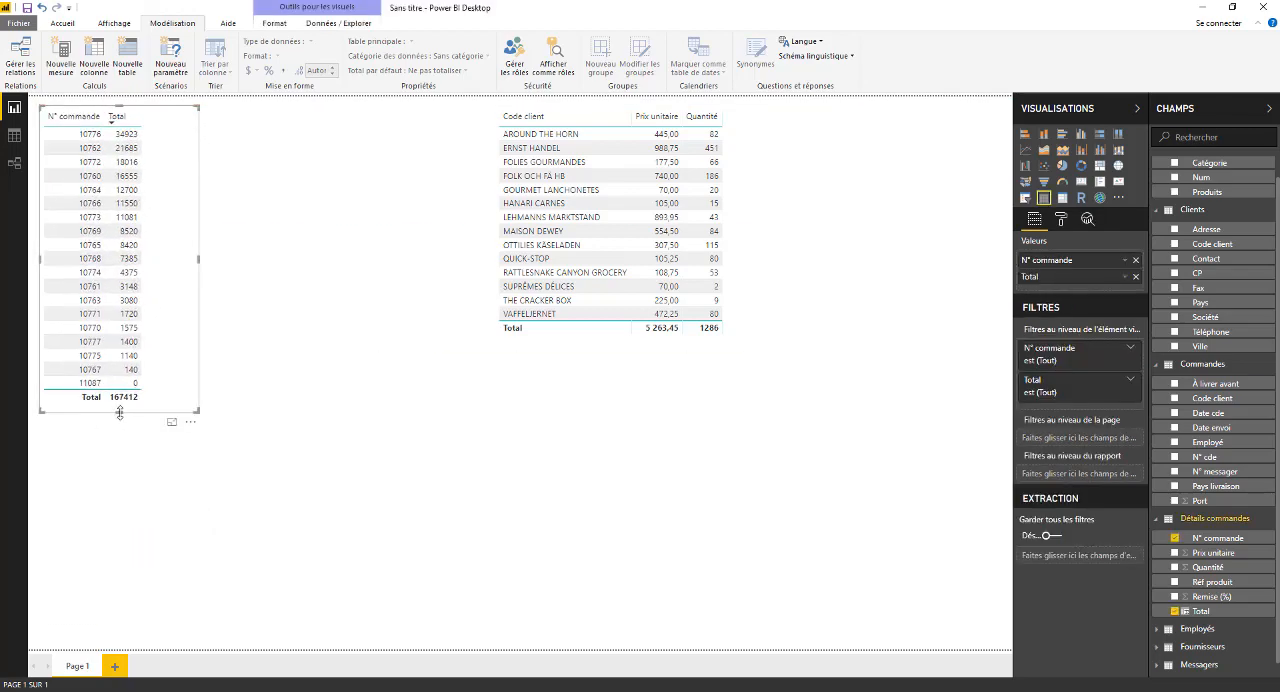
- Test the cross-filter by selecting customer OTTILIES KÄSELADEN in the customer table, then clear it
click(222, 213)
click(655, 244)
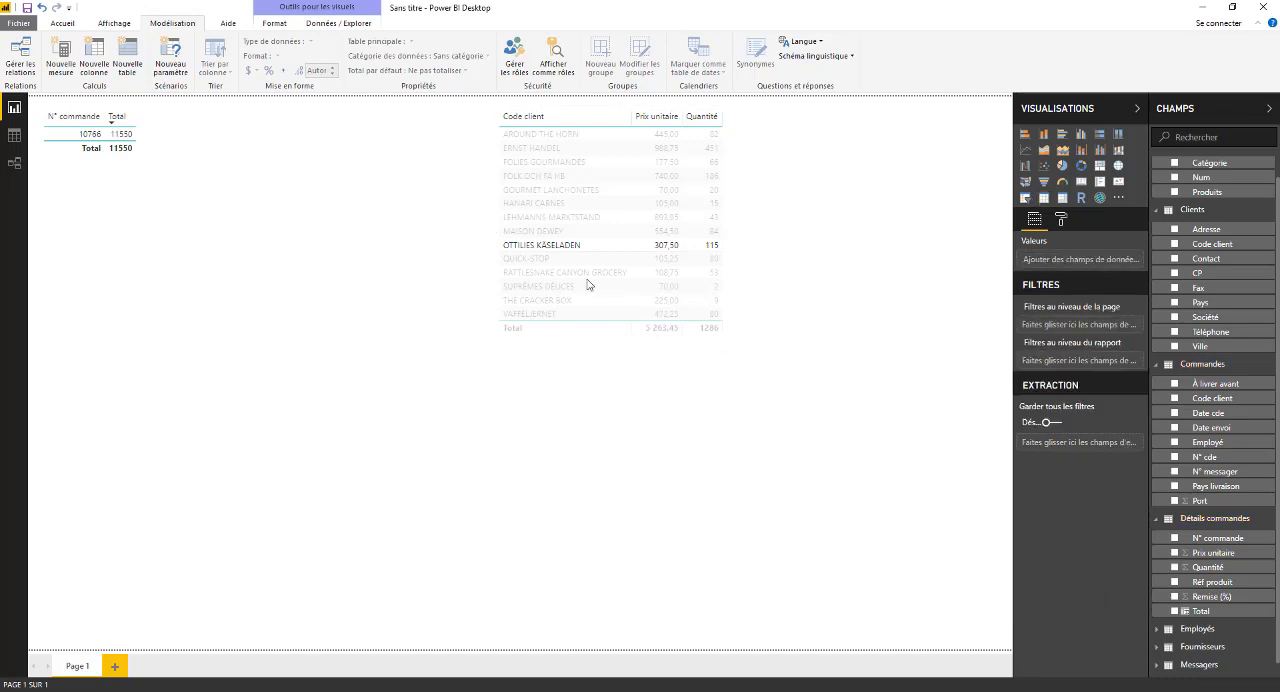
click(660, 244)
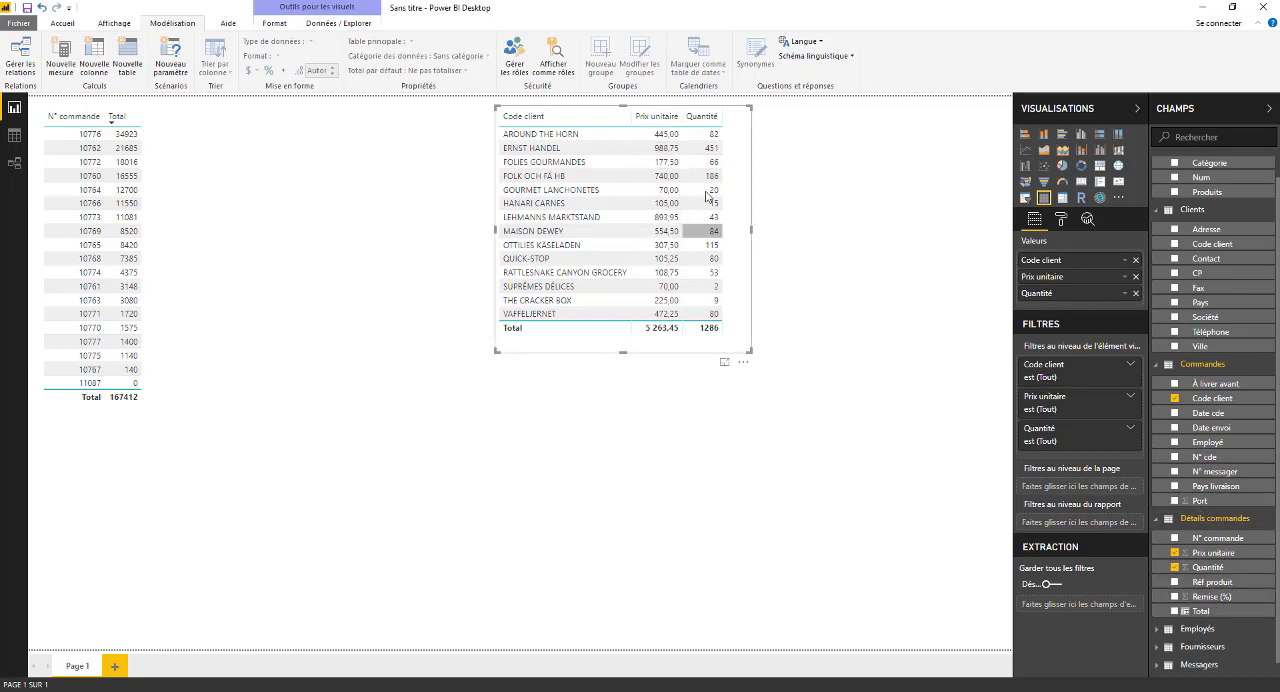
- Add the Total field to the customer table and widen the table so the Total column fits
drag(1205, 620, 758, 188)
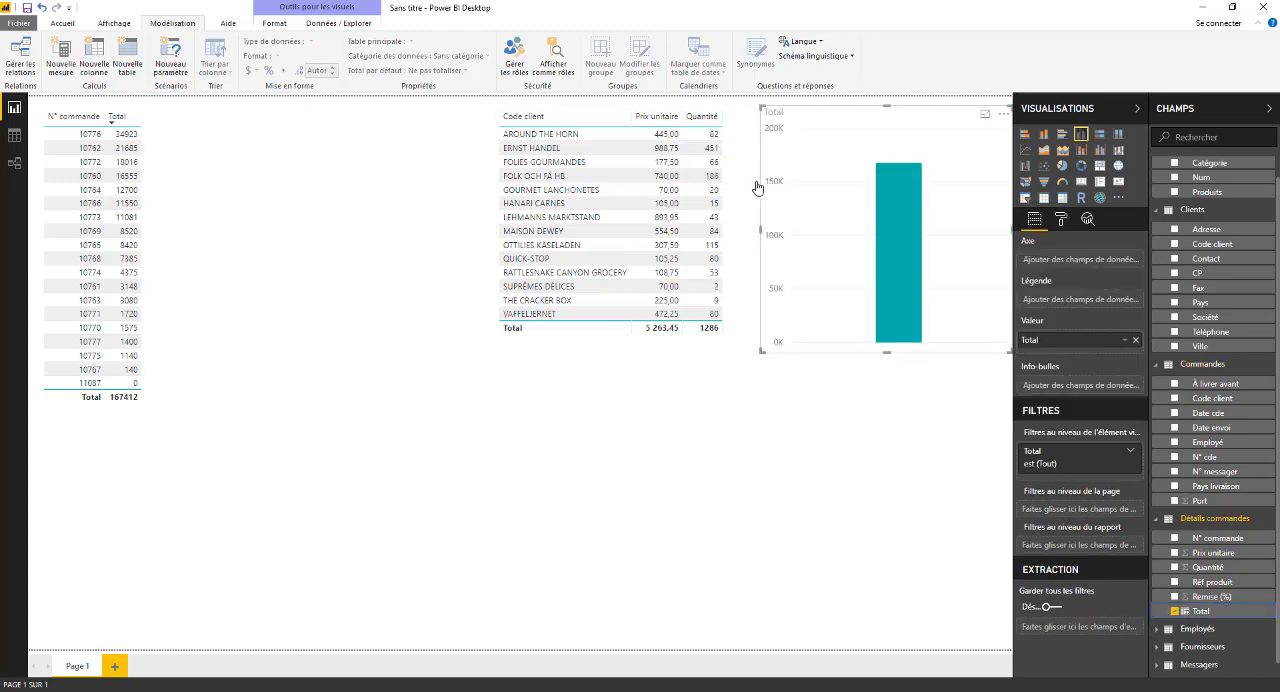
drag(1203, 615, 675, 172)
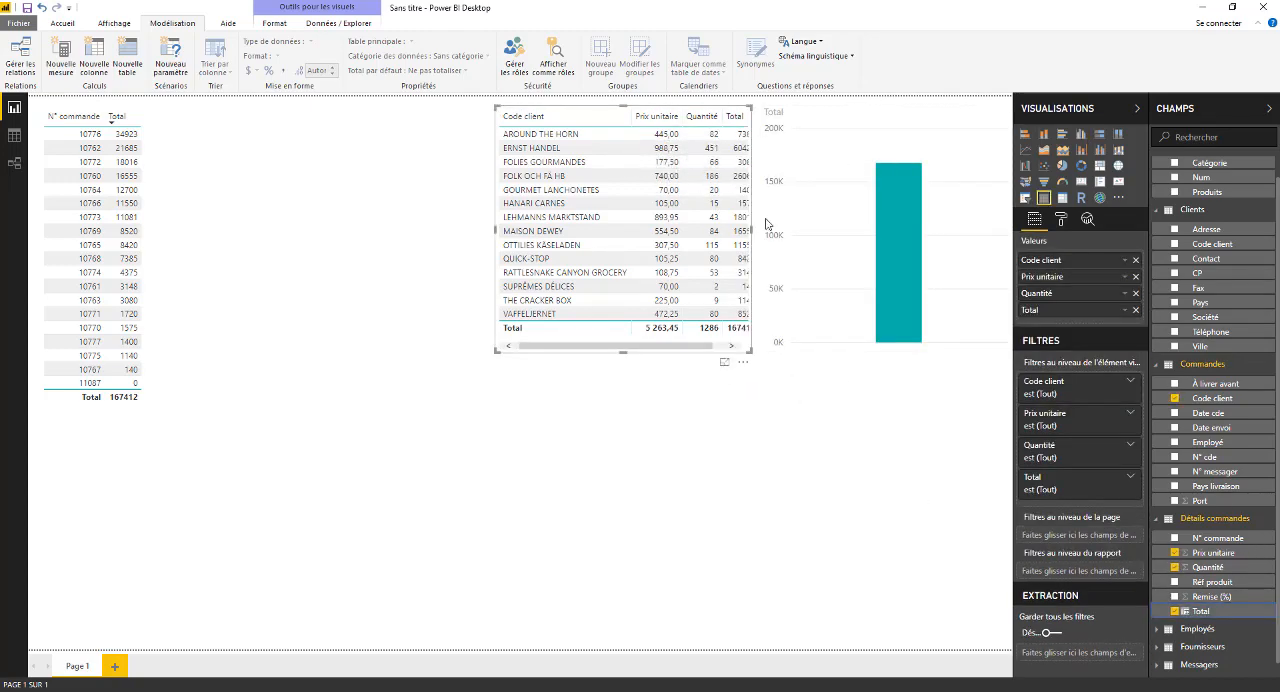
drag(493, 230, 467, 245)
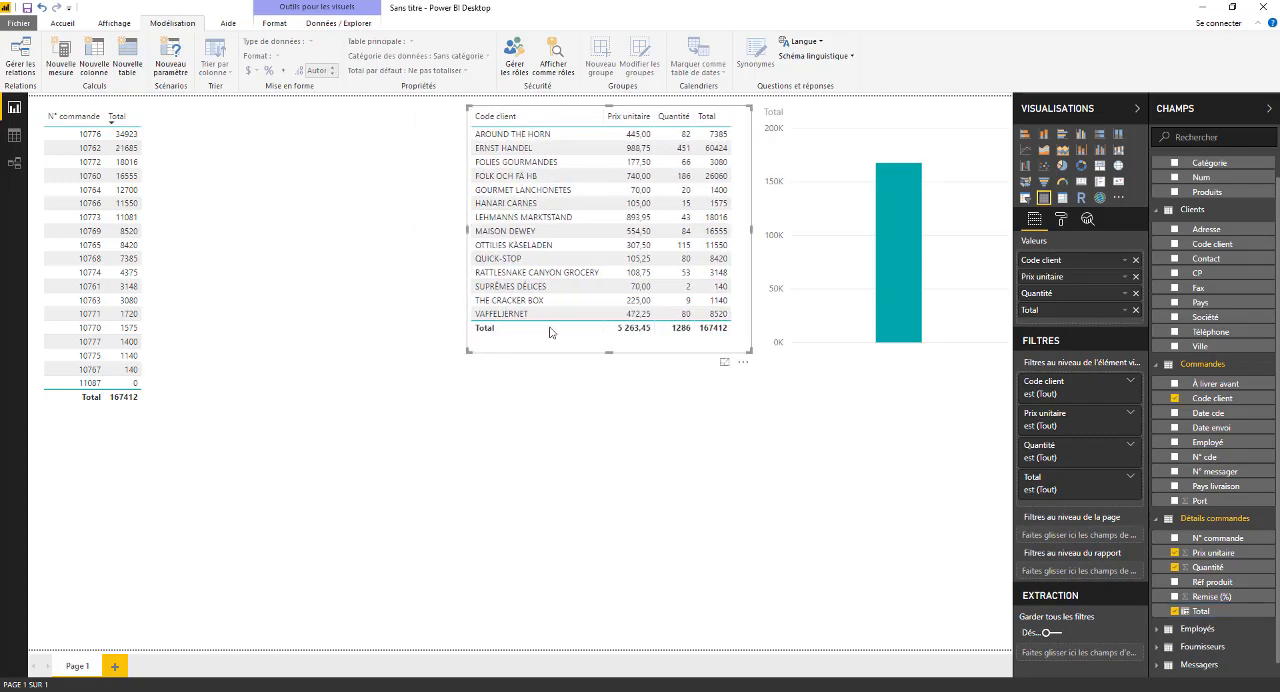
- Move the customer table beside the order table and delete the stray Total column chart
drag(676, 357, 376, 357)
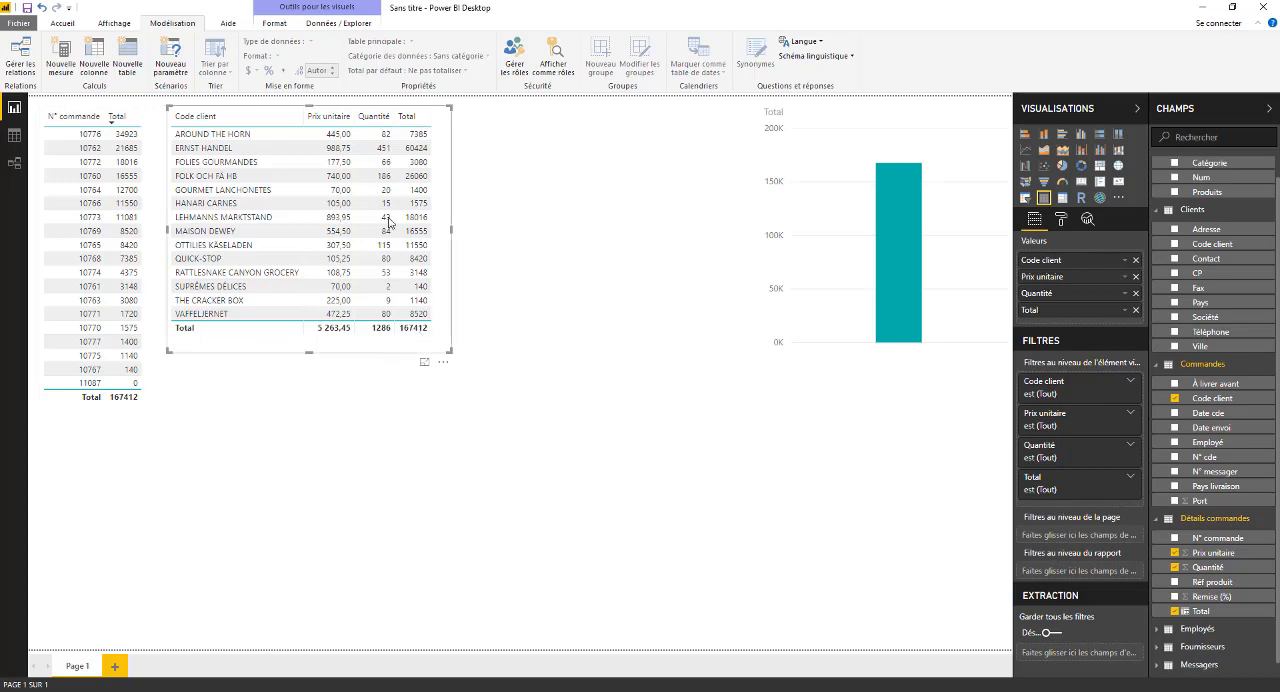
click(854, 348)
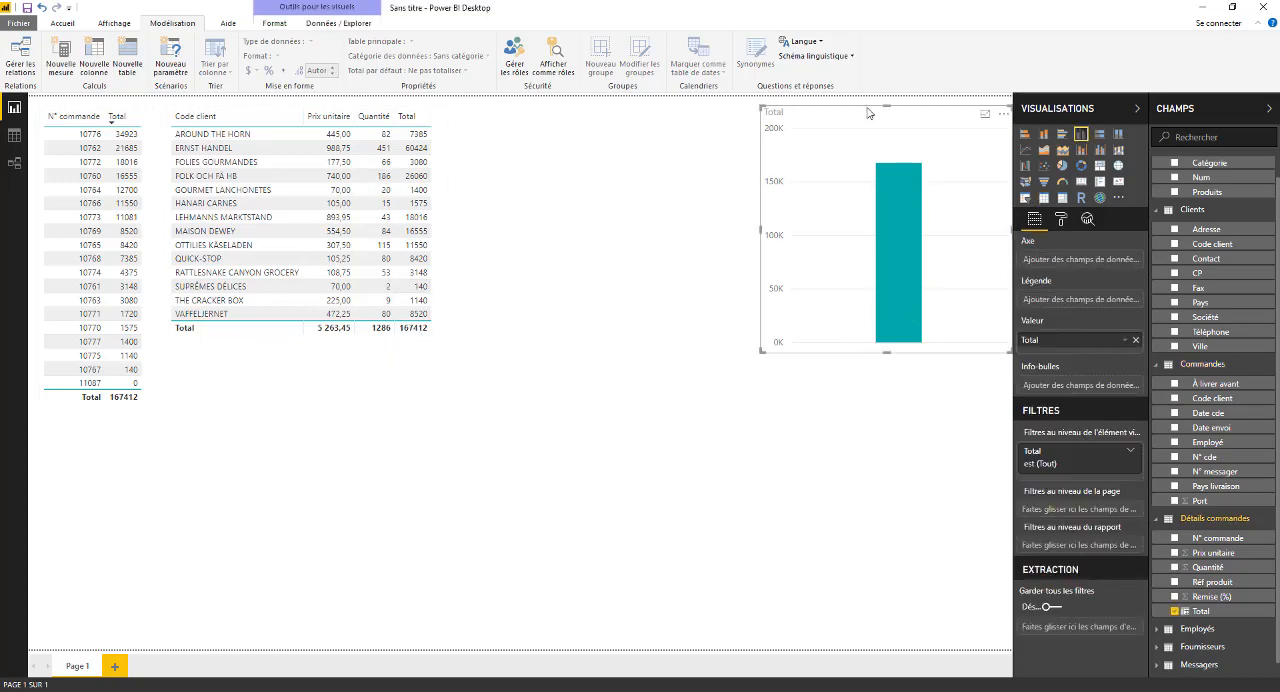
key(Delete)
- Filter the order table by customer FOLK OCH FÄ HB and inspect the orders behind that customer's total
click(358, 175)
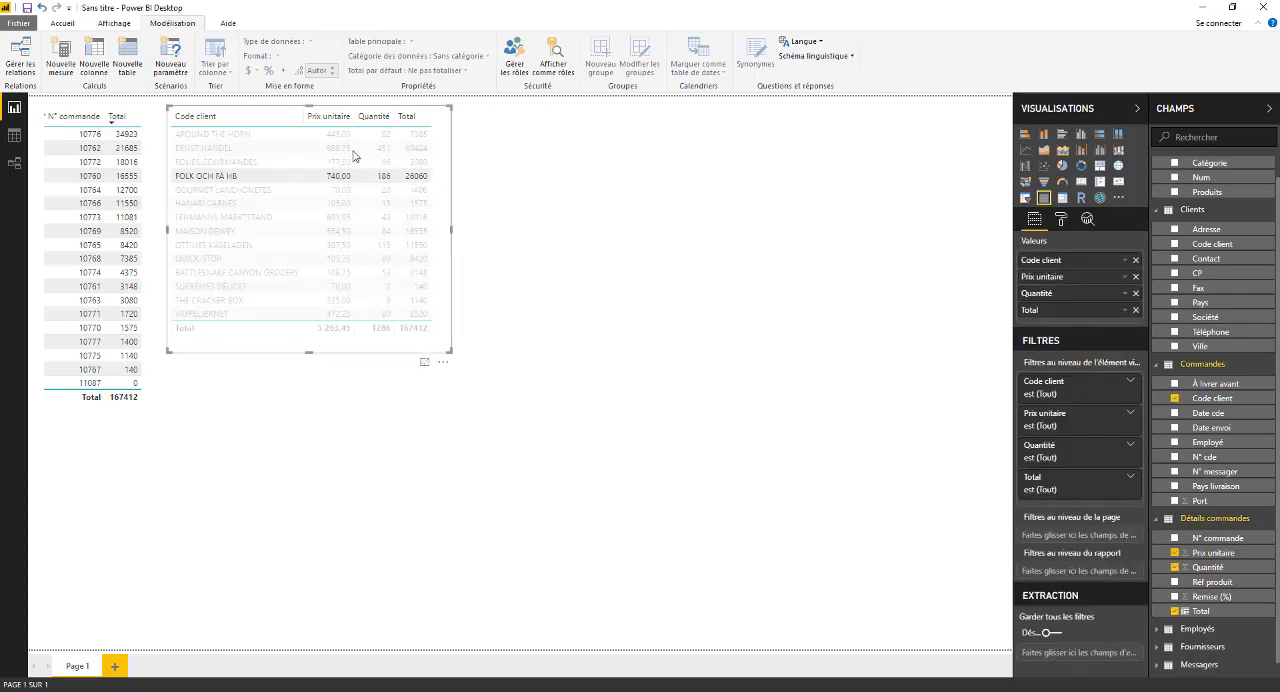
click(584, 191)
click(106, 168)
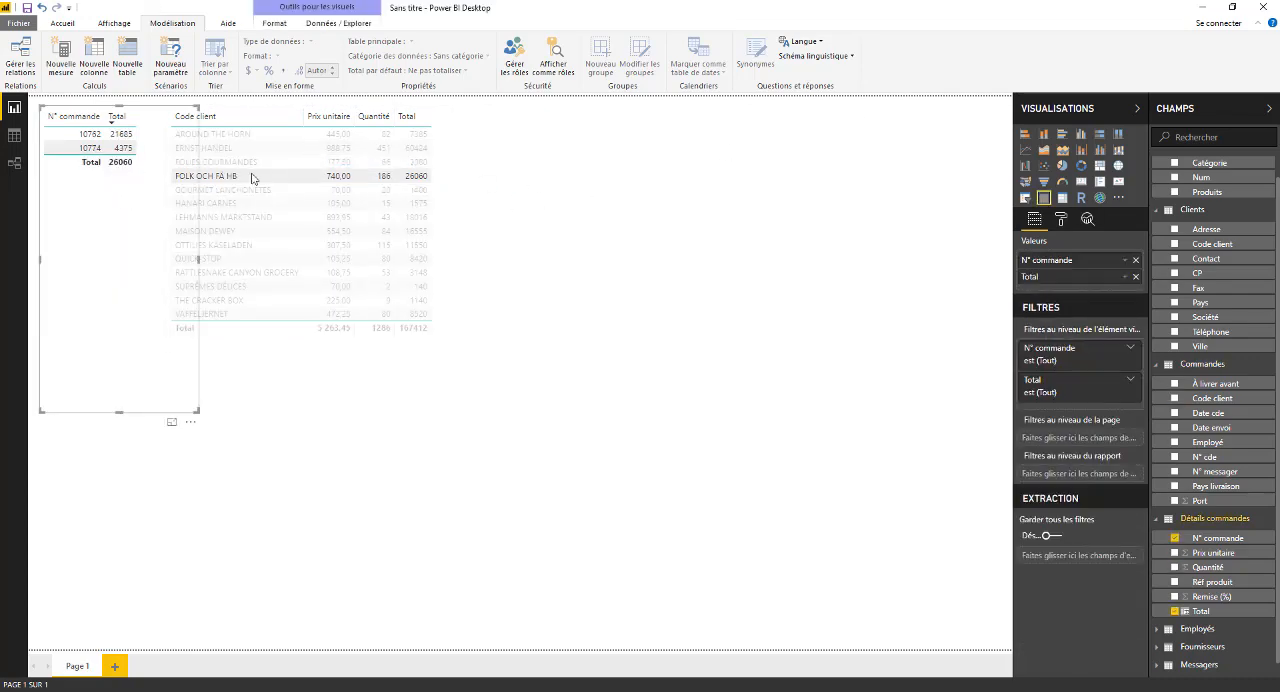
- Sort the customer table by Prix unitaire in descending order and clear the FOLK OCH FÄ HB filter
click(372, 117)
click(335, 117)
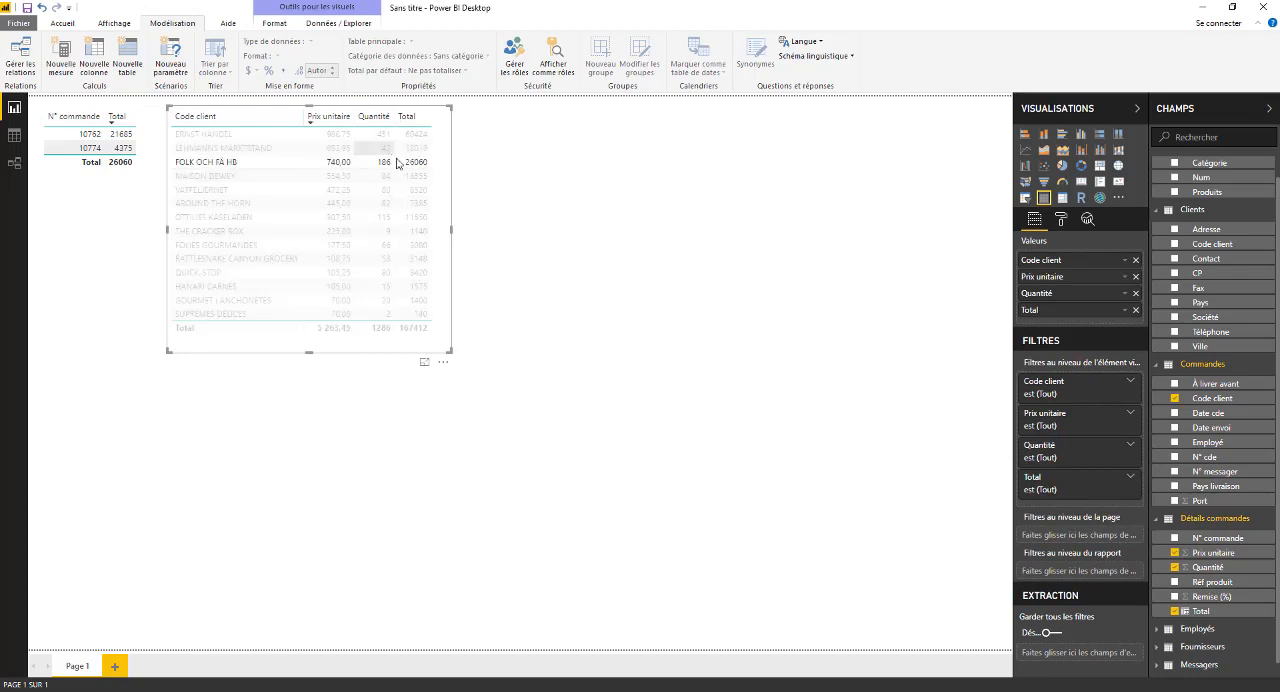
click(397, 163)
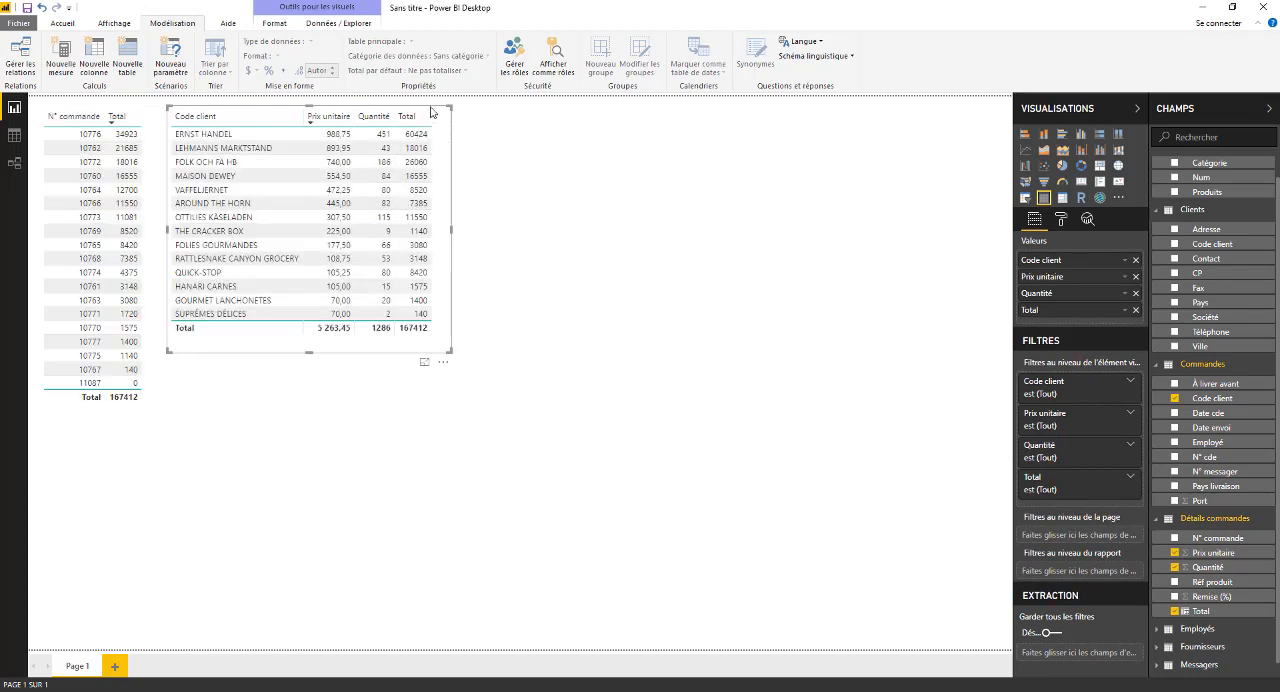
- Shift the customer table slightly toward the page centre, convert it to a stacked bar chart and widen it
drag(431, 112, 447, 118)
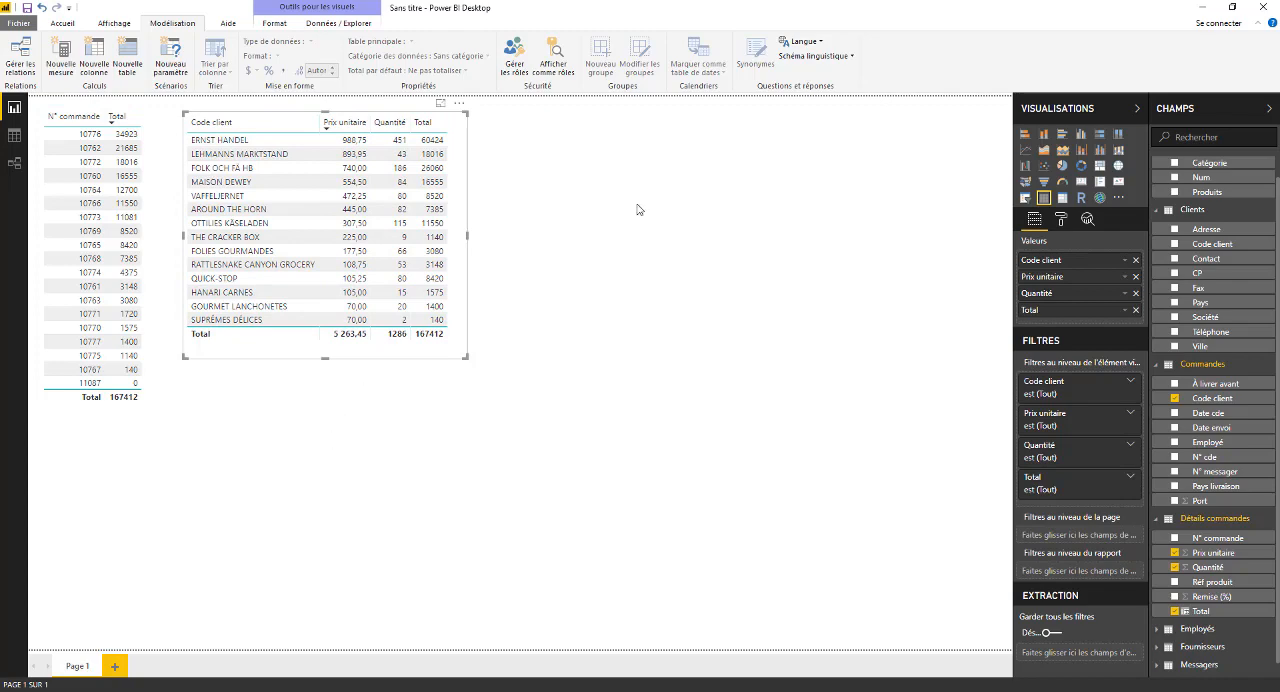
click(1025, 135)
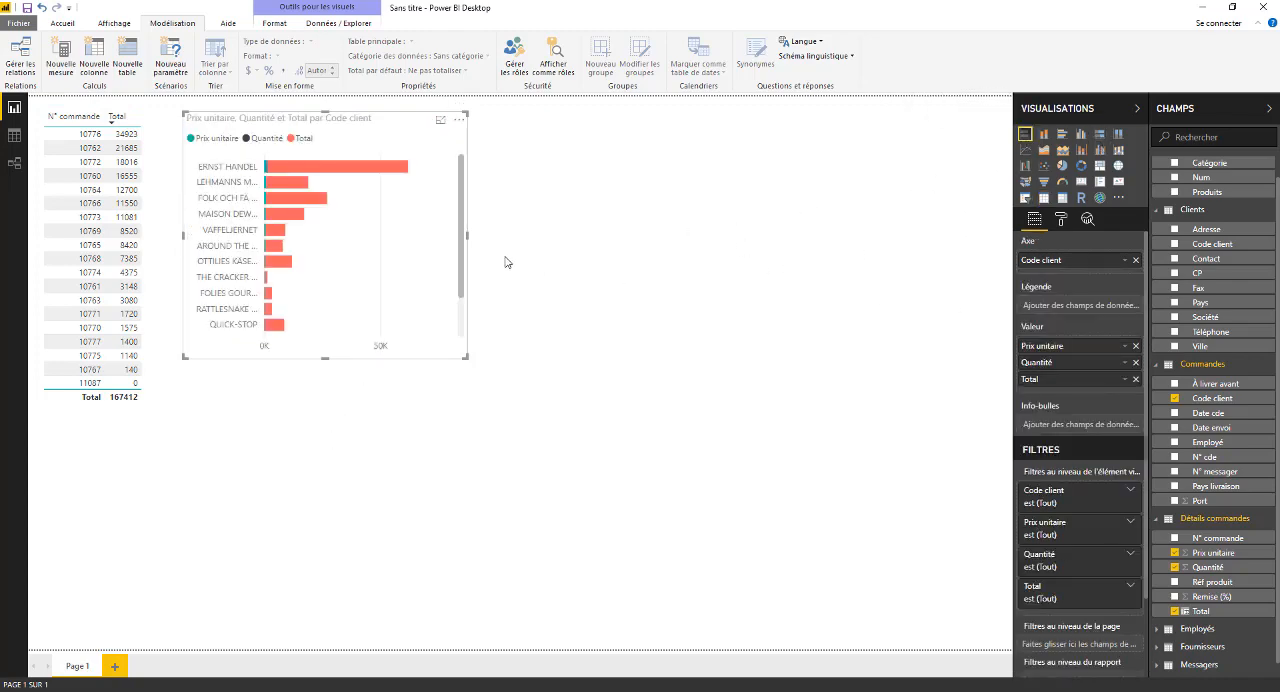
drag(466, 237, 558, 282)
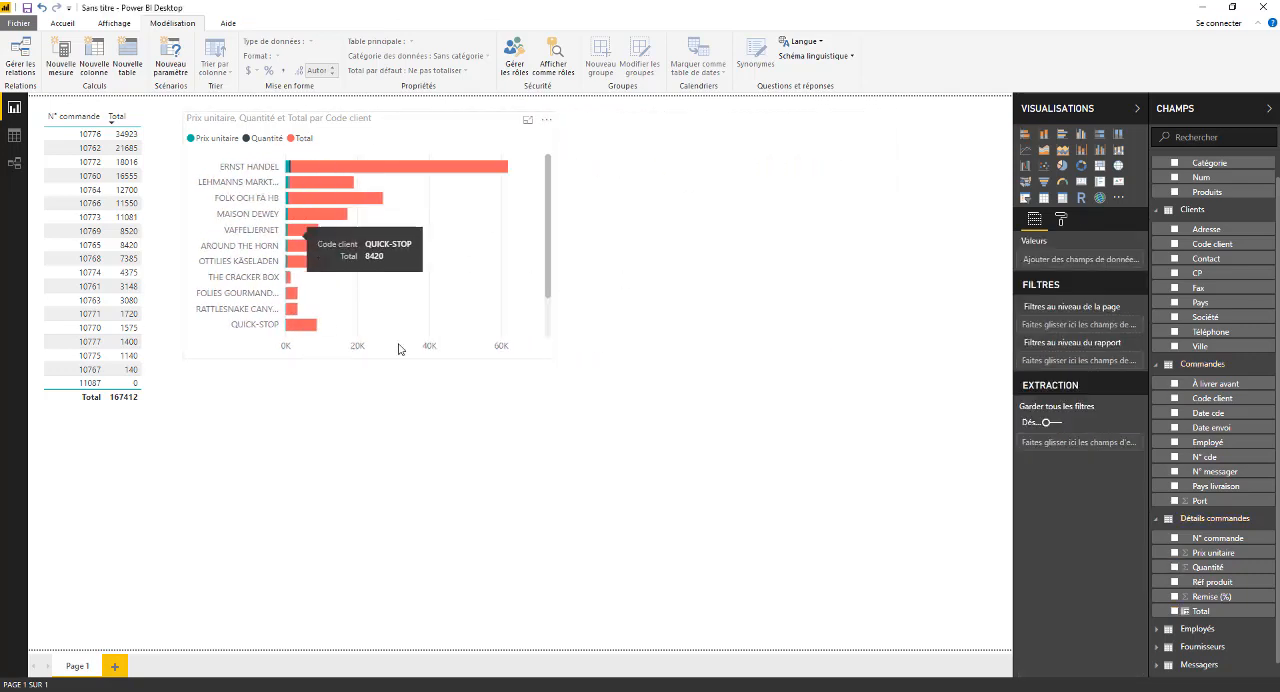
- Remove Quantité and Prix unitaire from the customer bar chart so it plots only Total by Code client
click(444, 242)
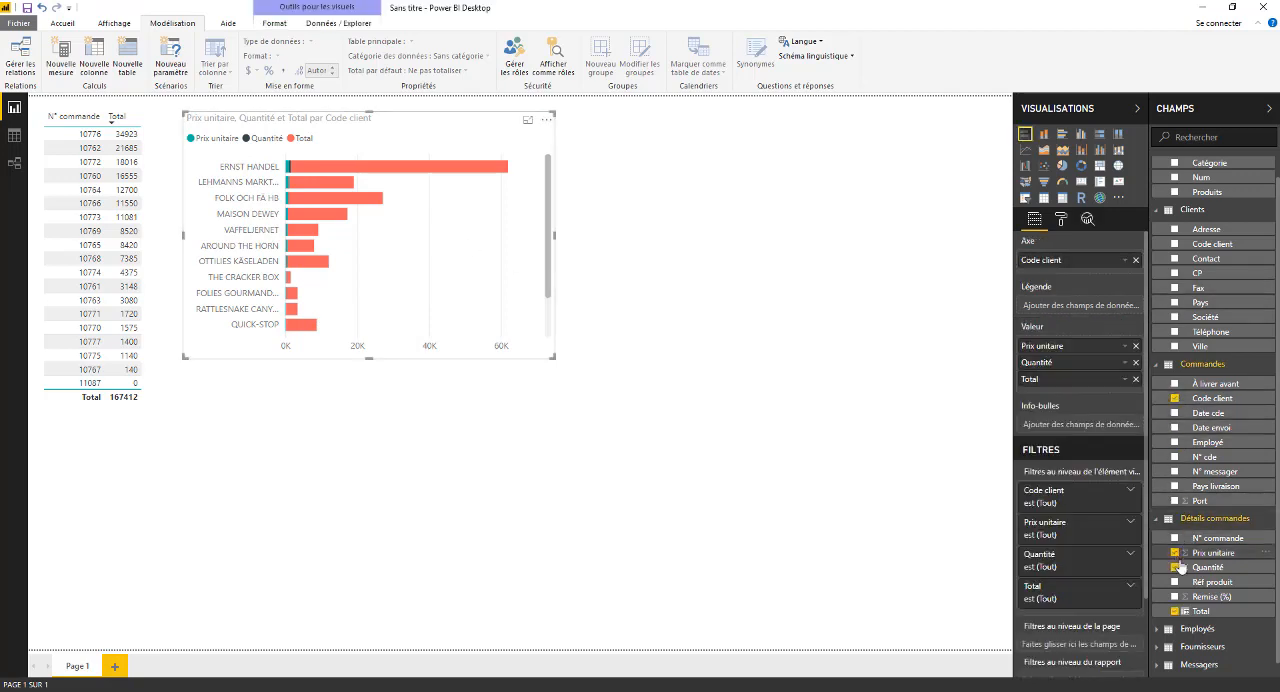
click(1177, 567)
click(1175, 552)
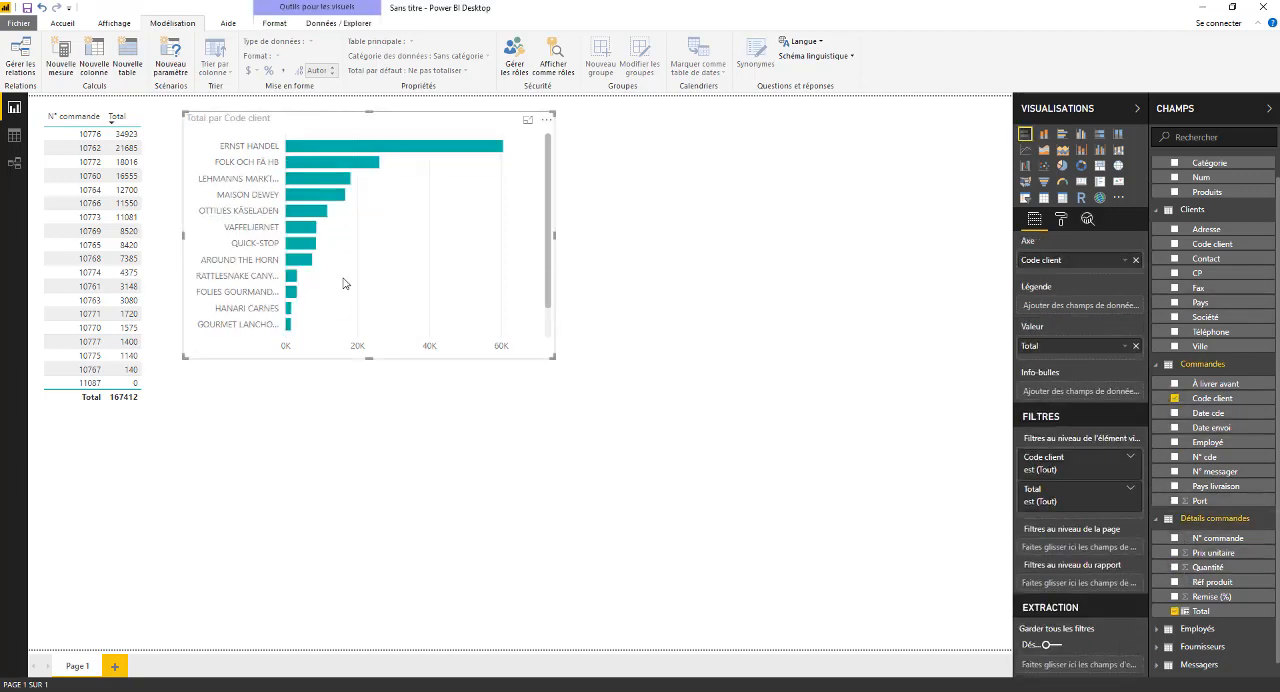
- Make the customer bar chart narrower and taller so that all customers fit without scrolling
click(556, 244)
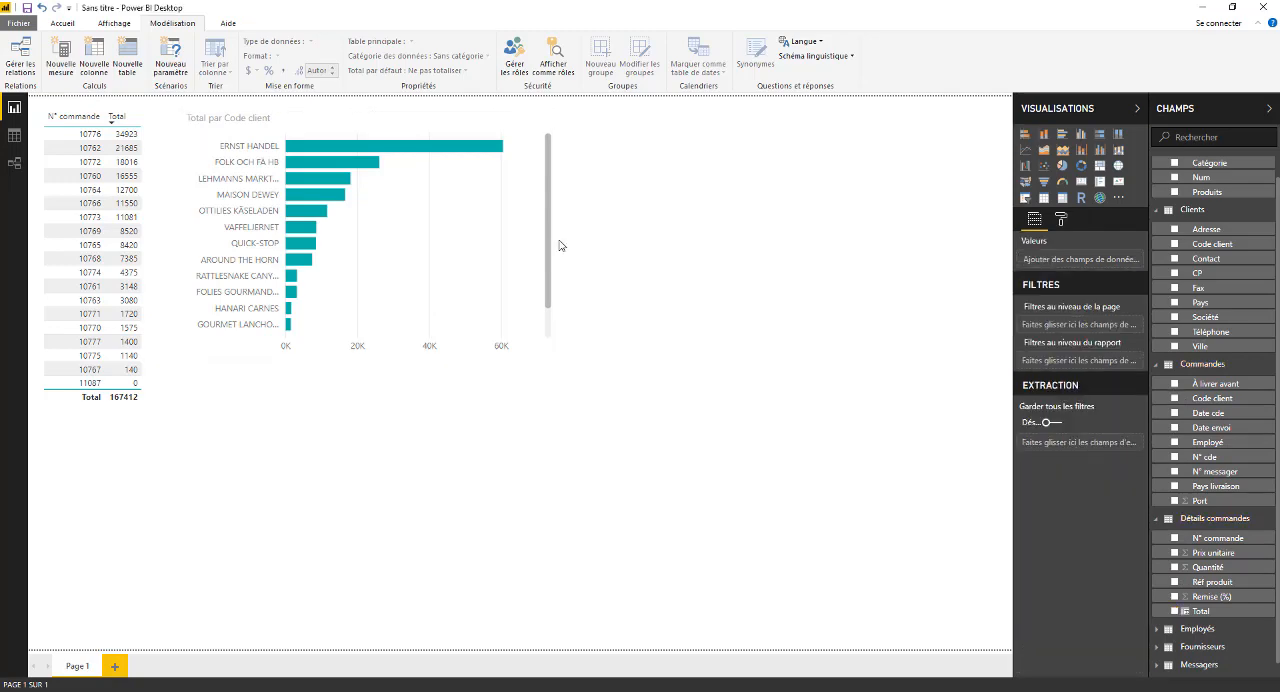
click(551, 249)
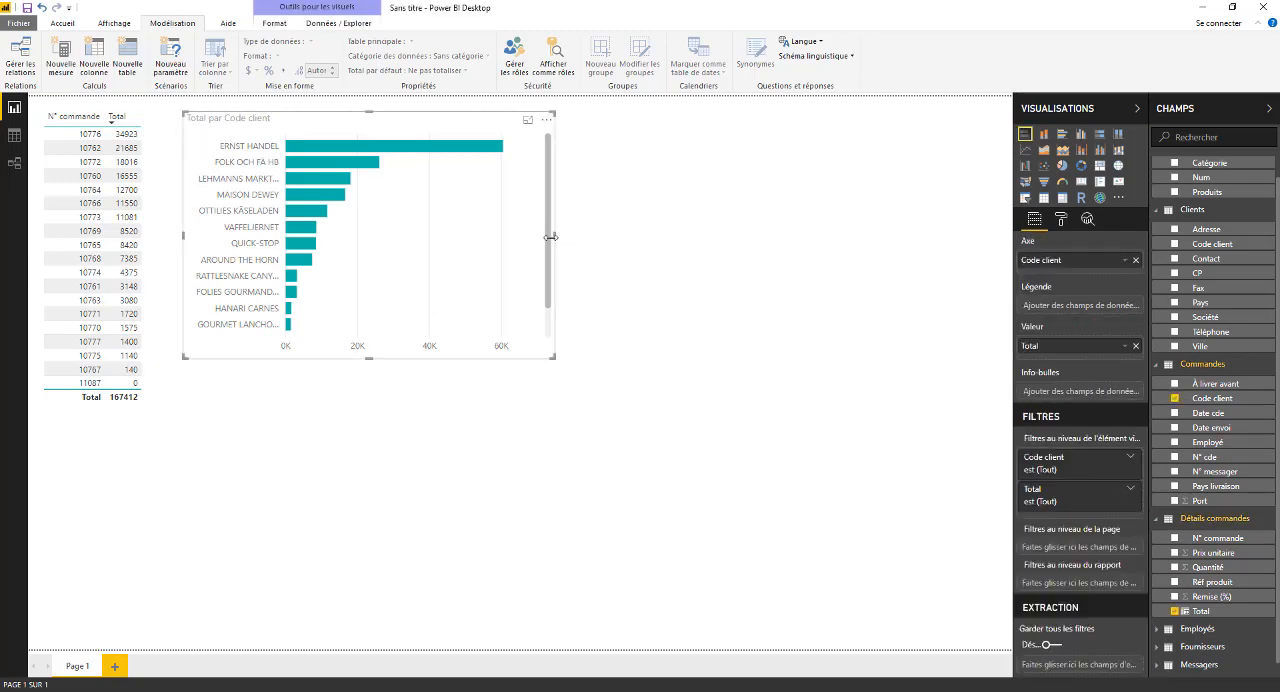
drag(550, 237, 522, 251)
click(524, 253)
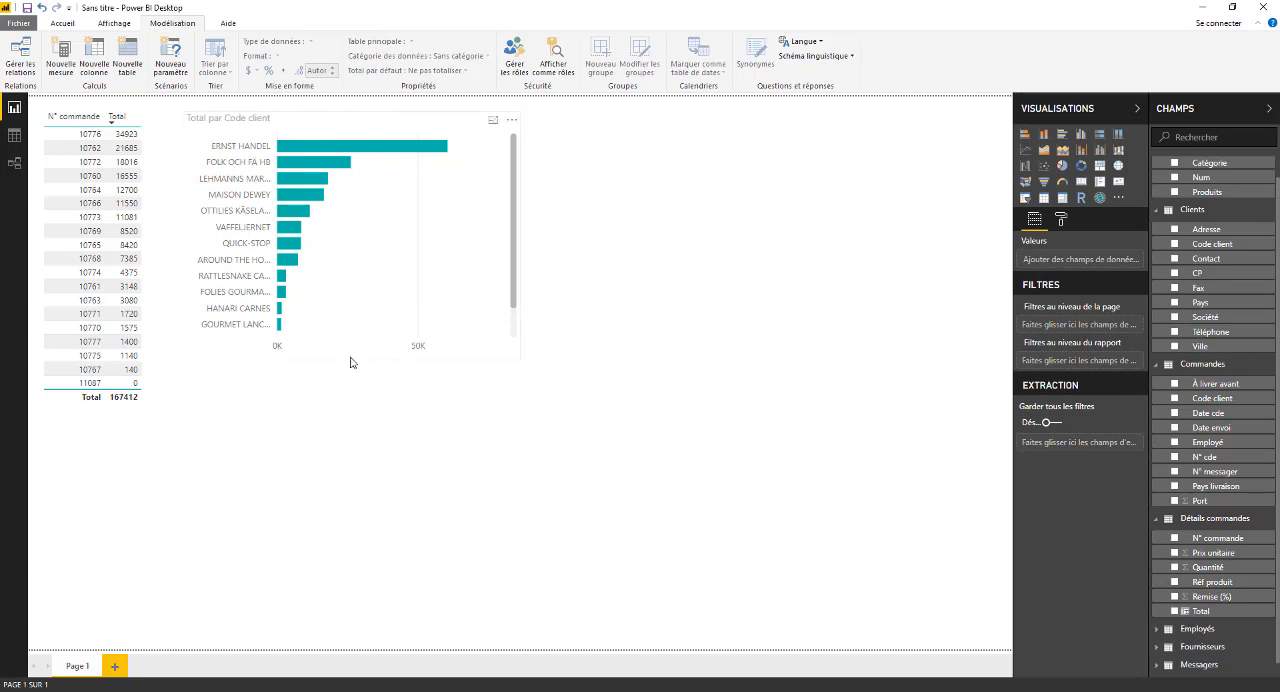
click(456, 272)
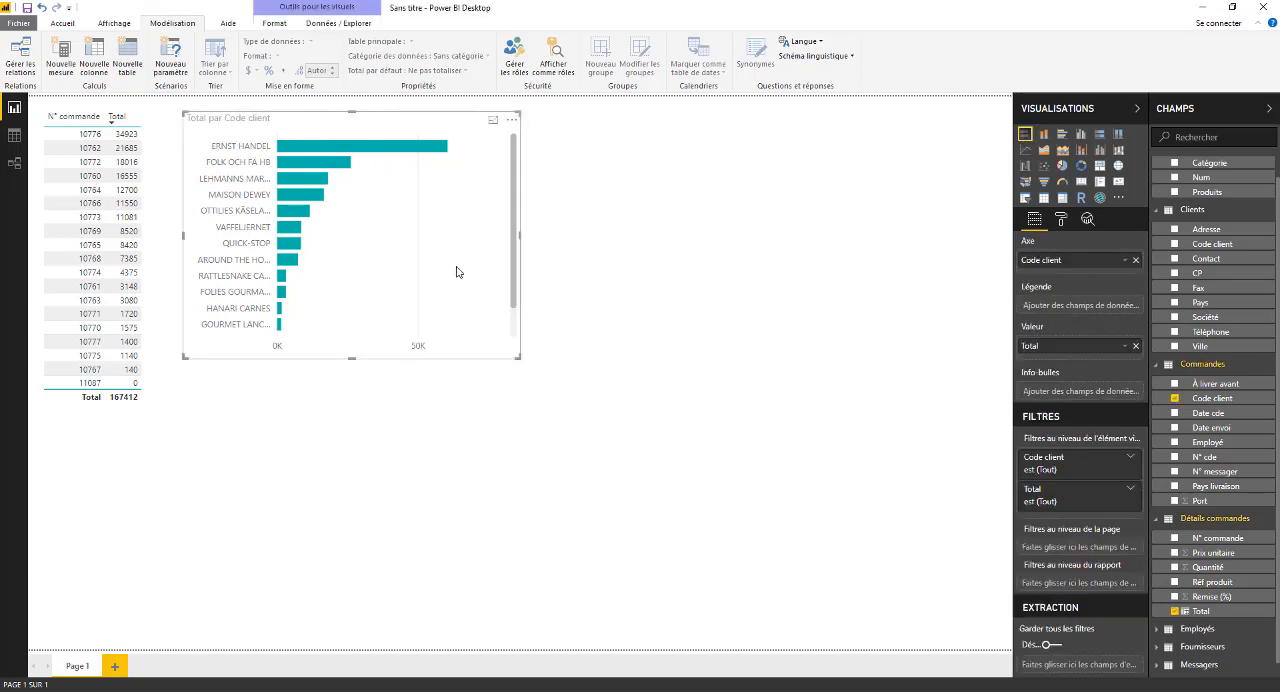
click(357, 369)
drag(355, 358, 350, 392)
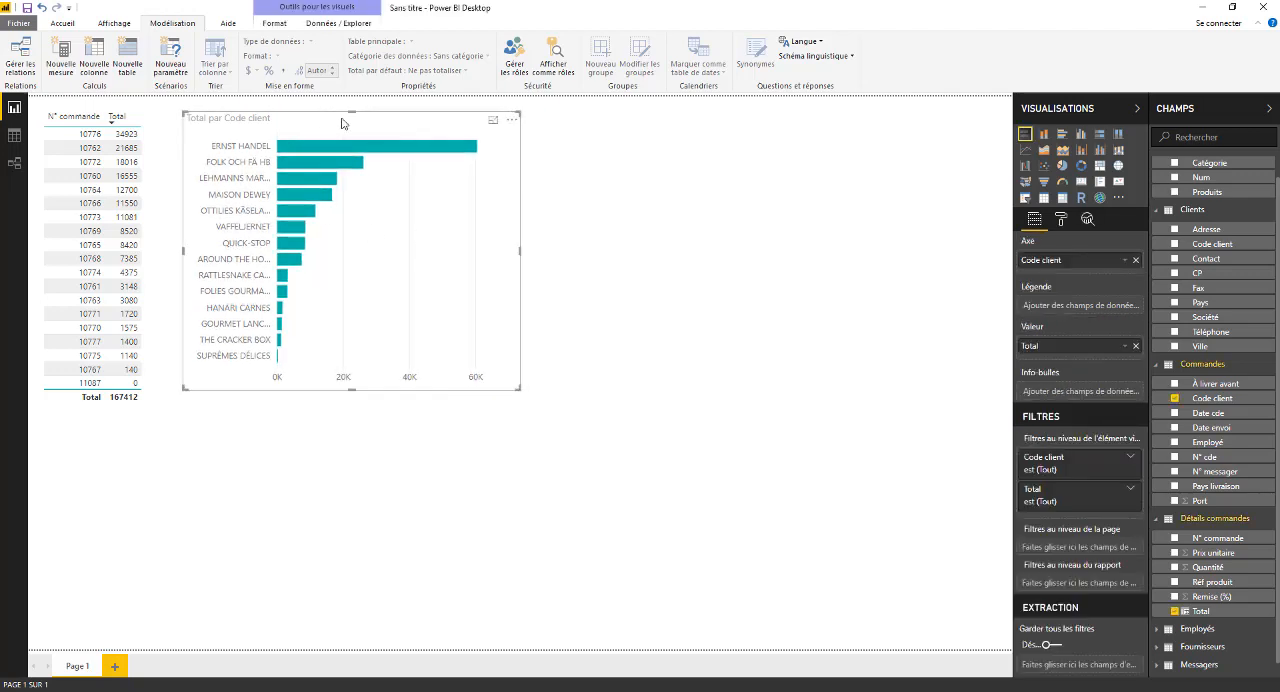
click(310, 118)
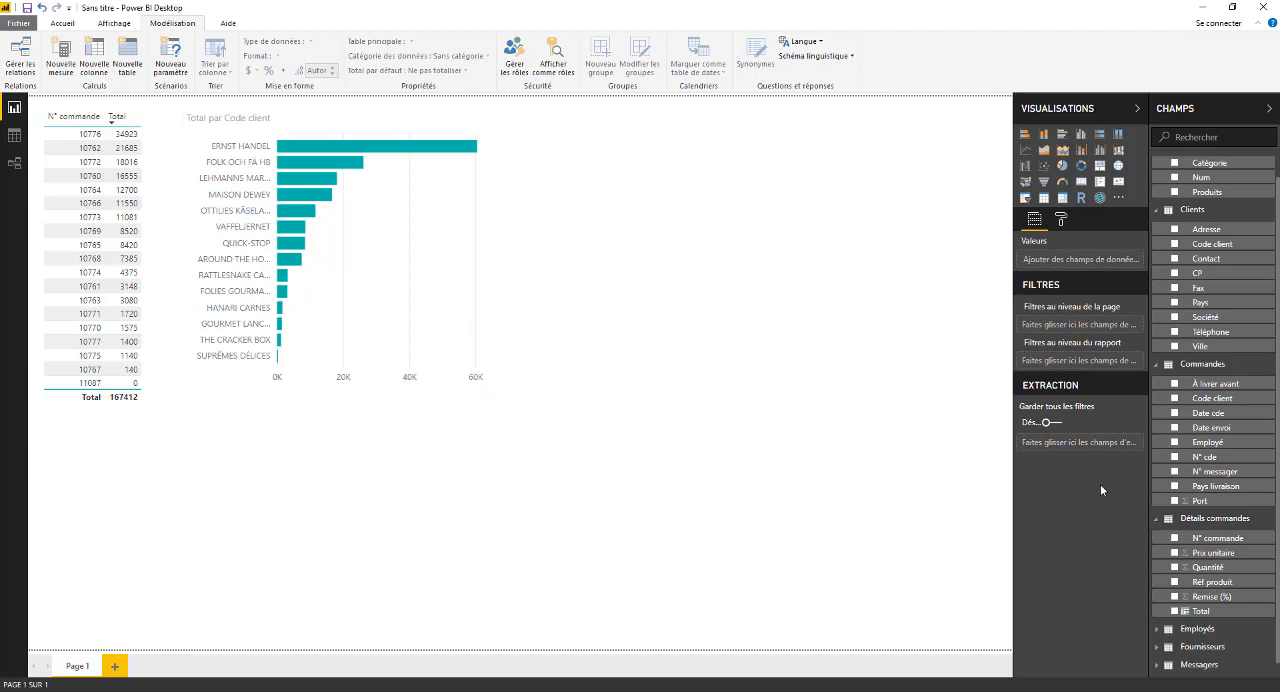
- Create a table beside the chart with Contact from Fournisseurs and Total from Détails commandes
click(1160, 650)
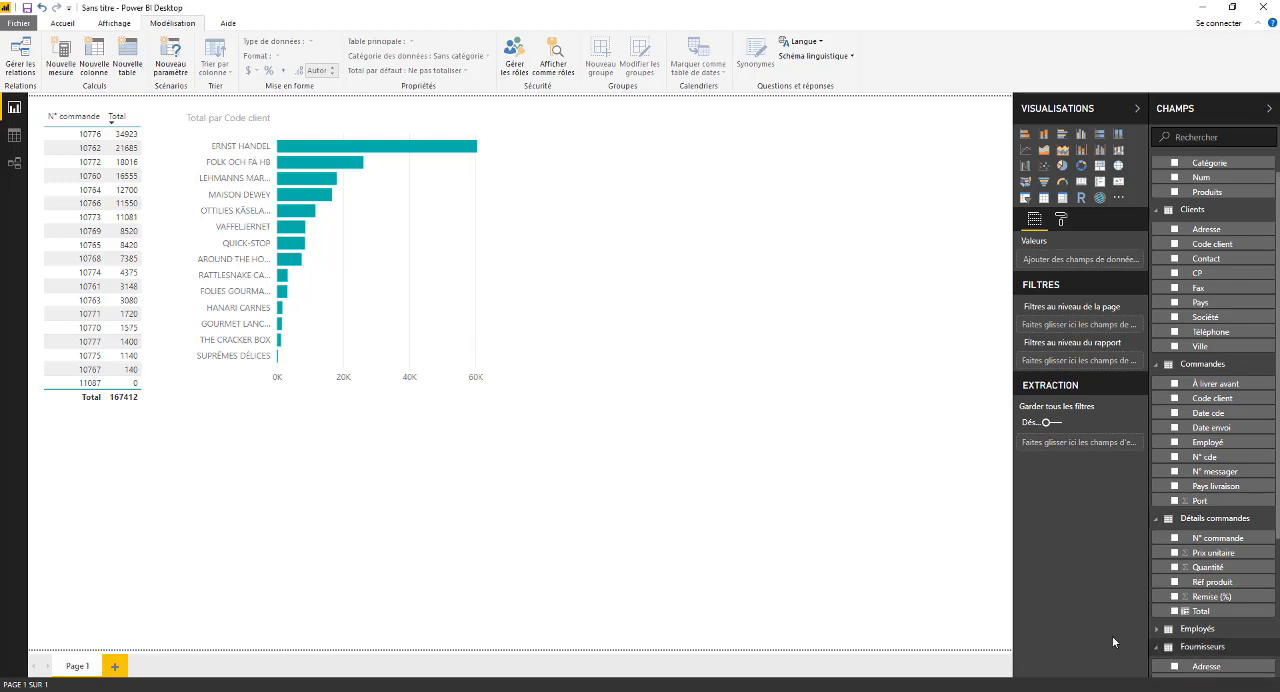
scroll(1212, 500, down, 3)
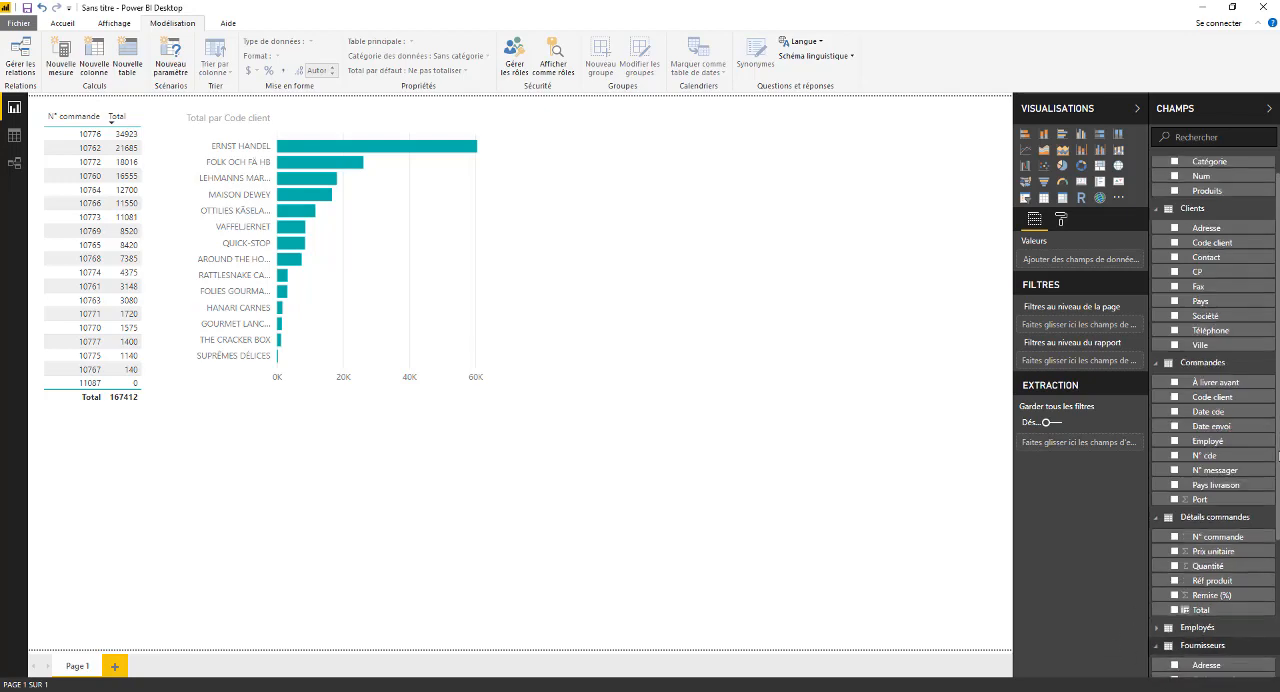
drag(1279, 560, 1279, 582)
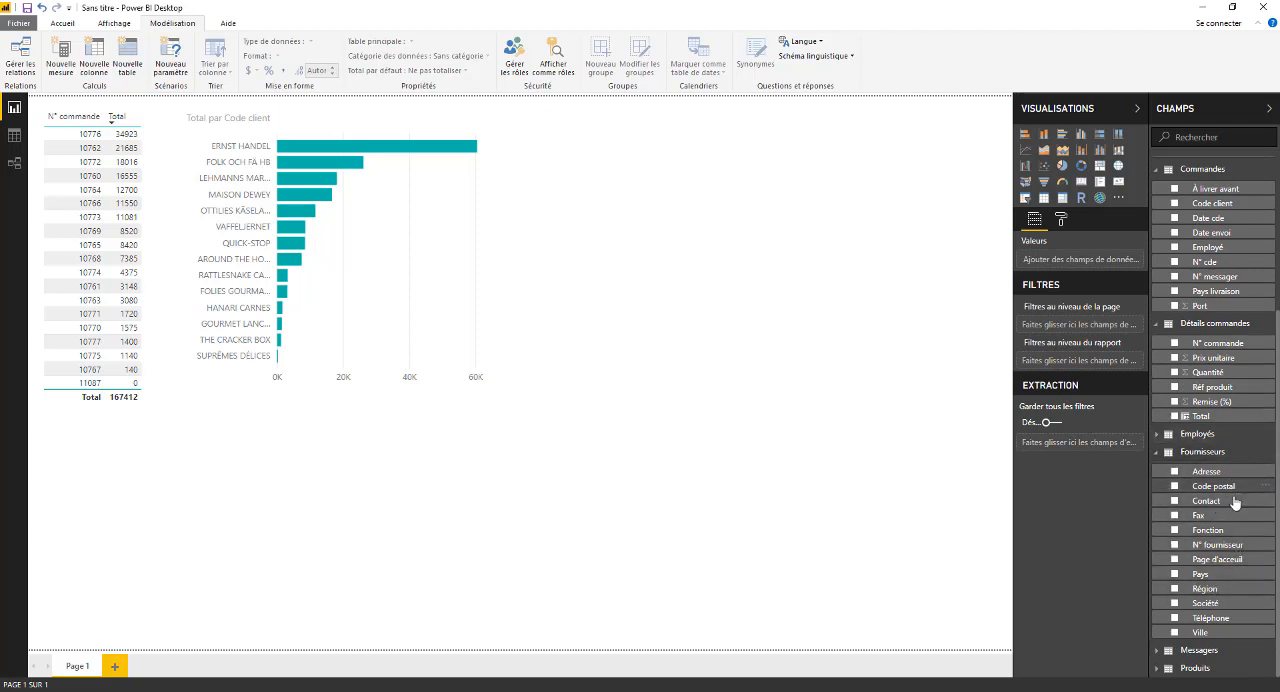
drag(1220, 502, 580, 253)
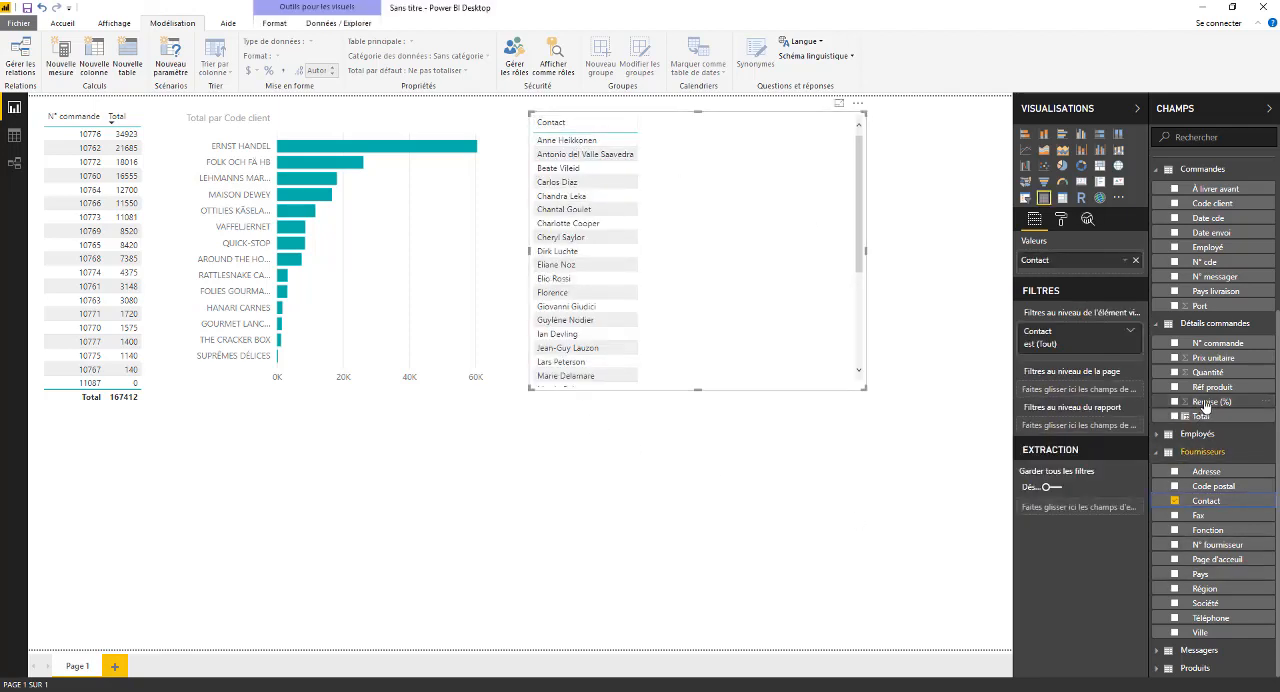
drag(1211, 425, 704, 217)
click(585, 140)
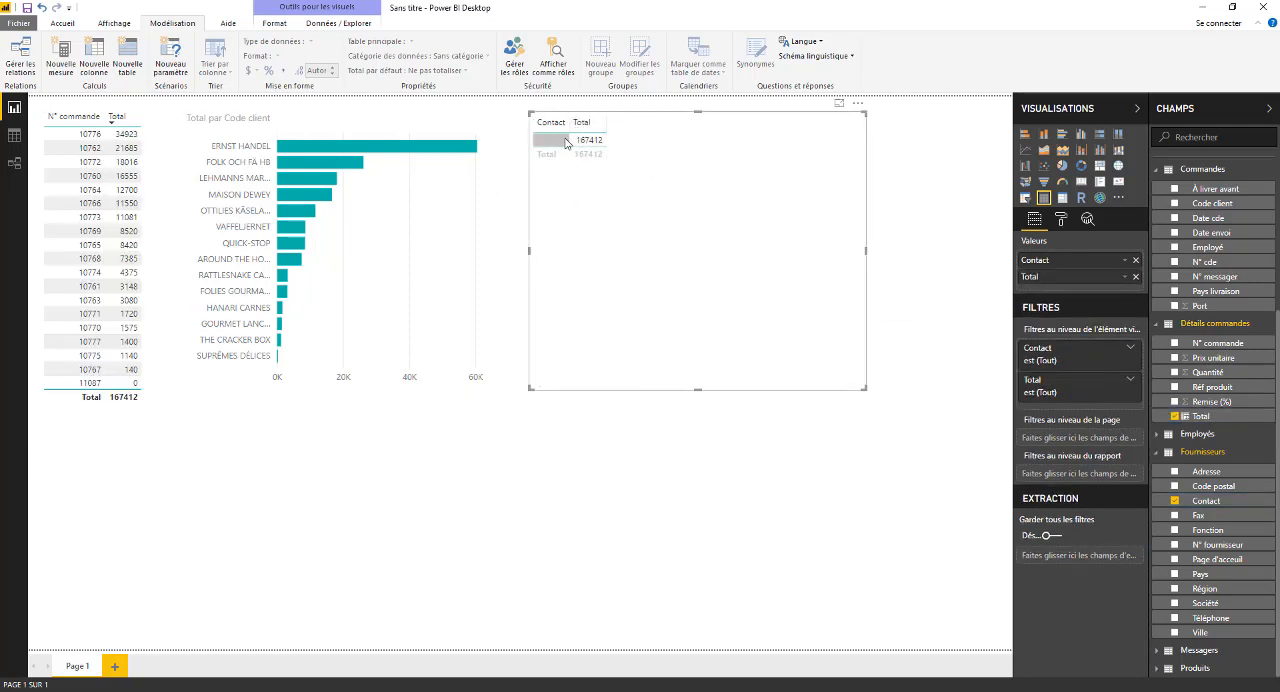
click(565, 142)
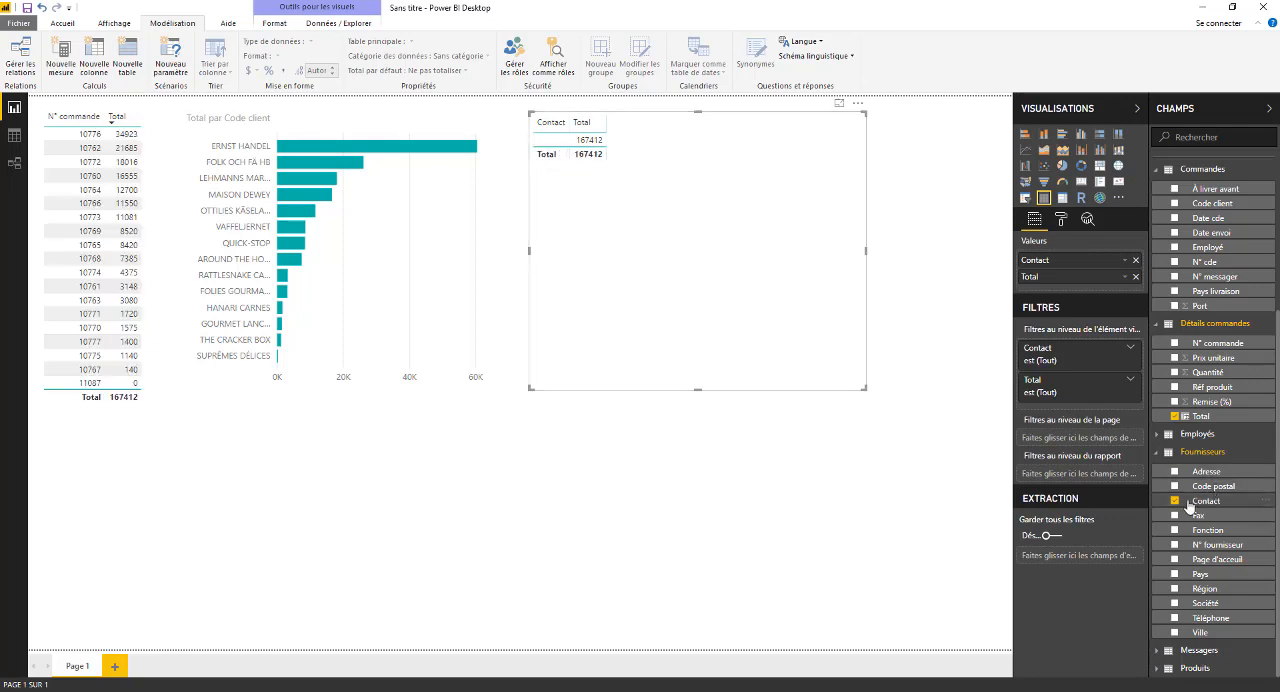
- Remove Contact from the new table and shrink the table to fit the single Total value
click(1174, 501)
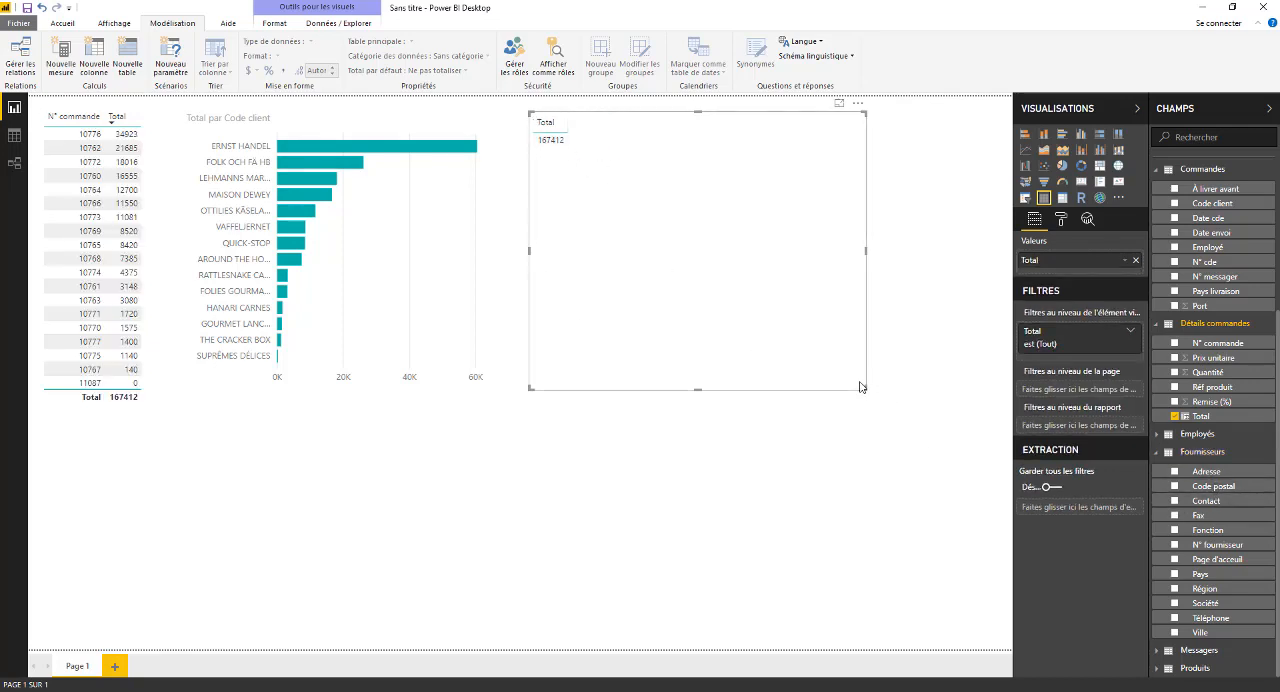
drag(866, 390, 713, 157)
click(688, 158)
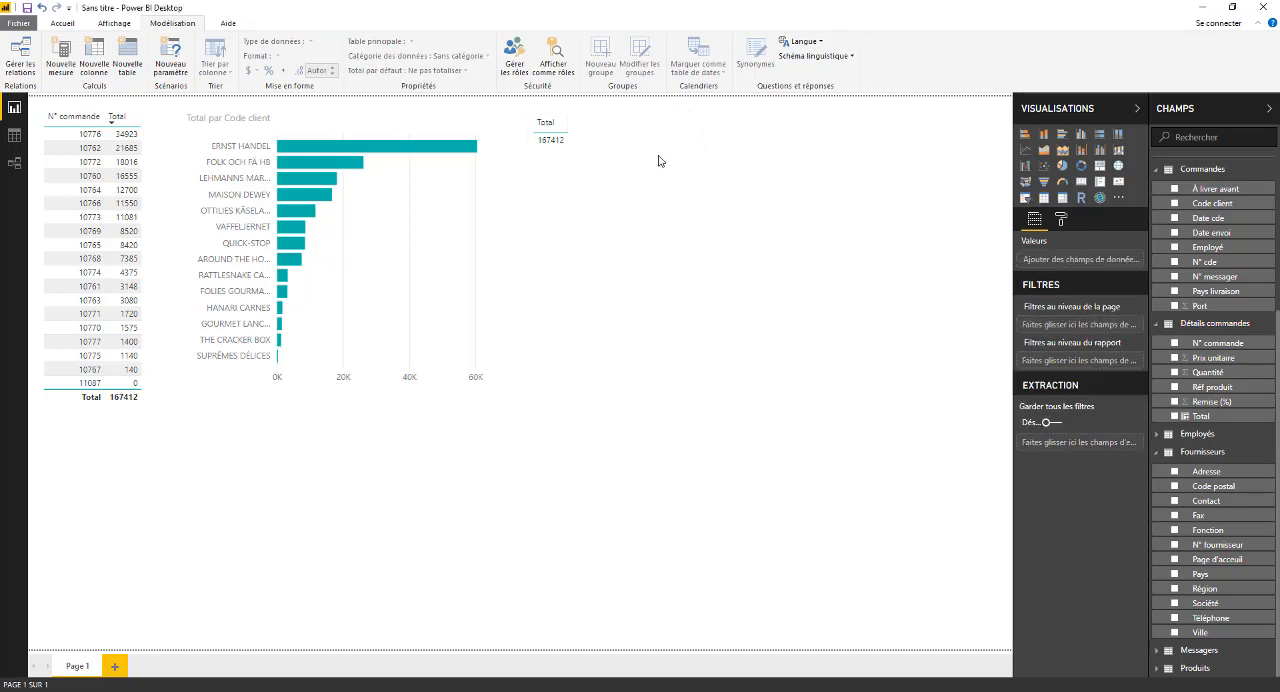
click(660, 152)
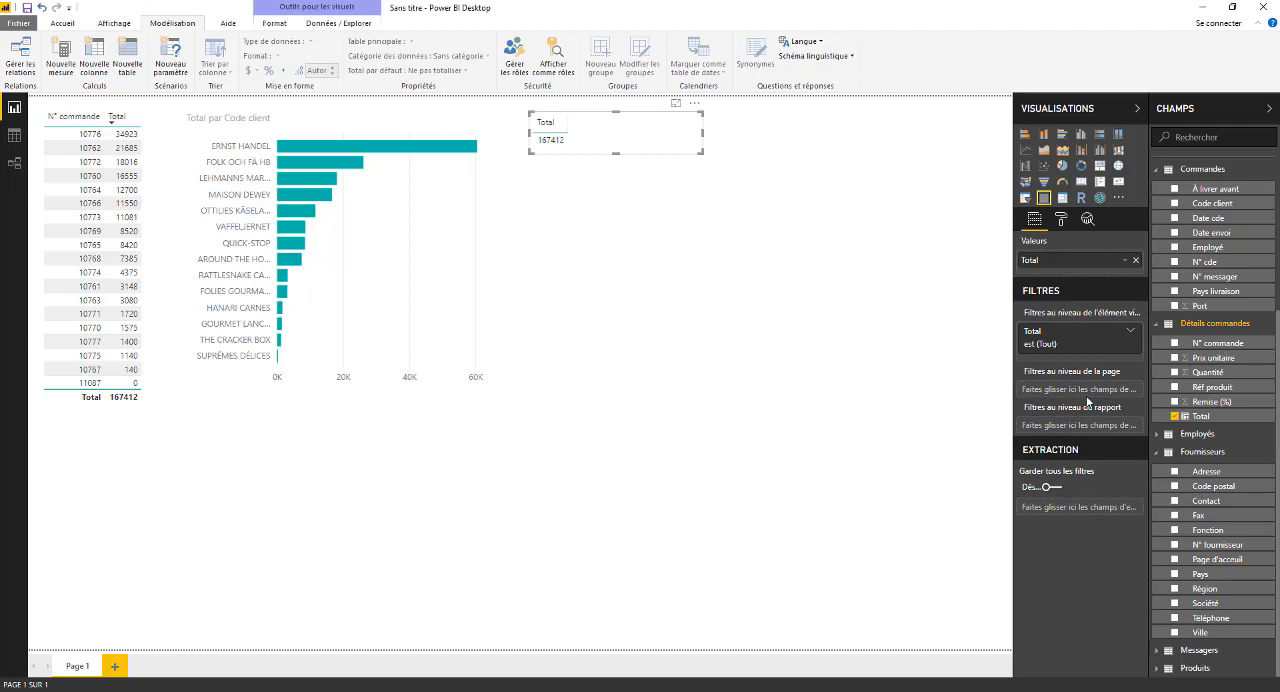
- Set the text size of the Total table's values to 13
click(1059, 219)
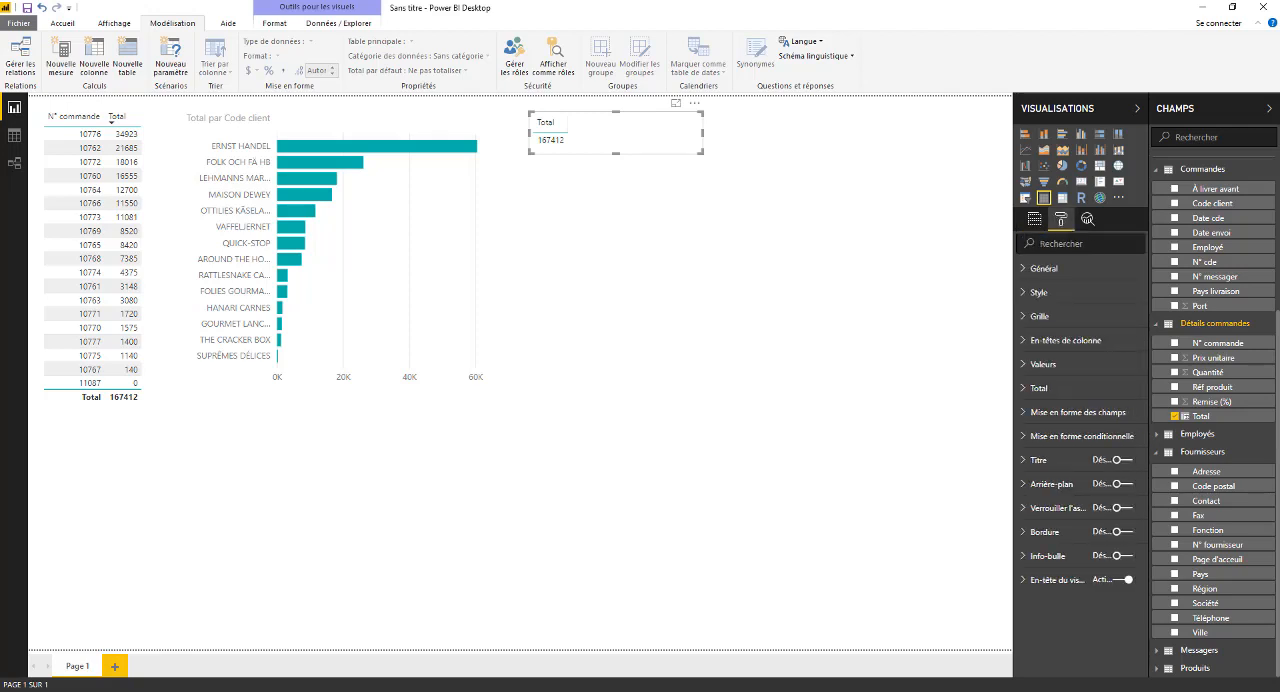
click(1022, 367)
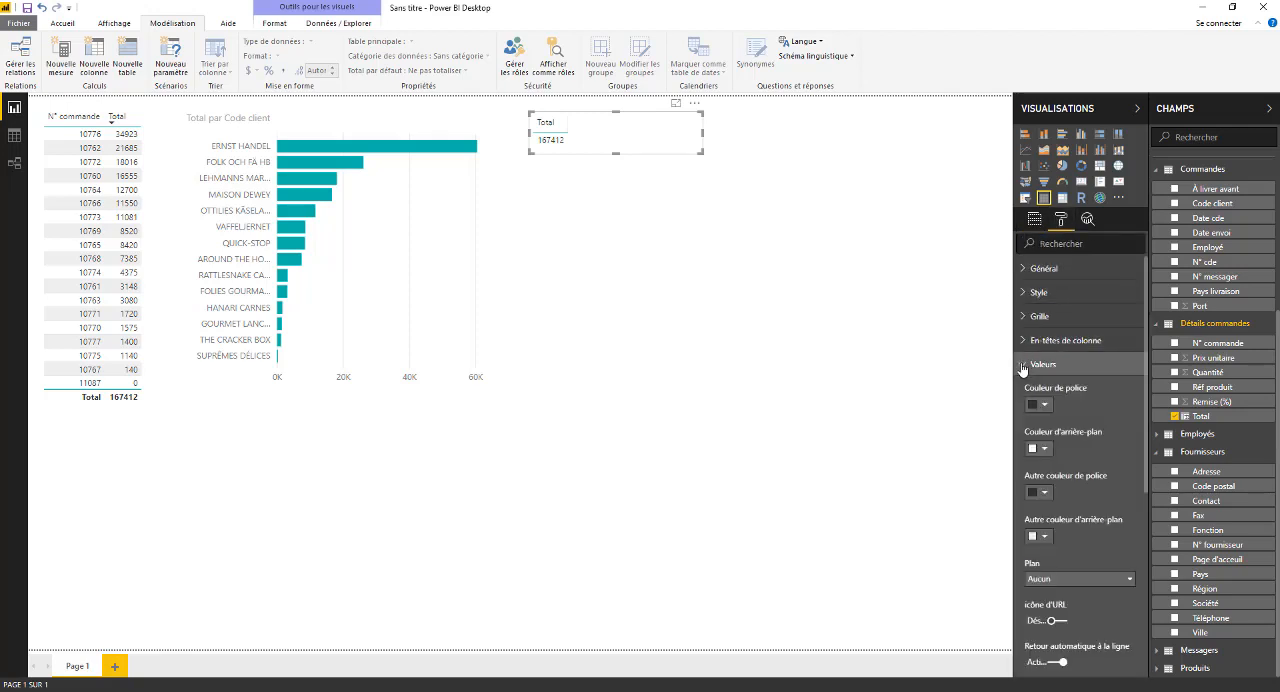
scroll(1063, 604, down, 3)
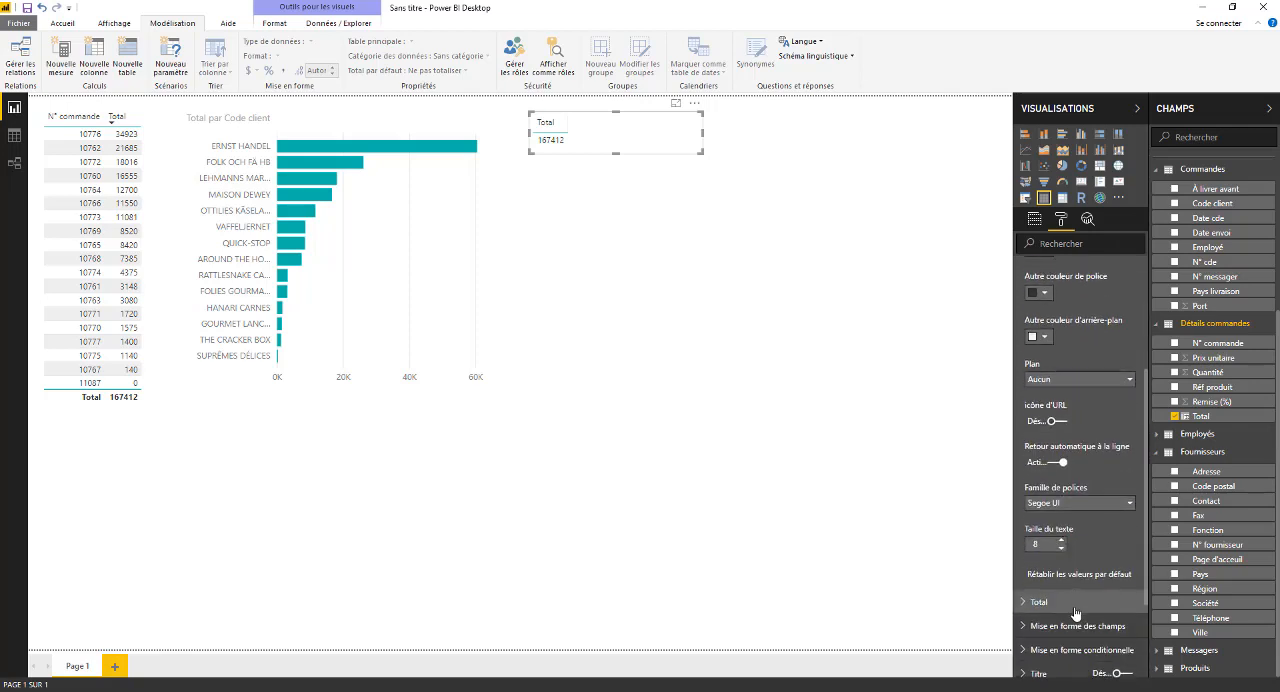
click(1062, 540)
click(1062, 540)
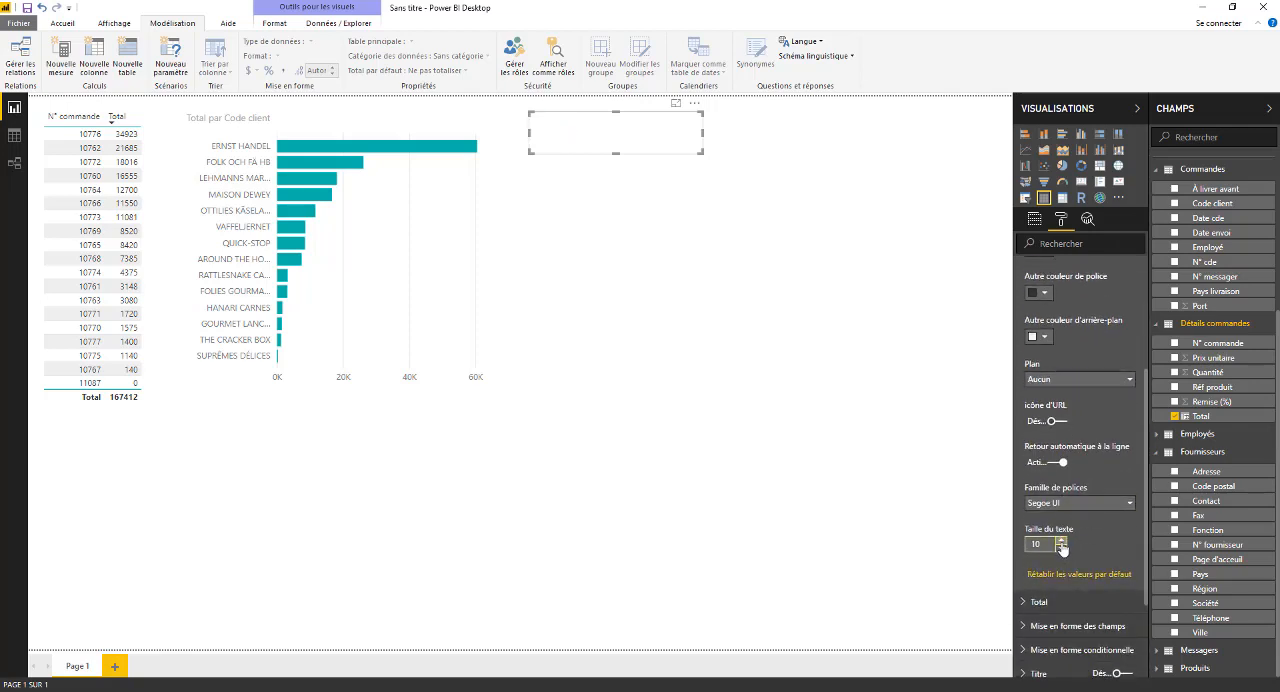
click(1062, 540)
click(1062, 540)
click(1064, 548)
click(1064, 548)
click(1065, 548)
click(1065, 548)
click(1062, 540)
click(1062, 540)
click(1062, 540)
click(1062, 540)
click(1062, 540)
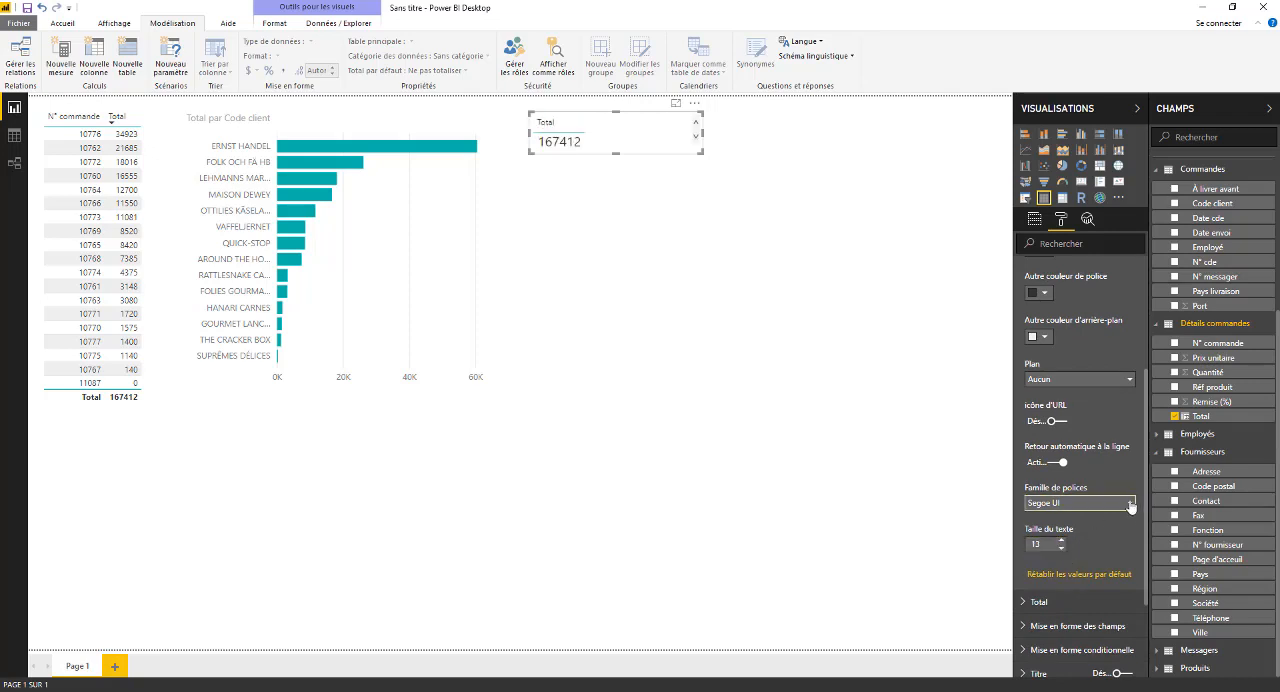
- Change the Total table's value font to Arial Black and place the table near the page's upper-right corner
click(1131, 503)
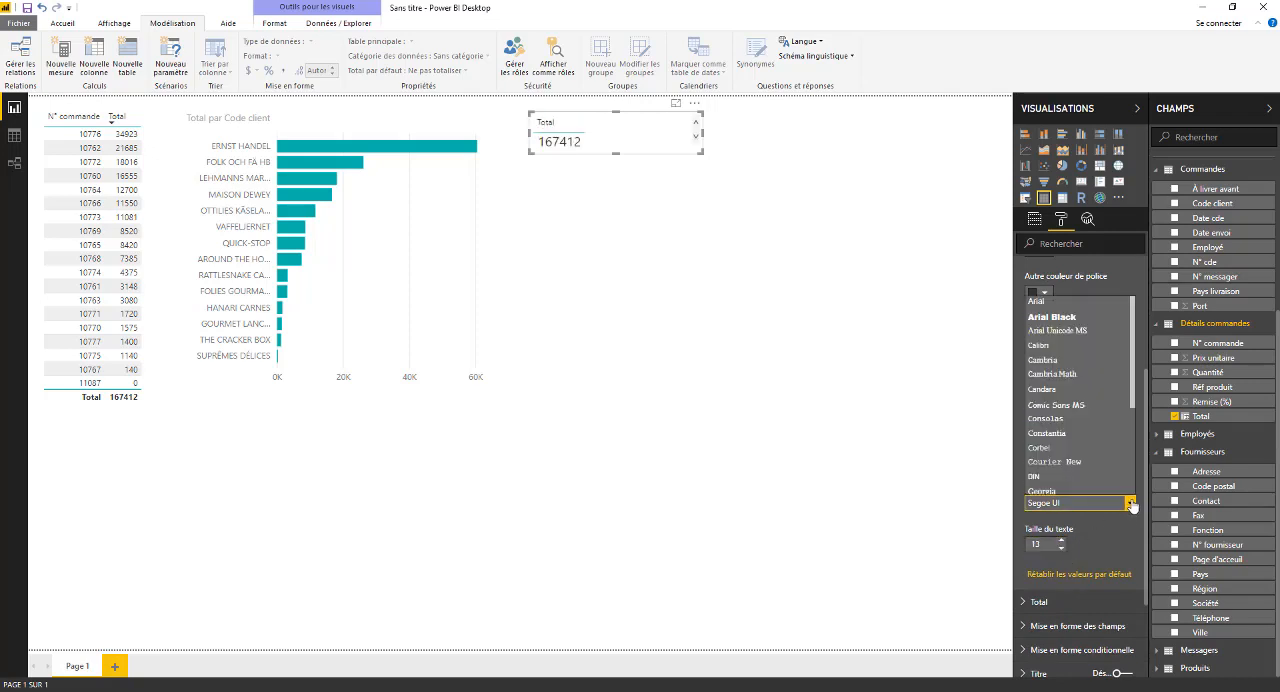
click(1054, 317)
drag(700, 153, 921, 167)
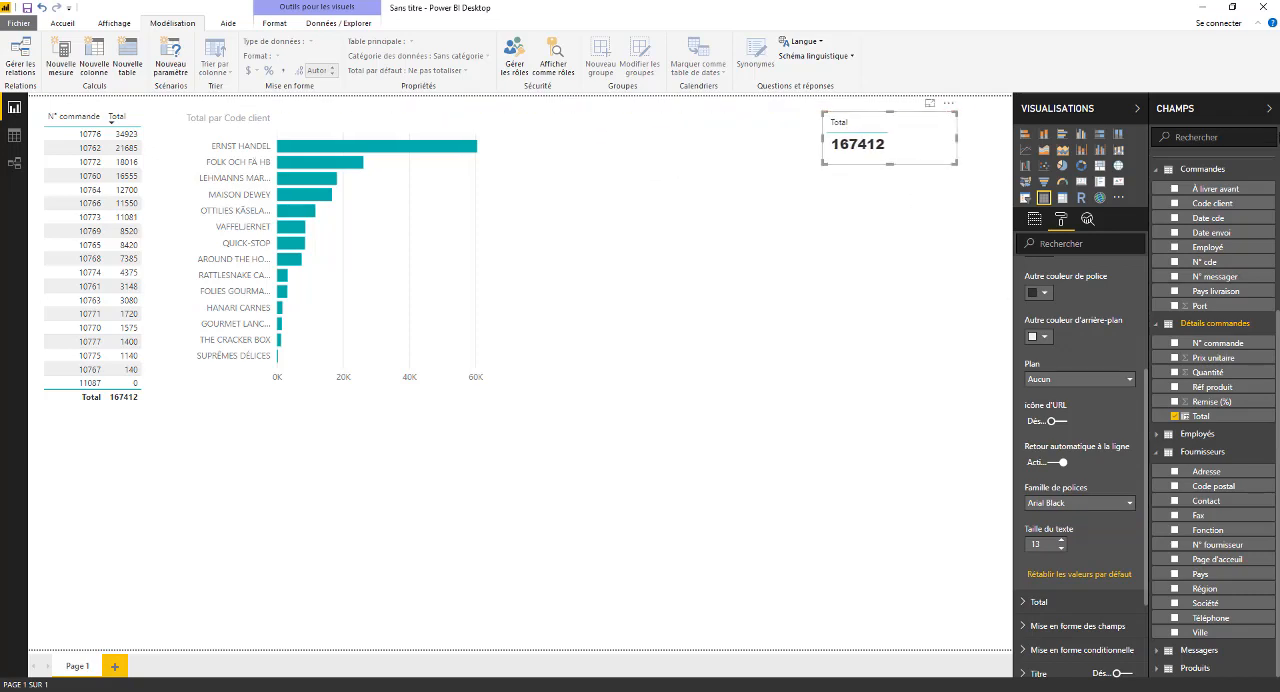
click(826, 360)
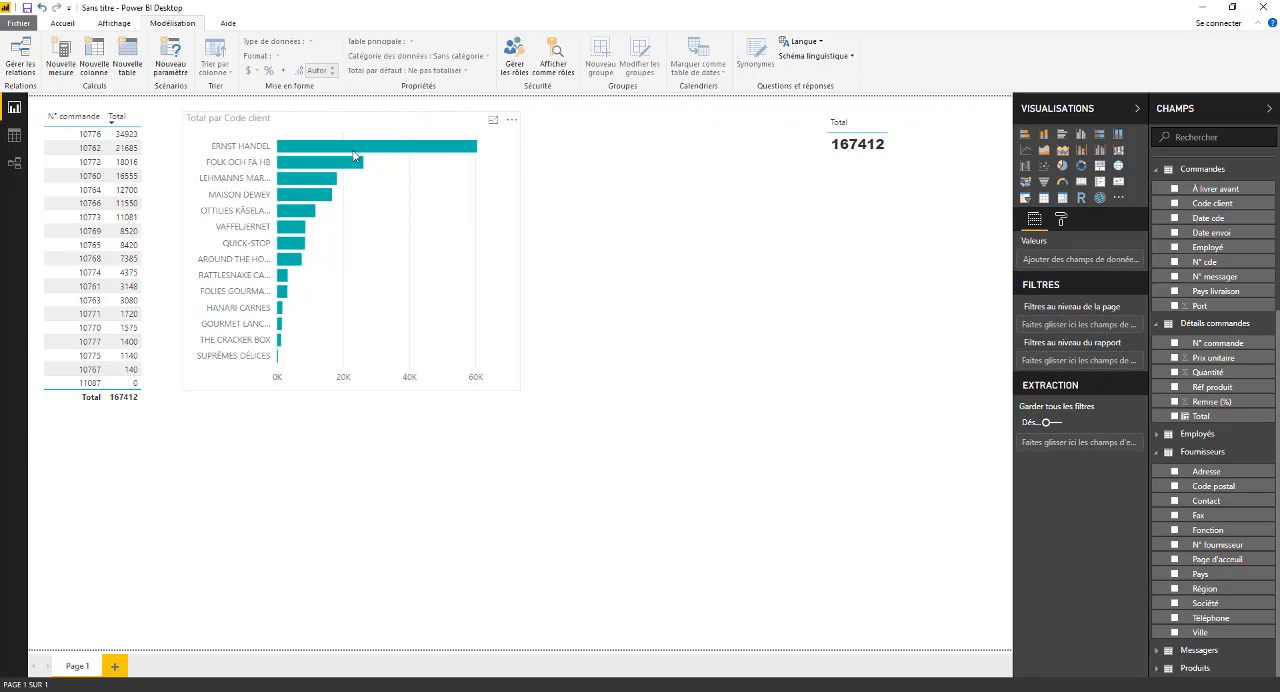
- Cross-filter the report by order 10772 to check the chart and the Total table, and clear the filter
click(241, 155)
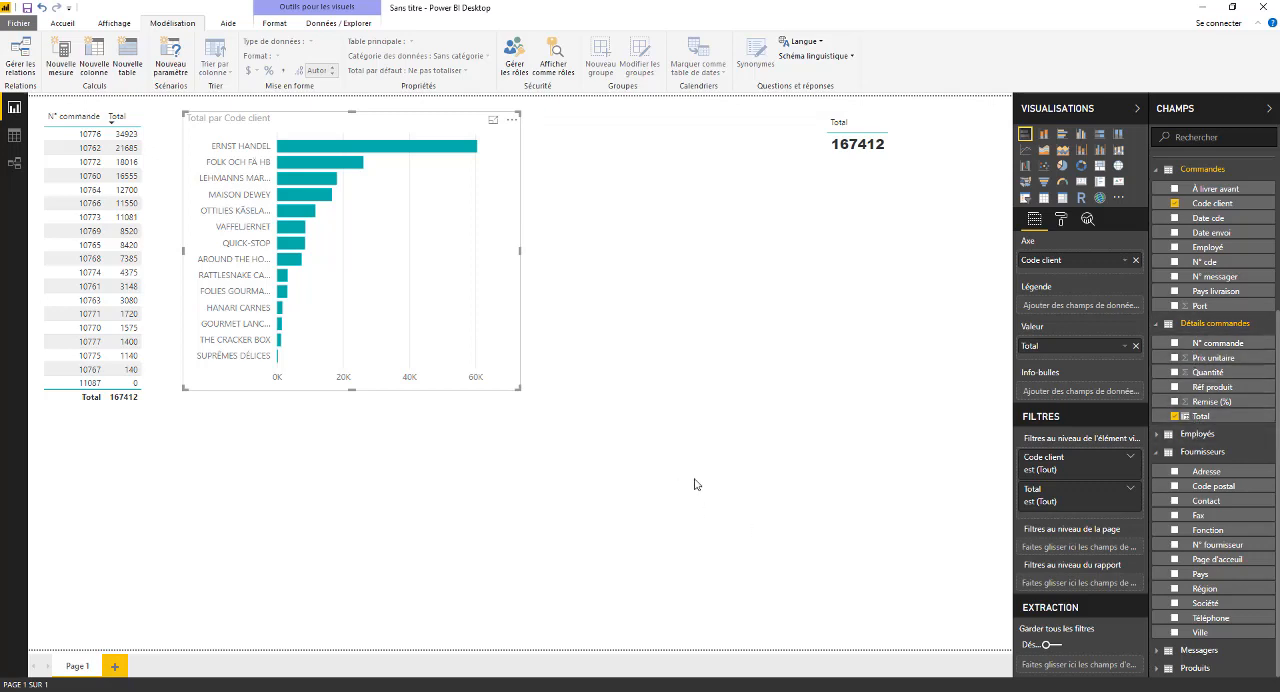
click(603, 401)
click(72, 162)
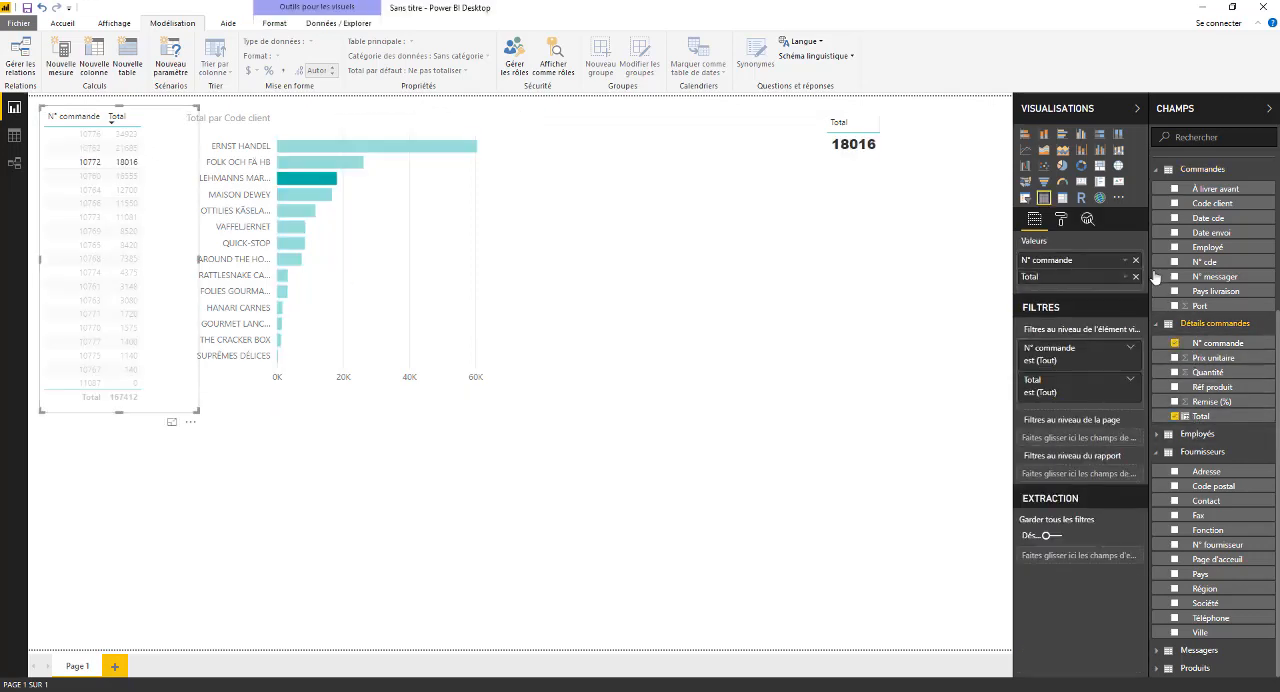
click(417, 150)
click(426, 171)
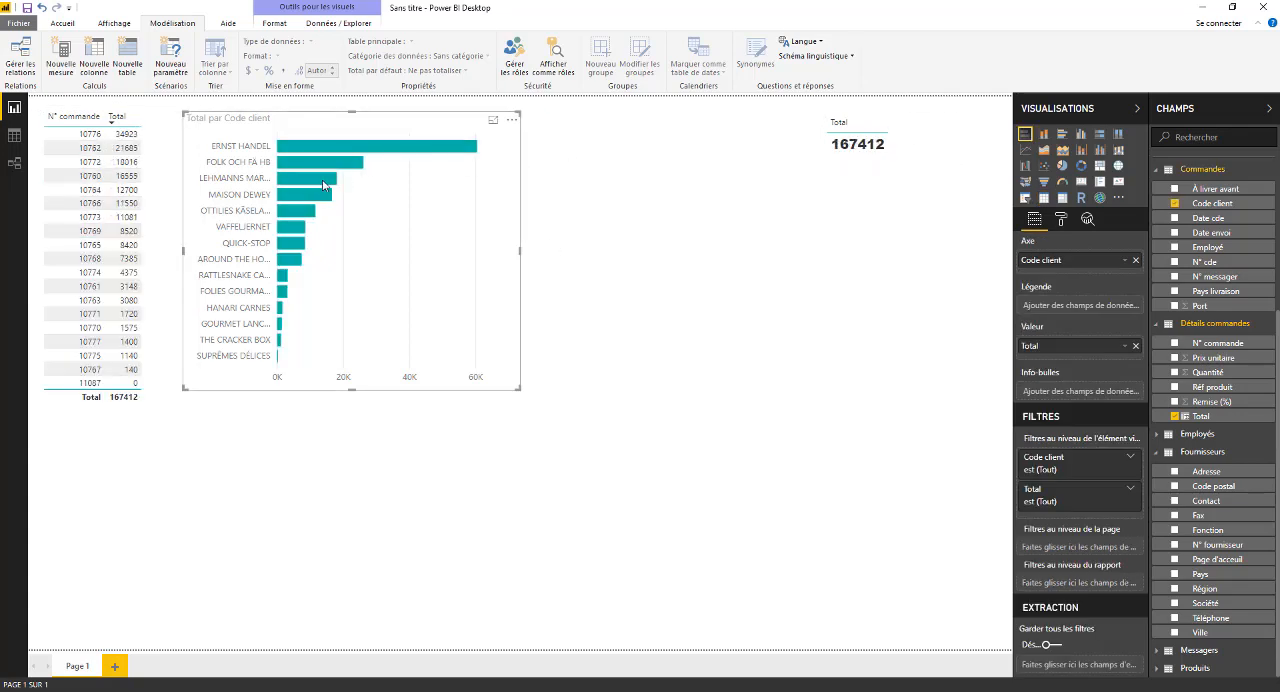
- Test cross-filtering with QUICK-STOP and ERNST HANDEL in the customer chart, clear the filter, and make the chart slightly taller
click(322, 179)
click(308, 220)
click(298, 243)
drag(314, 156, 317, 149)
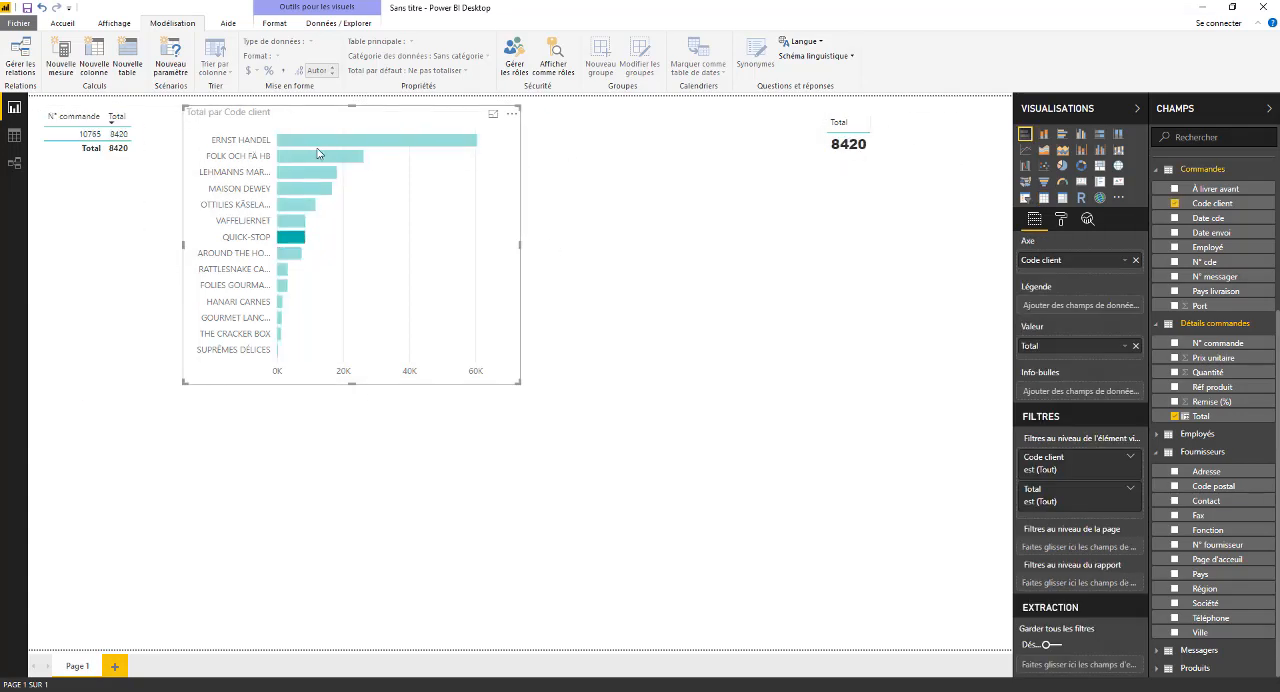
click(322, 144)
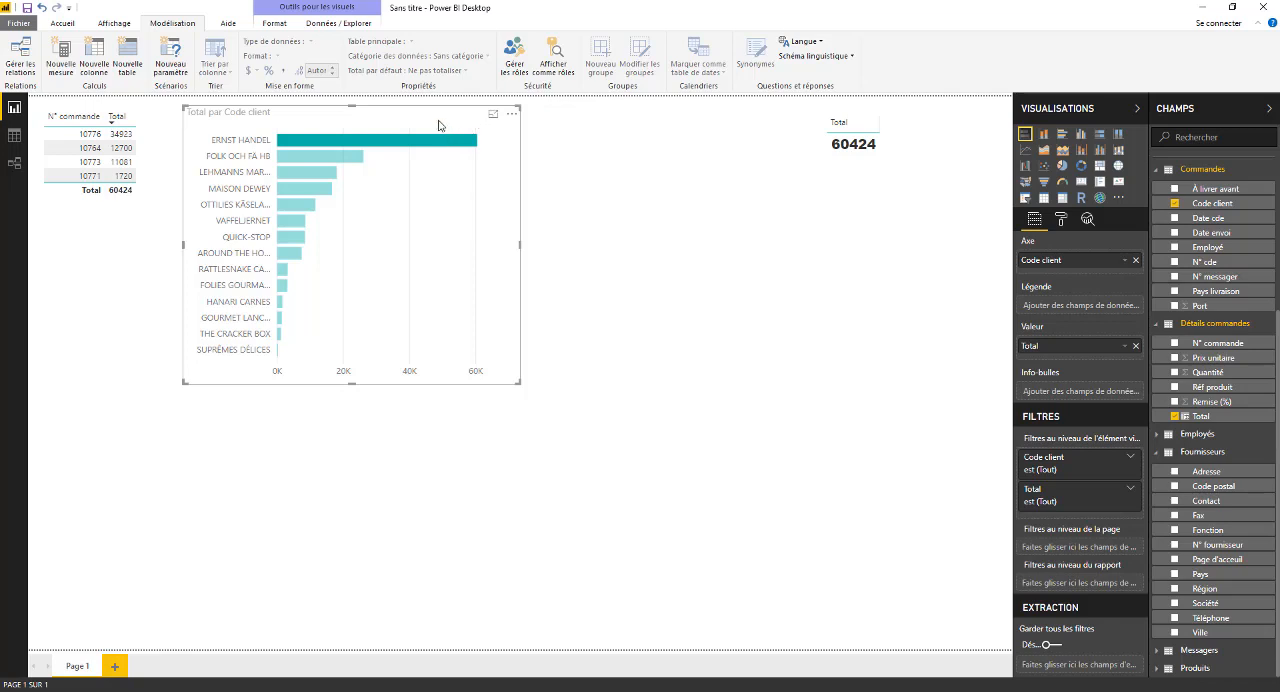
click(305, 171)
click(446, 226)
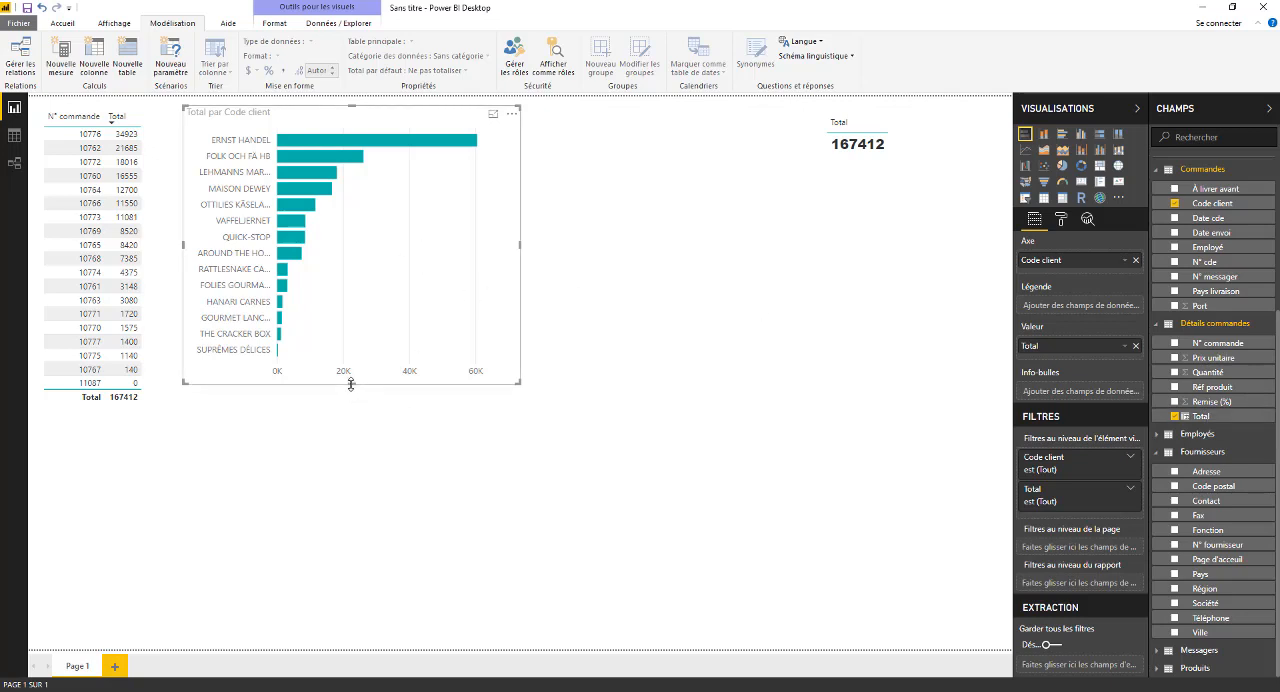
drag(349, 378, 347, 391)
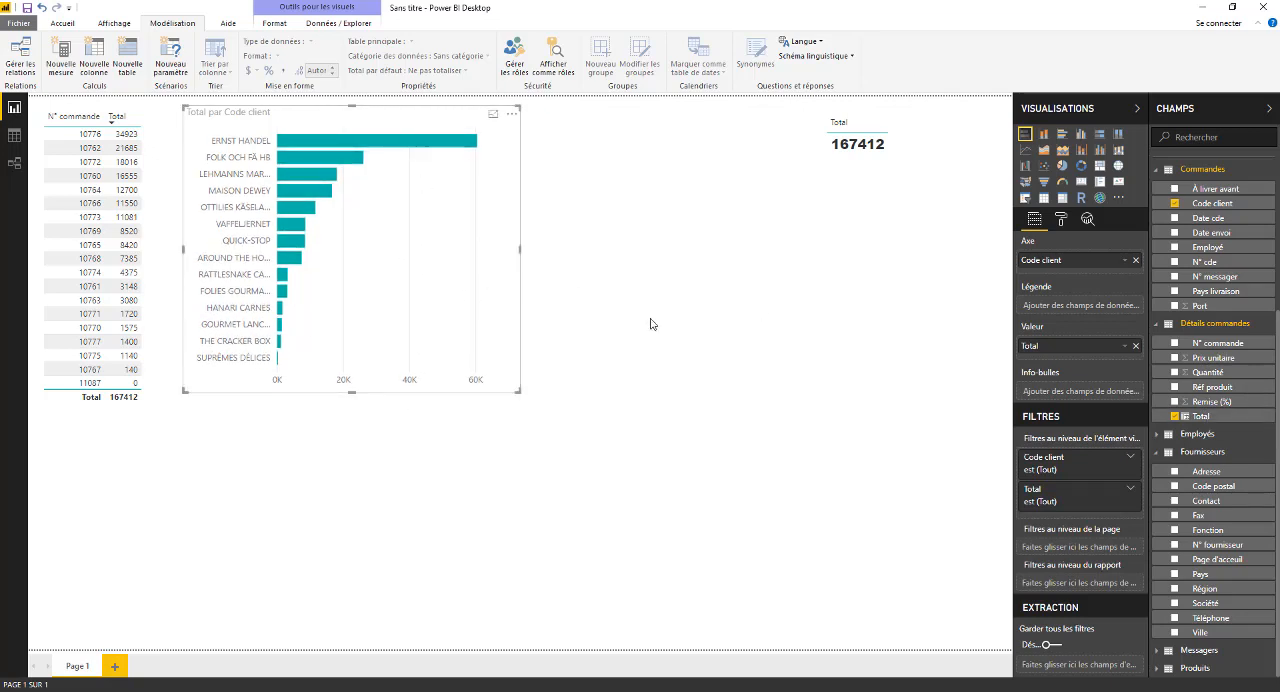
- Review the Détails commandes data and the diagram of table relationships, and return to the report page
click(14, 136)
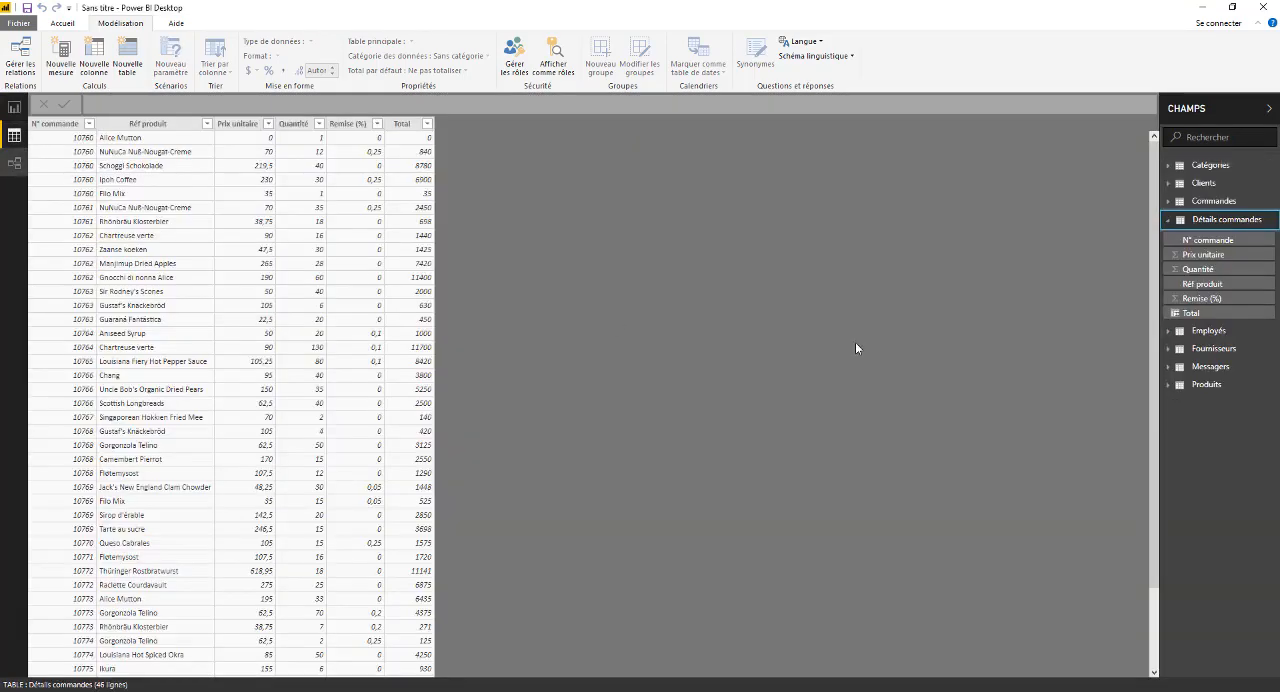
click(1168, 219)
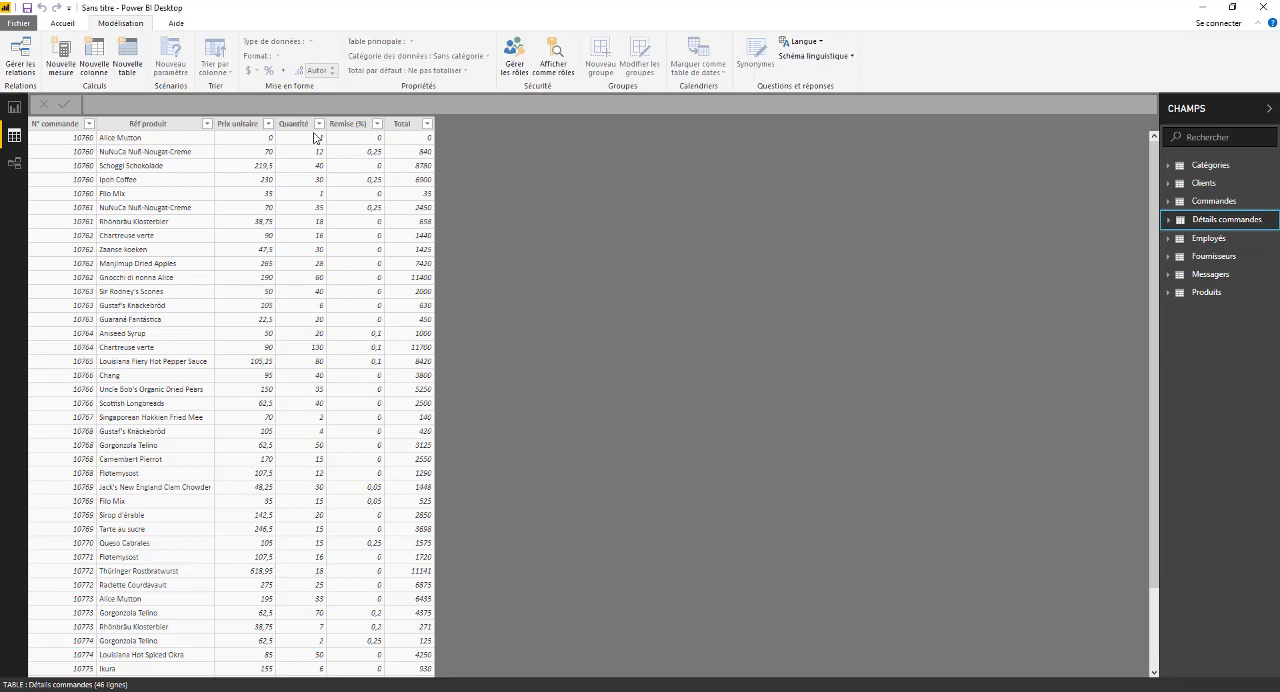
click(14, 162)
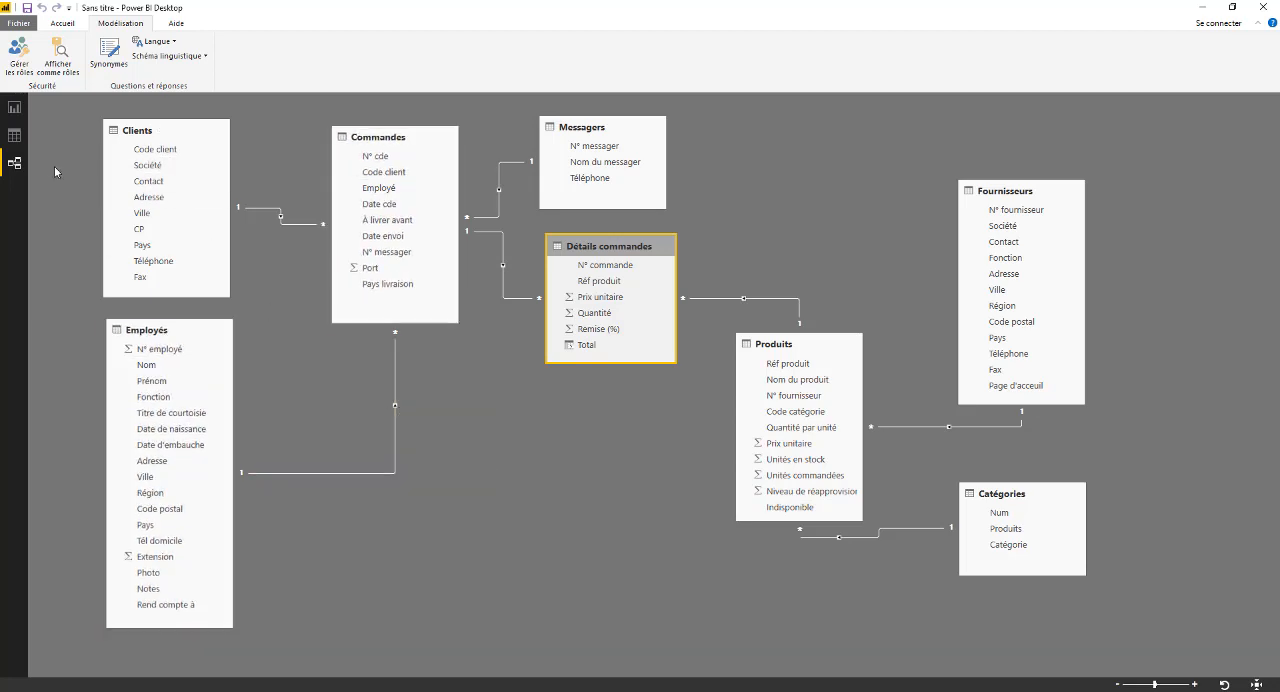
click(14, 107)
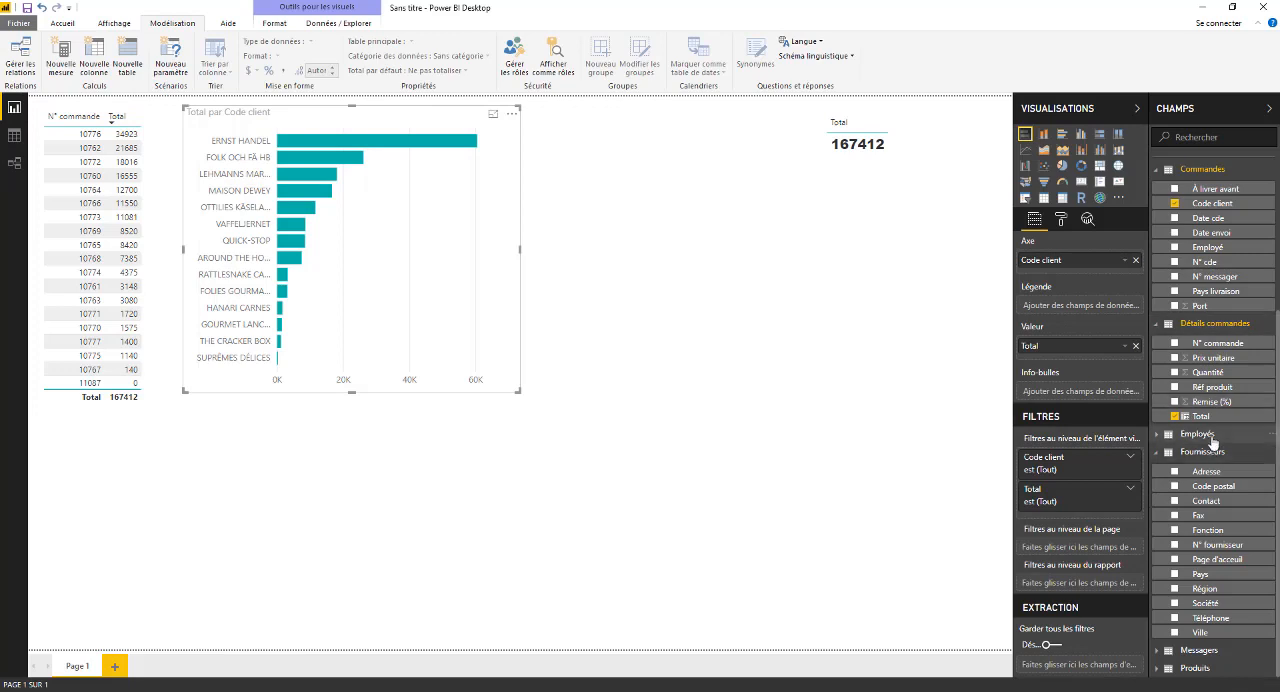
click(852, 280)
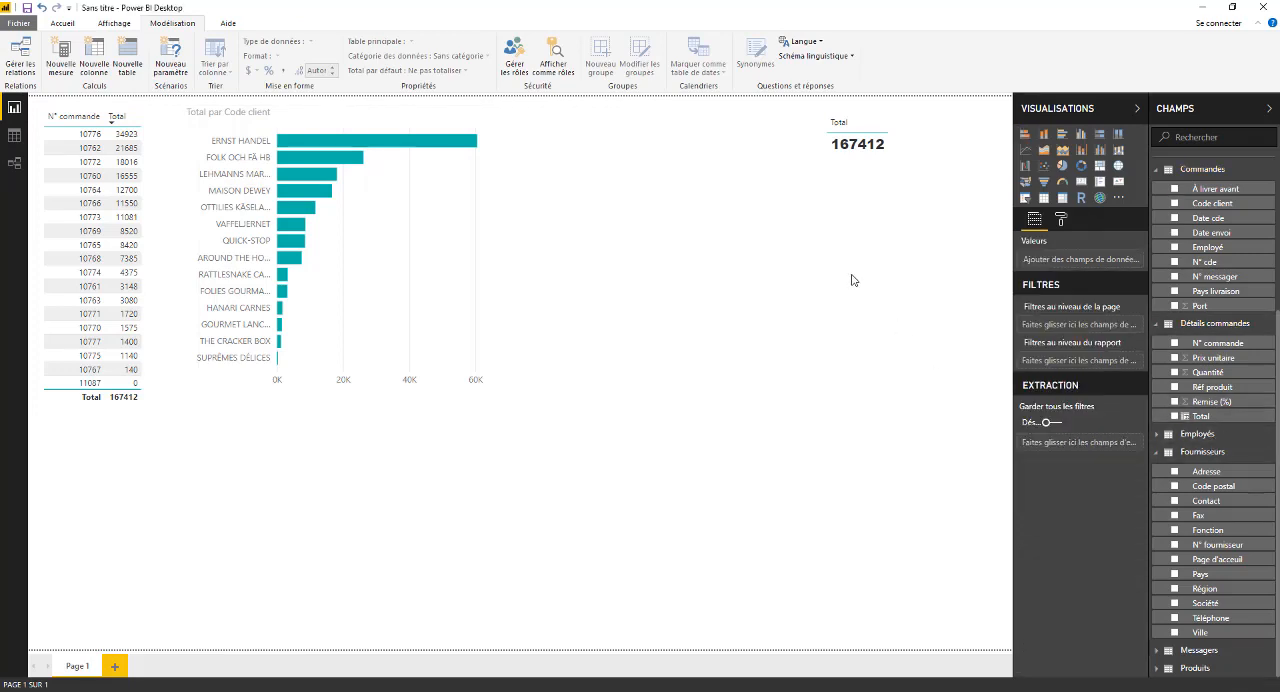